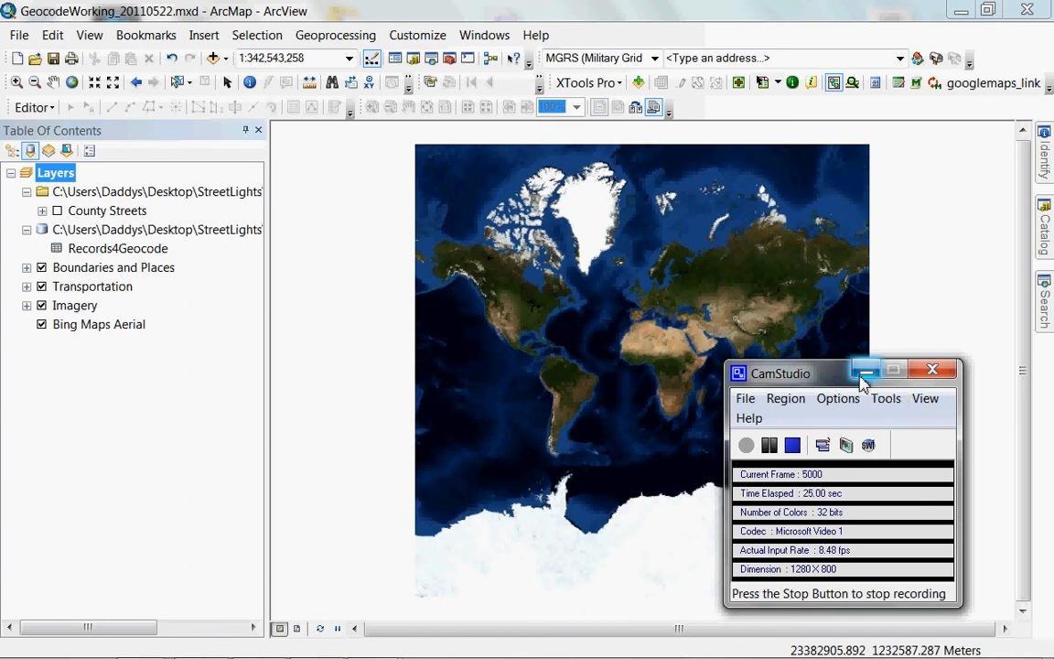
Open the Records4Geocode attribute table and inspect record 10's STREET_LIG and LOCATION4G fields.
{"action": "left_click", "coordinate": [861, 375]}
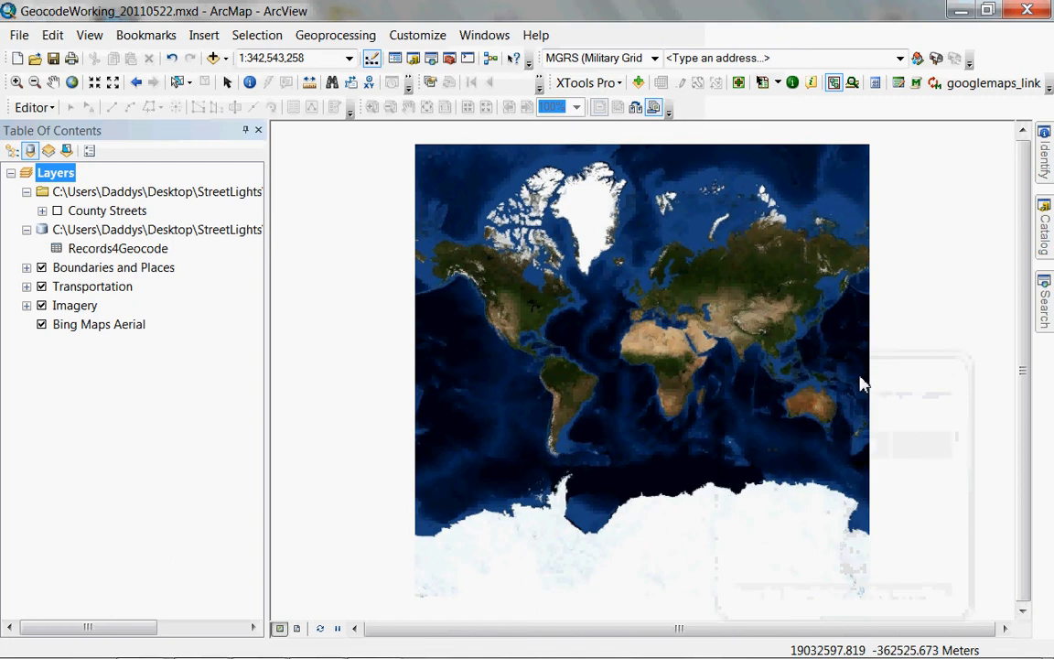
{"action": "right_click", "coordinate": [104, 250]}
{"action": "left_click", "coordinate": [141, 262]}
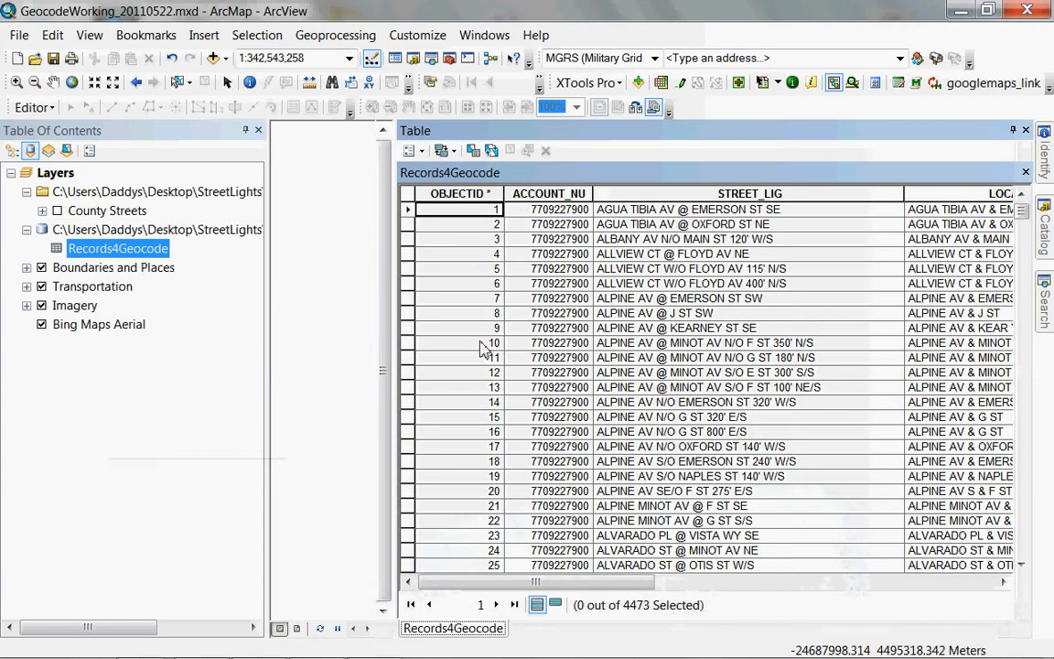
{"action": "left_click", "coordinate": [567, 346]}
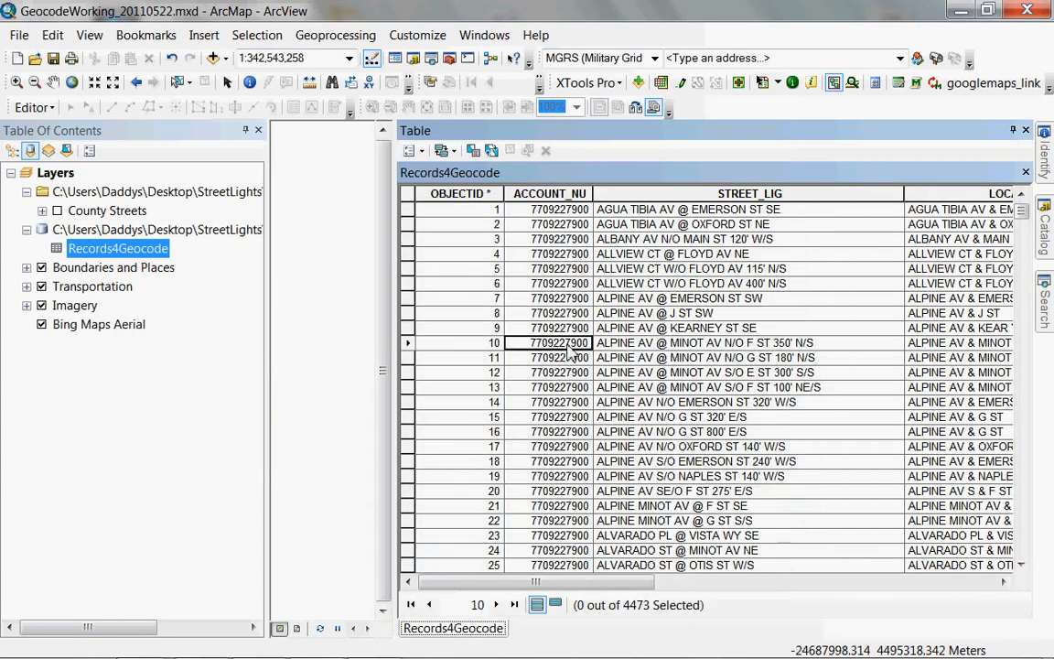
{"action": "key", "text": "Right"}
{"action": "key", "text": "Right"}
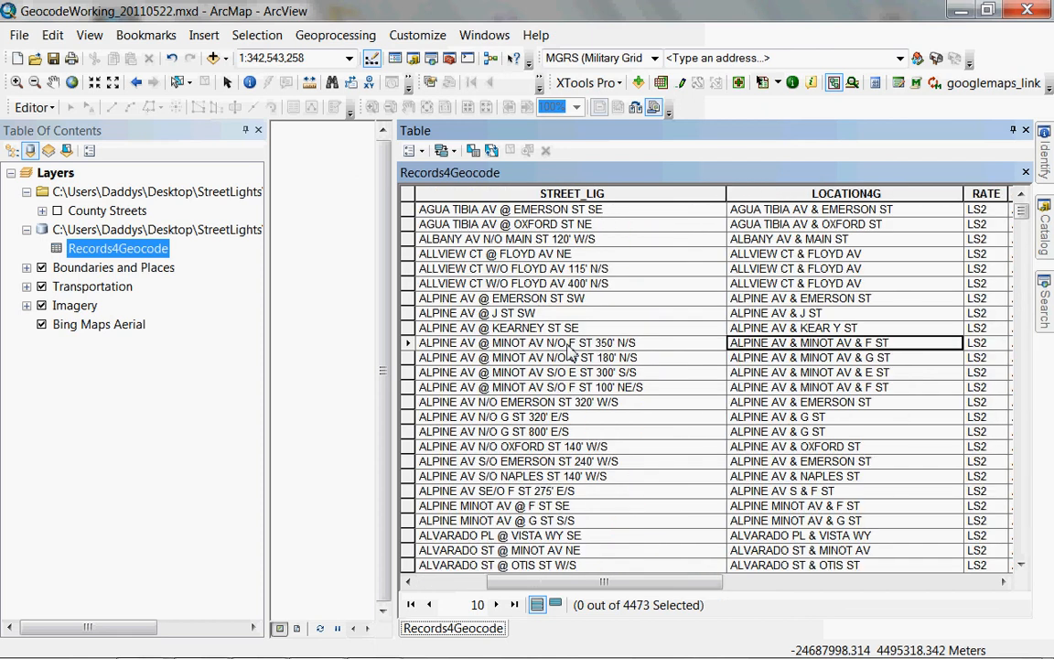
{"action": "key", "text": "Left"}
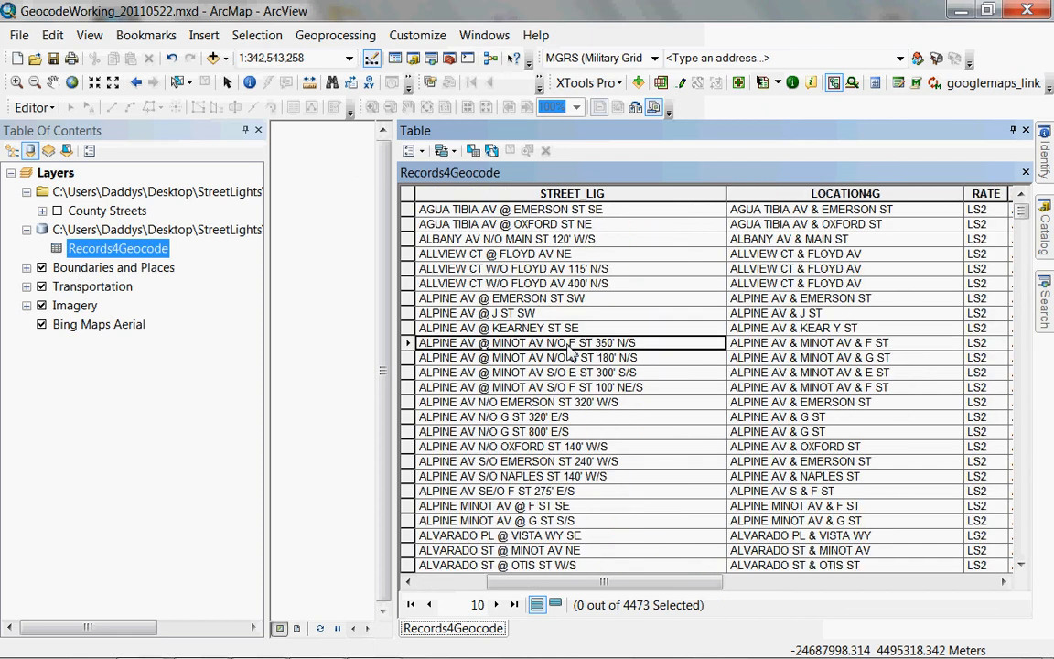
{"action": "key", "text": "Right"}
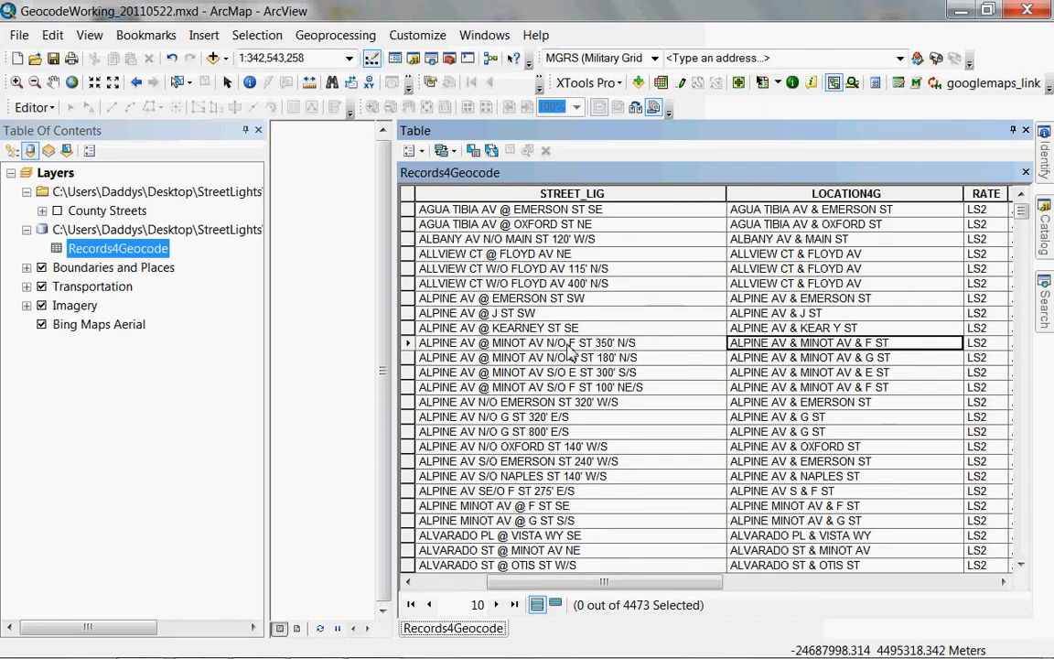
{"action": "key", "text": "Up"}
{"action": "key", "text": "Up"}
{"action": "key", "text": "Up"}
{"action": "key", "text": "Up"}
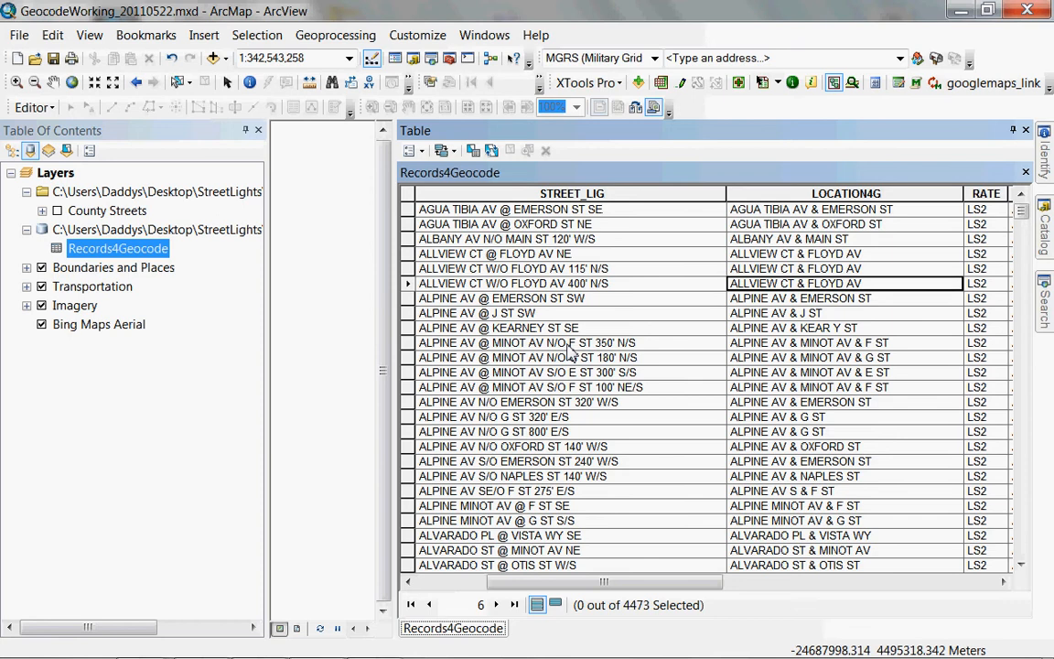
Review record 7's LOCATION4G, RATE and CLASS fields, then auto-hide the Table window.
{"action": "key", "text": "Down"}
{"action": "key", "text": "Left"}
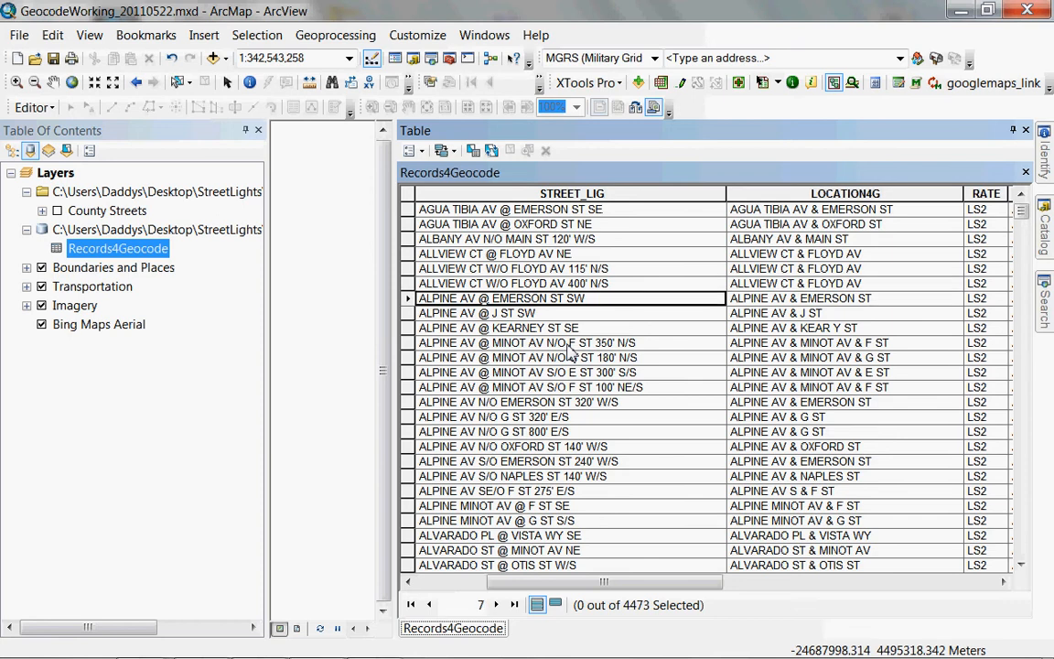
{"action": "key", "text": "Right"}
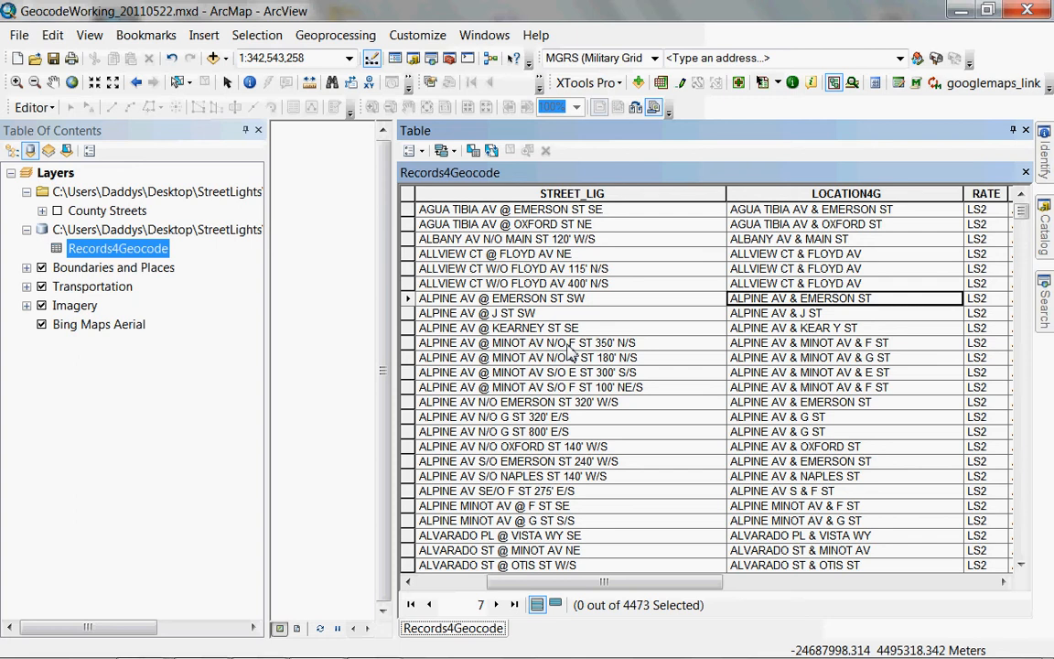
{"action": "key", "text": "Tab"}
{"action": "key", "text": "Tab"}
{"action": "key", "text": "Tab"}
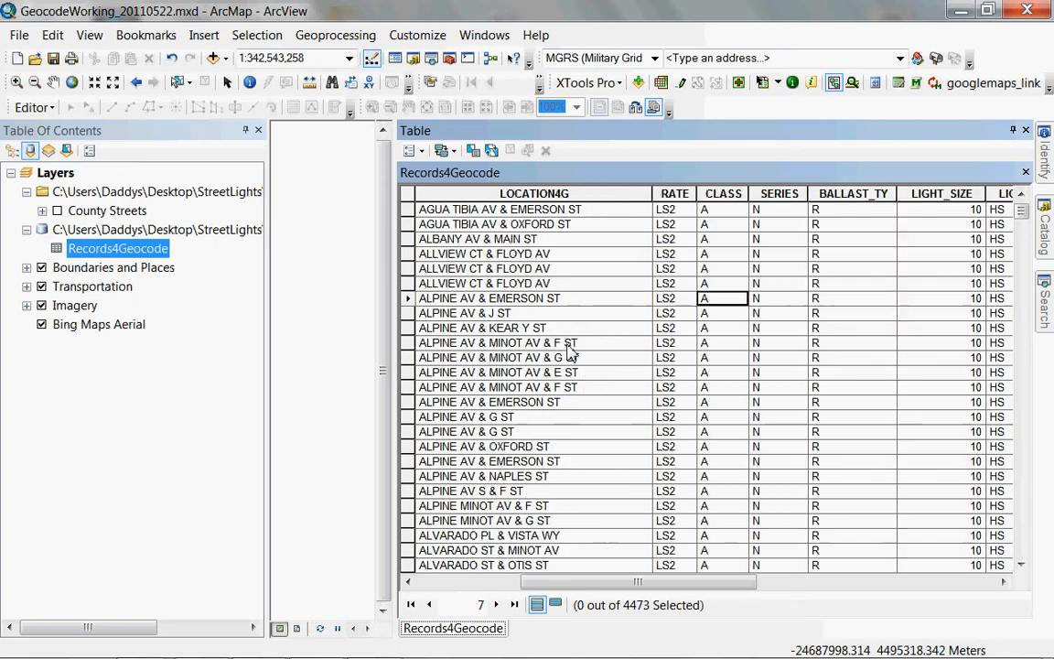
{"action": "key", "text": "Left"}
{"action": "key", "text": "Left"}
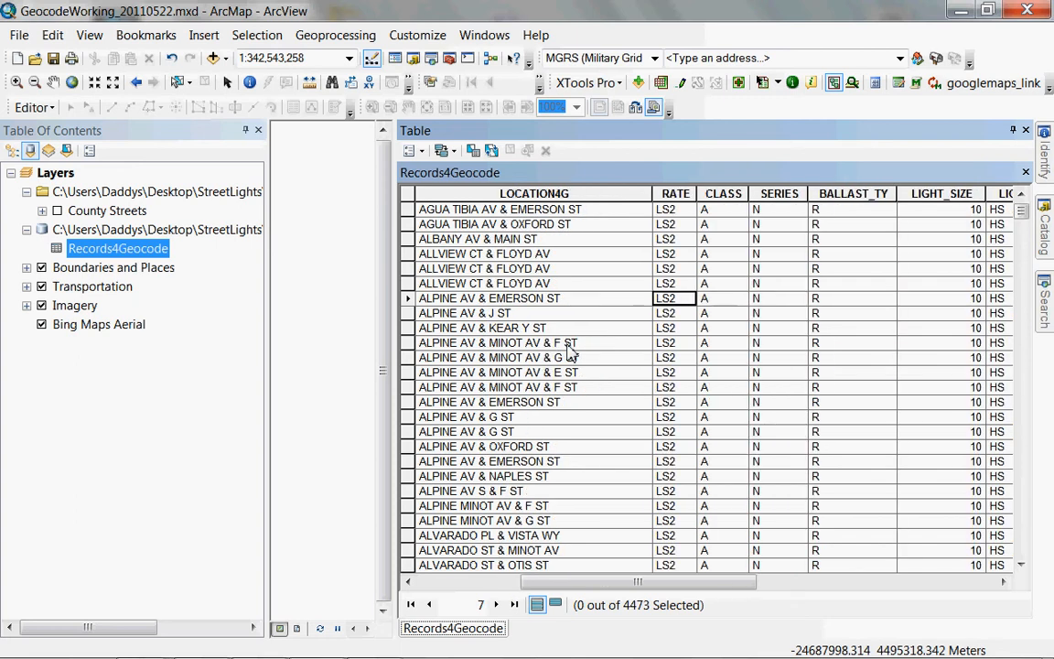
{"action": "key", "text": "Right"}
{"action": "key", "text": "Right"}
{"action": "key", "text": "Right"}
{"action": "key", "text": "Right"}
{"action": "key", "text": "Right"}
{"action": "key", "text": "Right"}
{"action": "key", "text": "Right"}
{"action": "key", "text": "Right"}
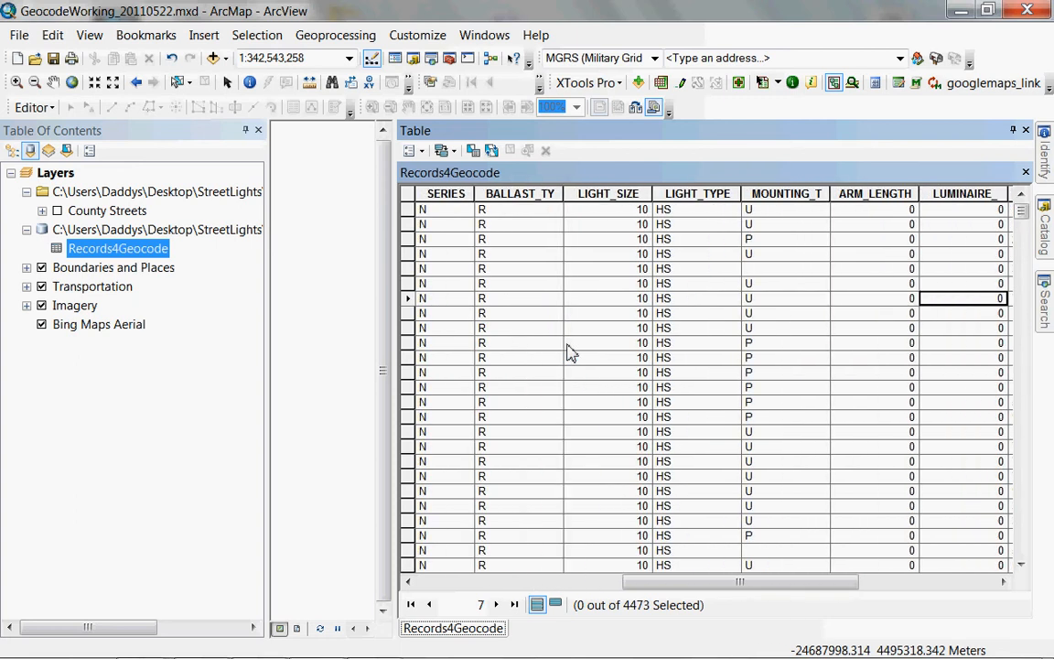
{"action": "key", "text": "Left"}
{"action": "key", "text": "Left"}
{"action": "key", "text": "Left"}
{"action": "key", "text": "Left"}
{"action": "key", "text": "Left"}
{"action": "key", "text": "Left"}
{"action": "key", "text": "Left"}
{"action": "key", "text": "Left"}
{"action": "key", "text": "Left"}
{"action": "key", "text": "Left"}
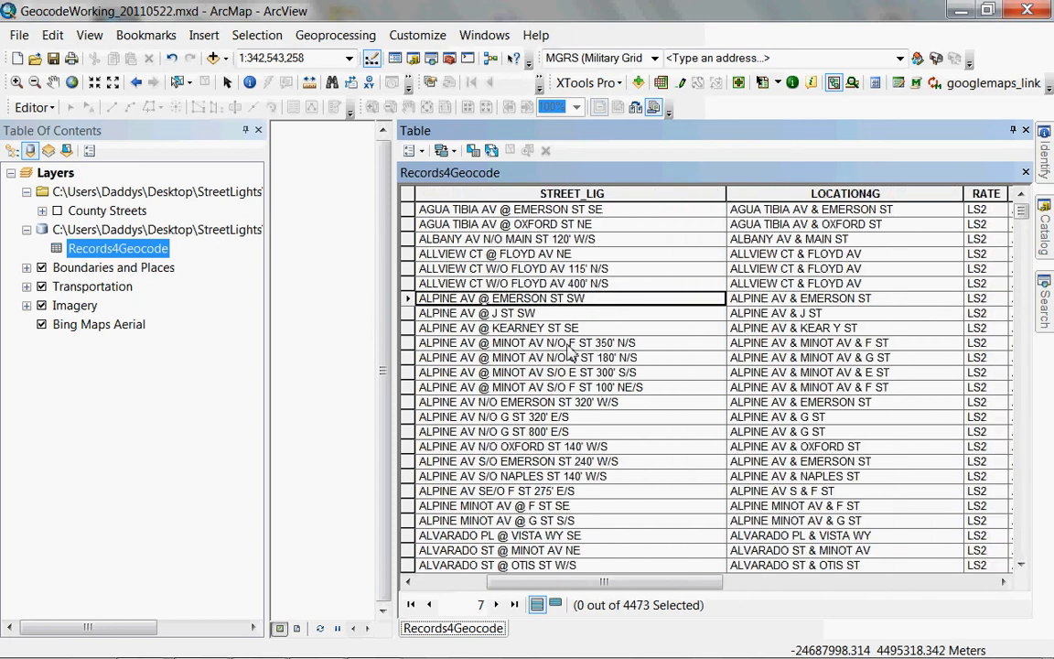
{"action": "key", "text": "Left"}
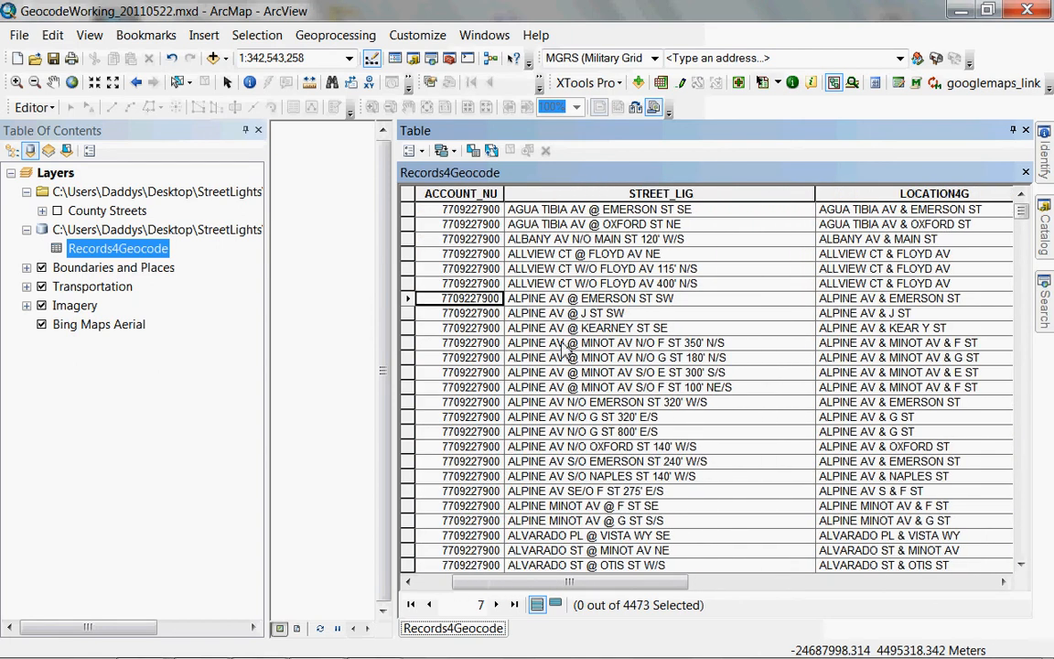
{"action": "left_click", "coordinate": [1013, 131]}
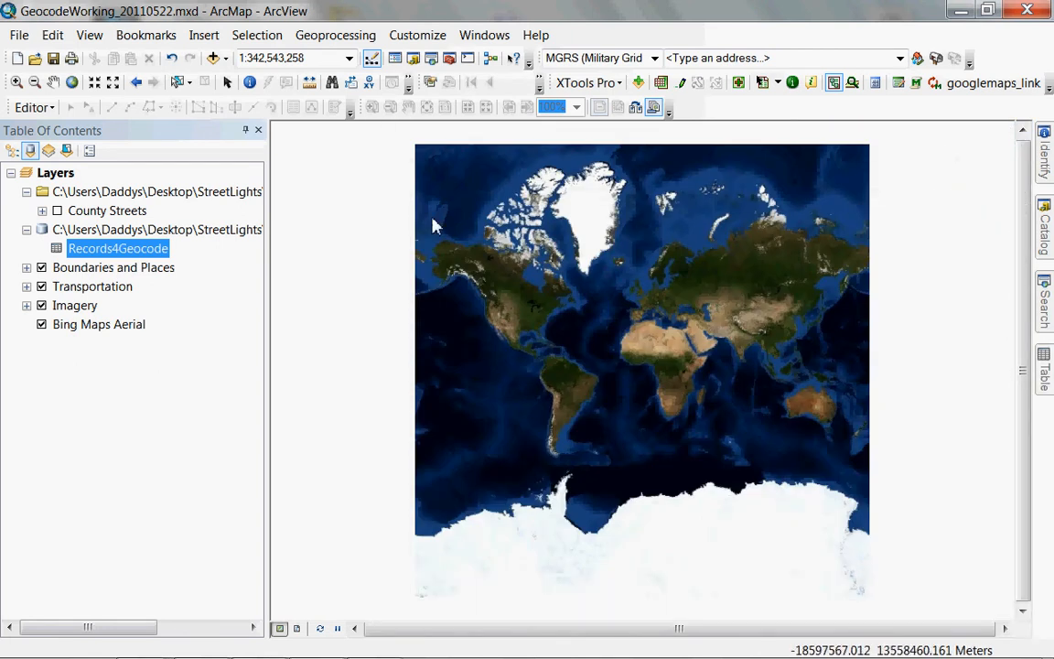
Start Geocode Addresses on Records4Geocode with the 10.0 North America Geocode Service locator.
{"action": "right_click", "coordinate": [151, 254]}
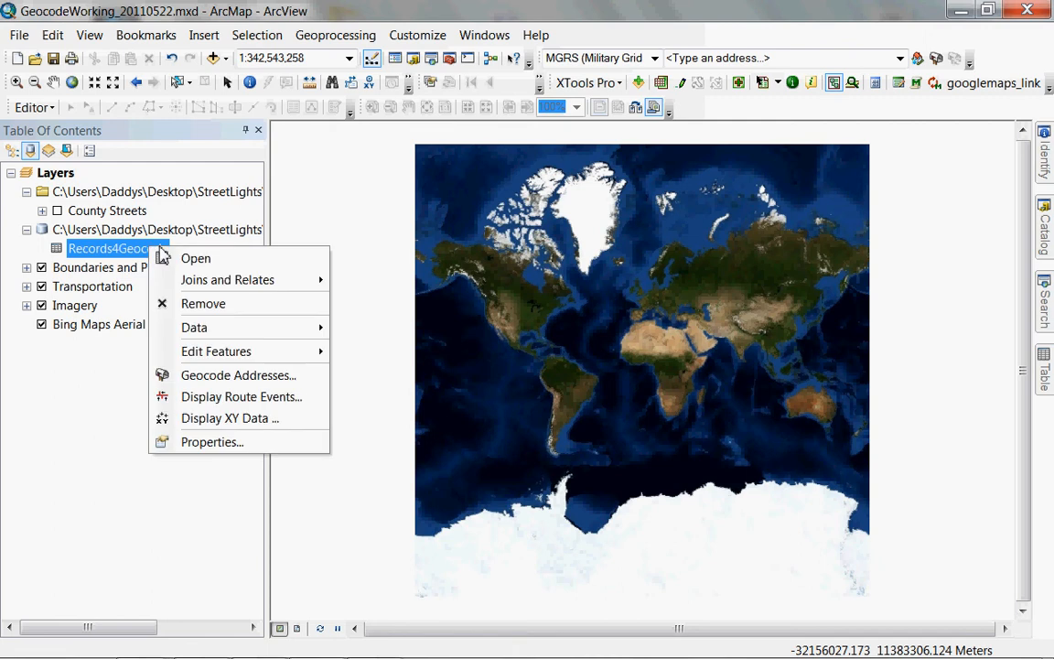
{"action": "left_click", "coordinate": [207, 381]}
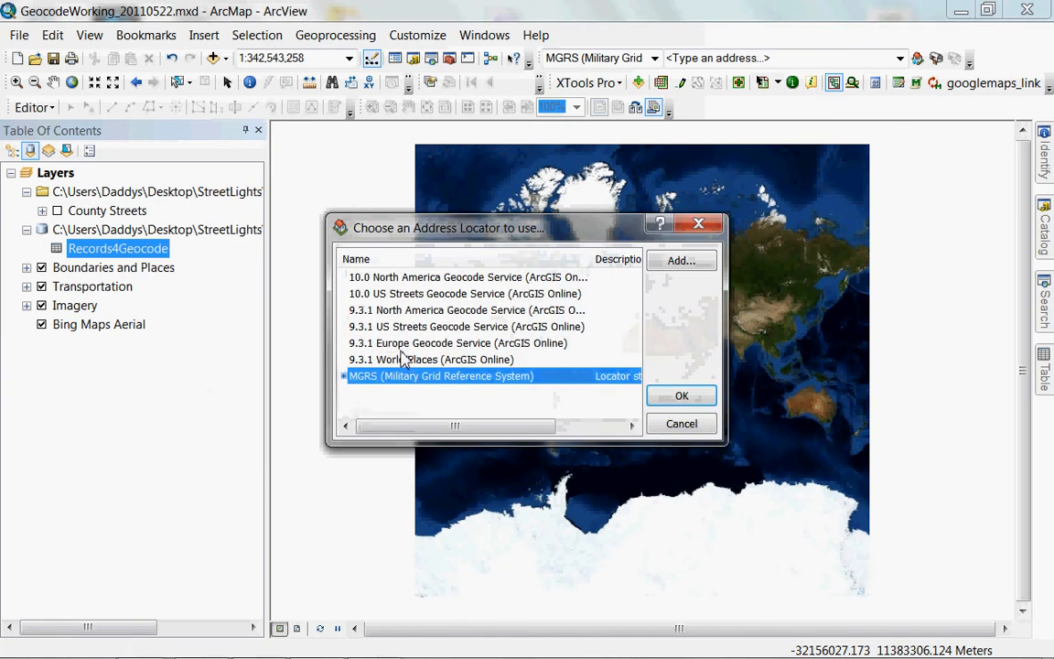
{"action": "left_click", "coordinate": [452, 277]}
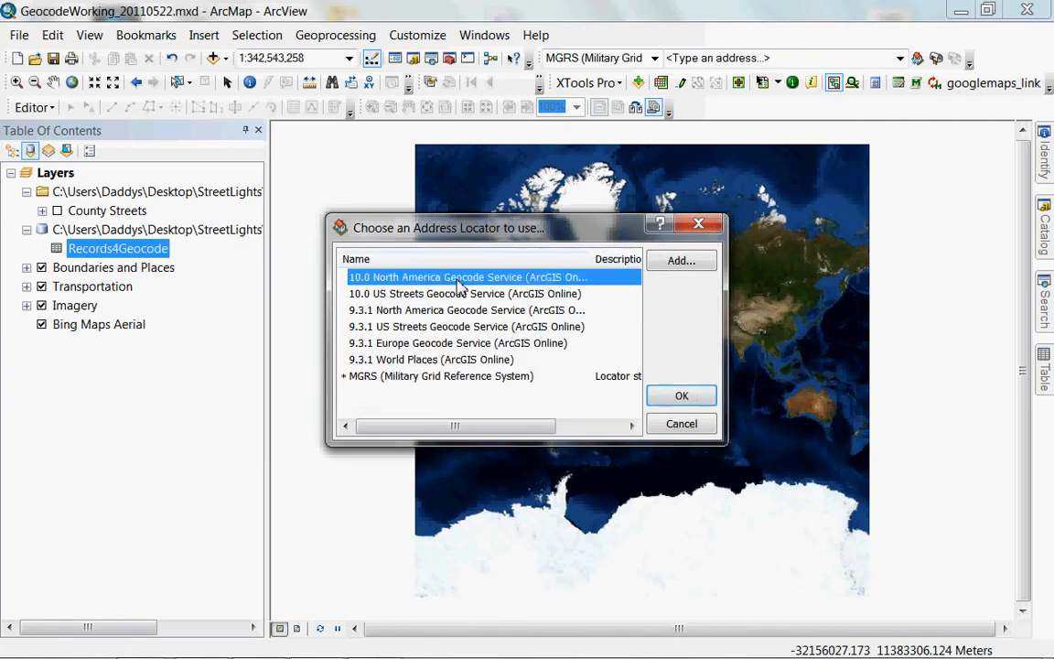
{"action": "left_click", "coordinate": [682, 397]}
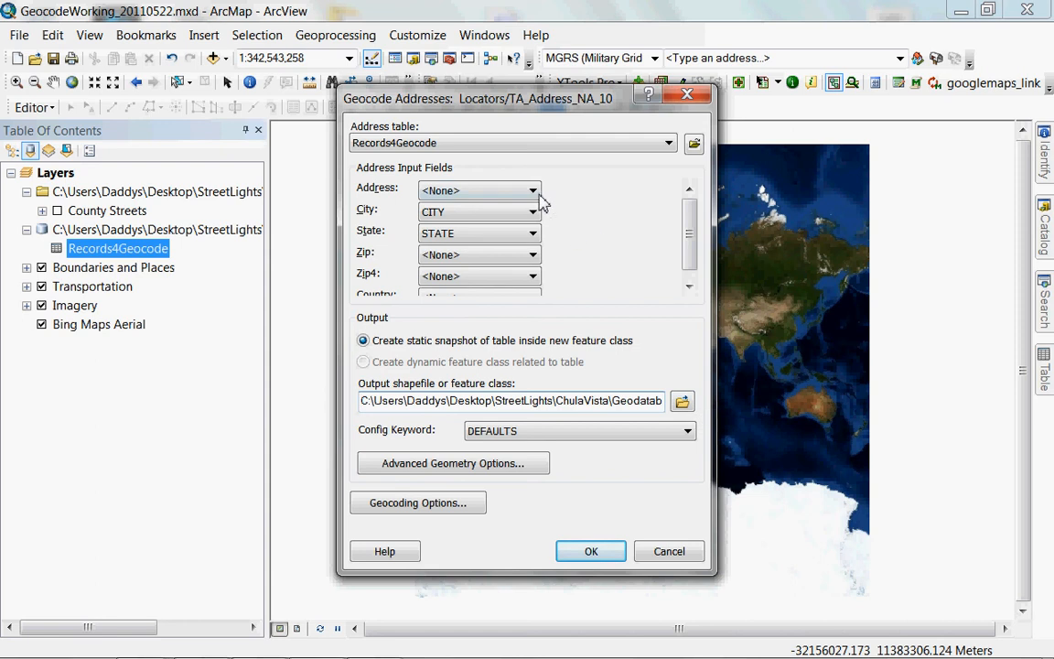
Use LOCATION4G as the address field, output to Geodatabase.gdb\Geocoding_Result, and run it.
{"action": "left_click", "coordinate": [490, 191]}
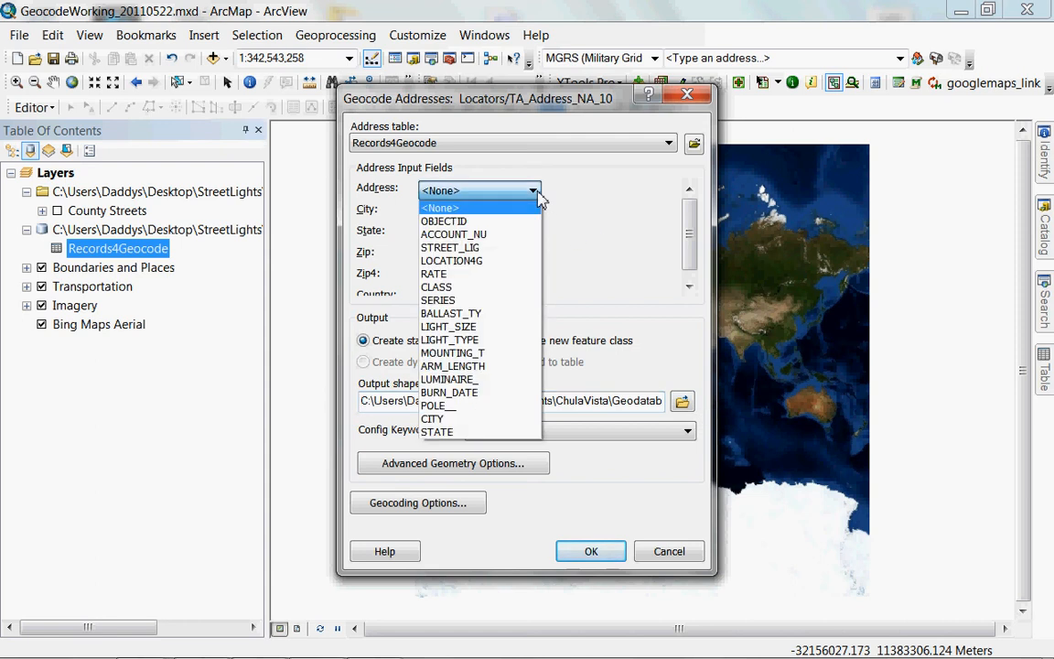
{"action": "left_click", "coordinate": [529, 264]}
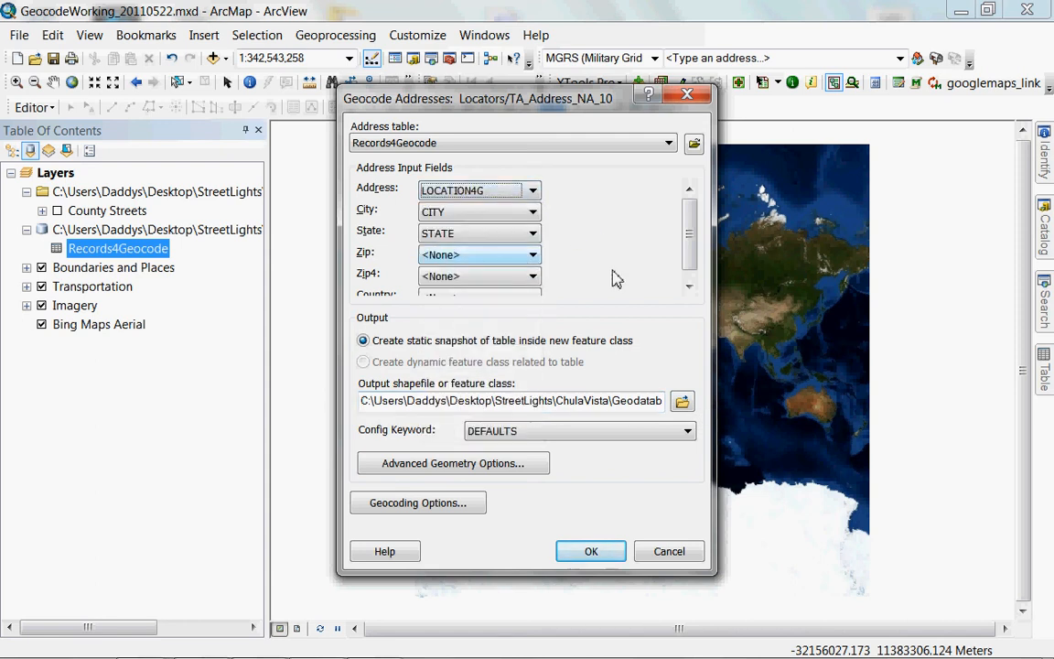
{"action": "left_click_drag", "start_coordinate": [693, 243], "coordinate": [690, 272]}
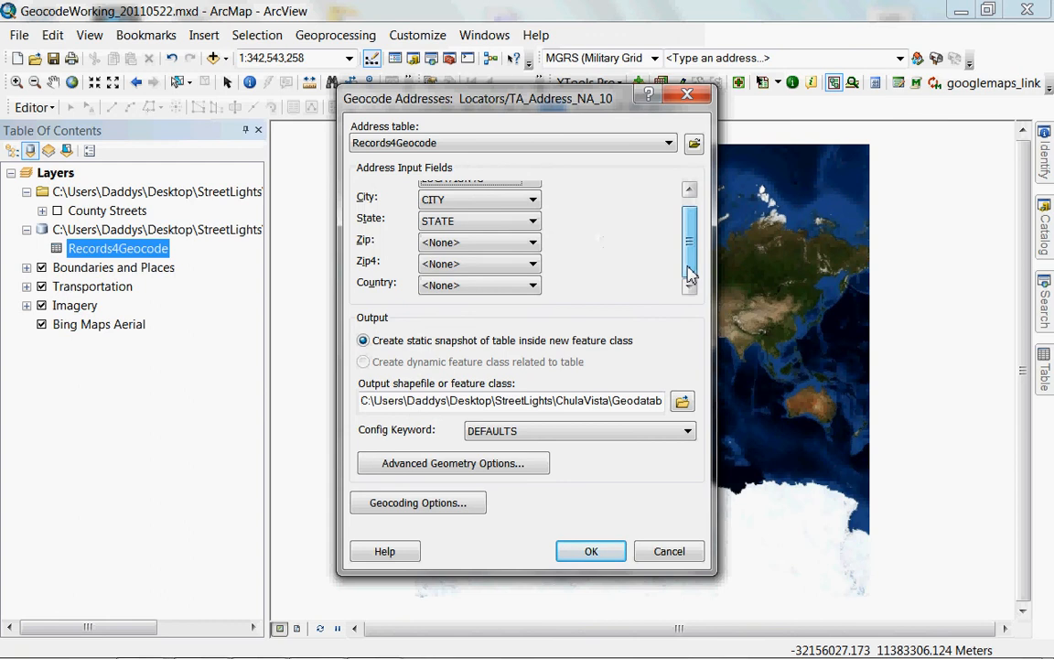
{"action": "left_click", "coordinate": [682, 402]}
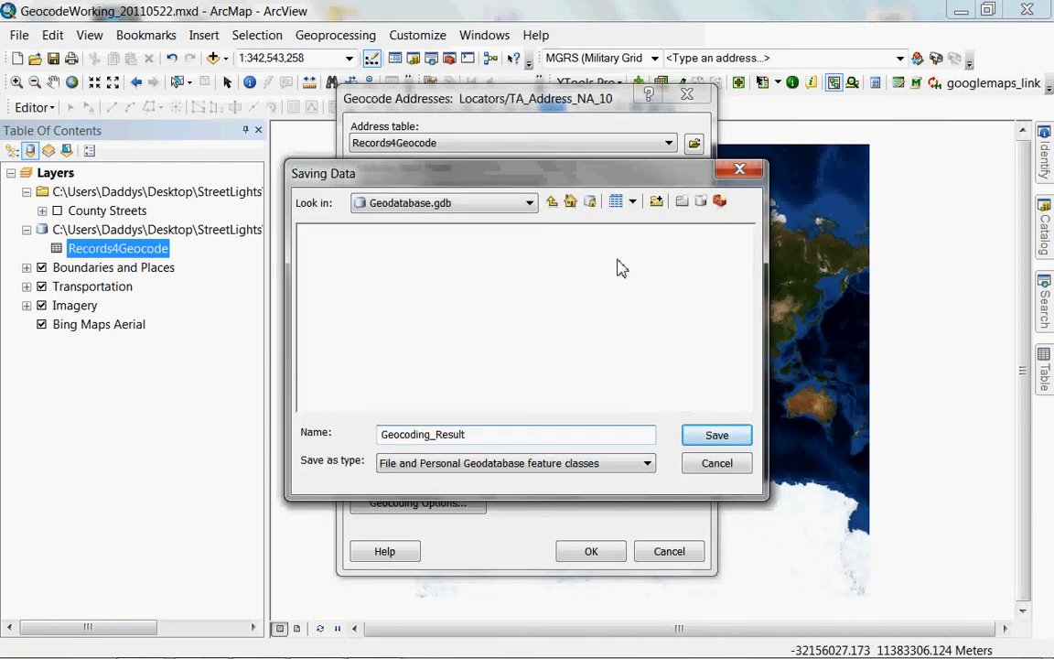
{"action": "left_click", "coordinate": [551, 202]}
{"action": "double_click", "coordinate": [361, 233]}
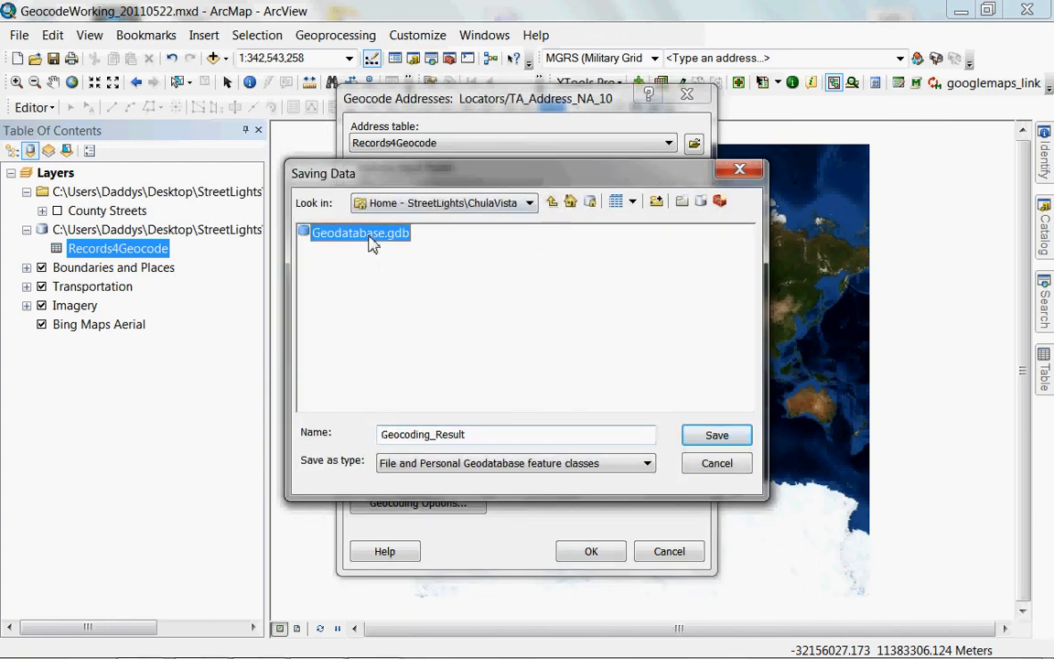
{"action": "left_click", "coordinate": [712, 434]}
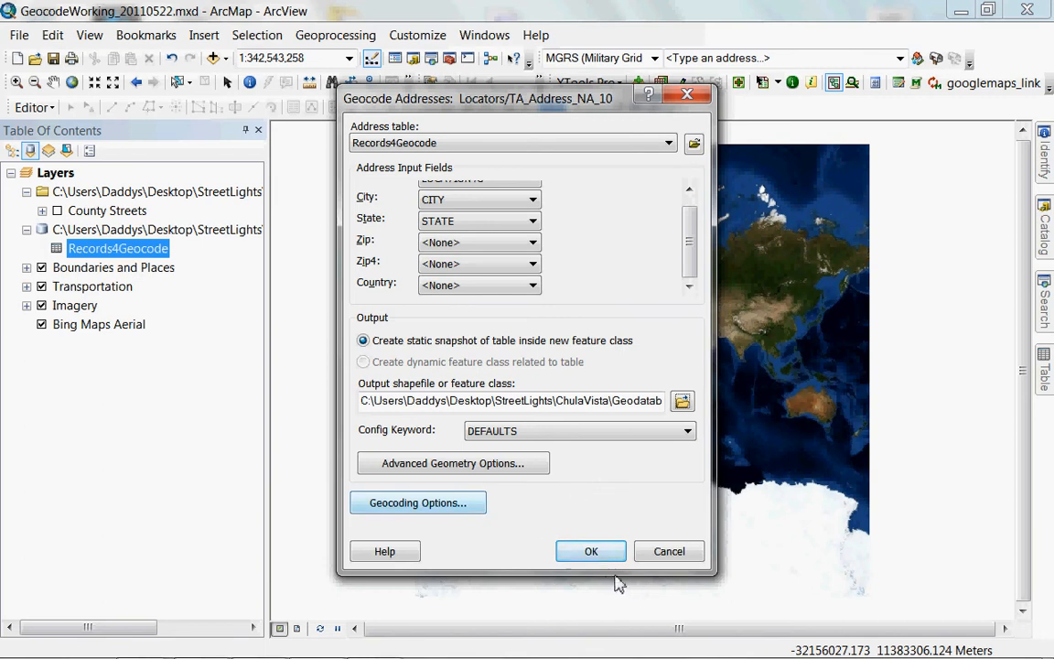
{"action": "left_click", "coordinate": [592, 552]}
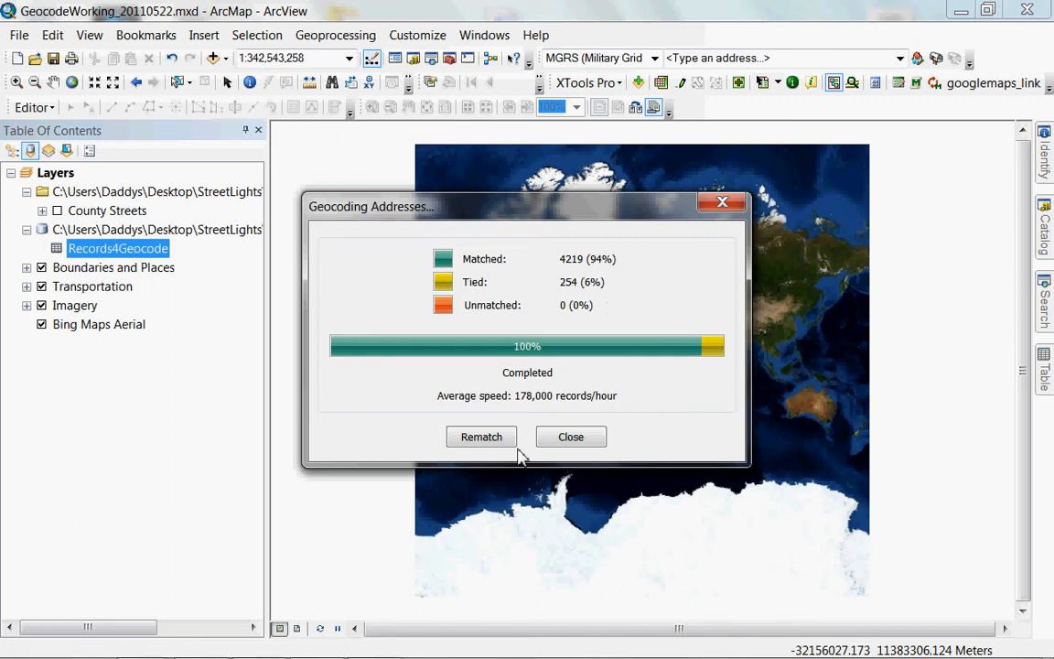
Close the finished geocoding summary showing 4219 matched, 254 tied, 0 unmatched.
{"action": "left_click", "coordinate": [567, 437]}
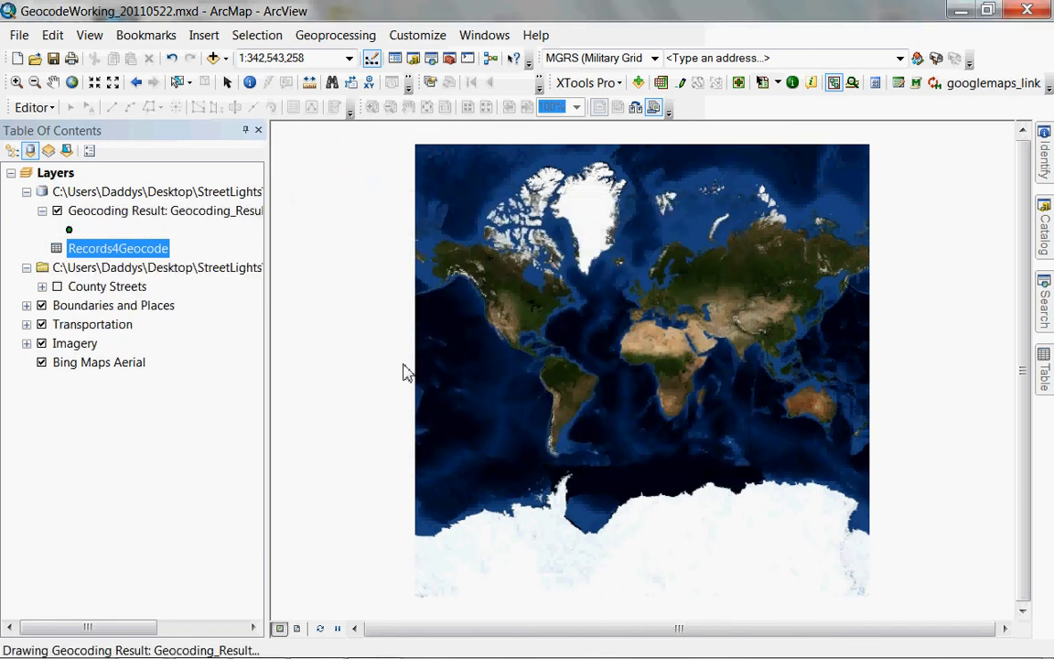
Zoom to the Geocoding Result layer and list layers by drawing order.
{"action": "right_click", "coordinate": [154, 218]}
{"action": "left_click", "coordinate": [198, 319]}
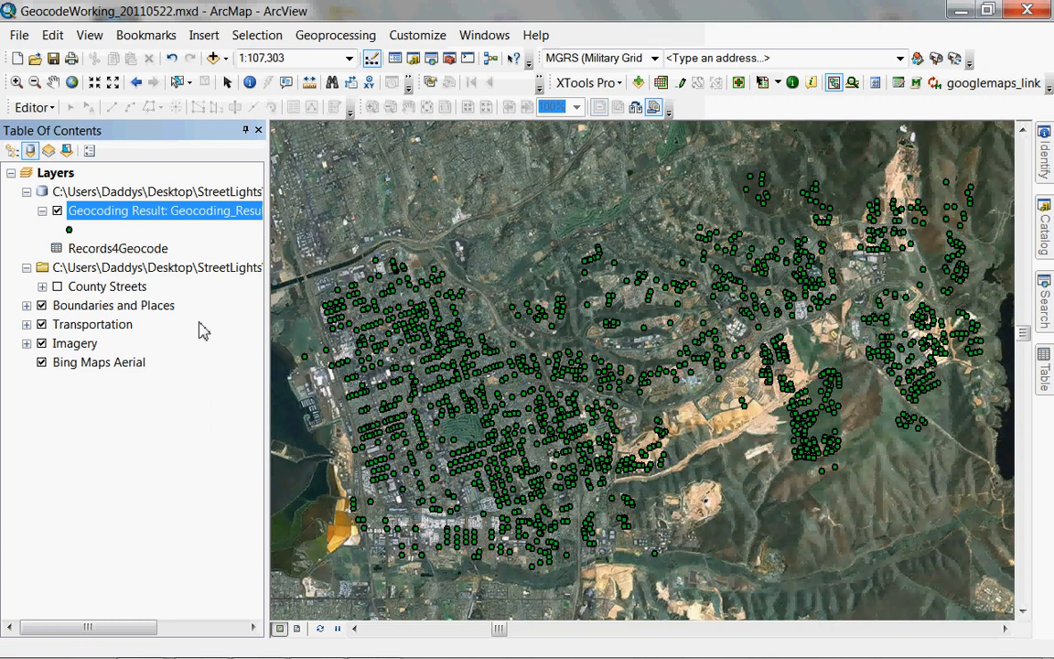
{"action": "left_click", "coordinate": [12, 150]}
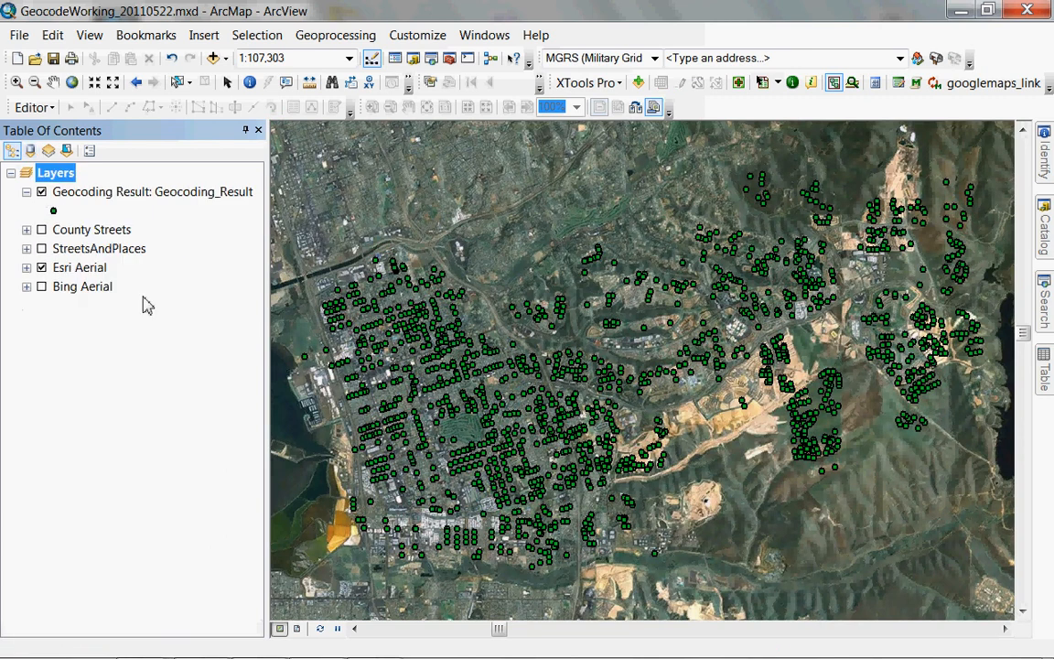
{"action": "right_click", "coordinate": [99, 203]}
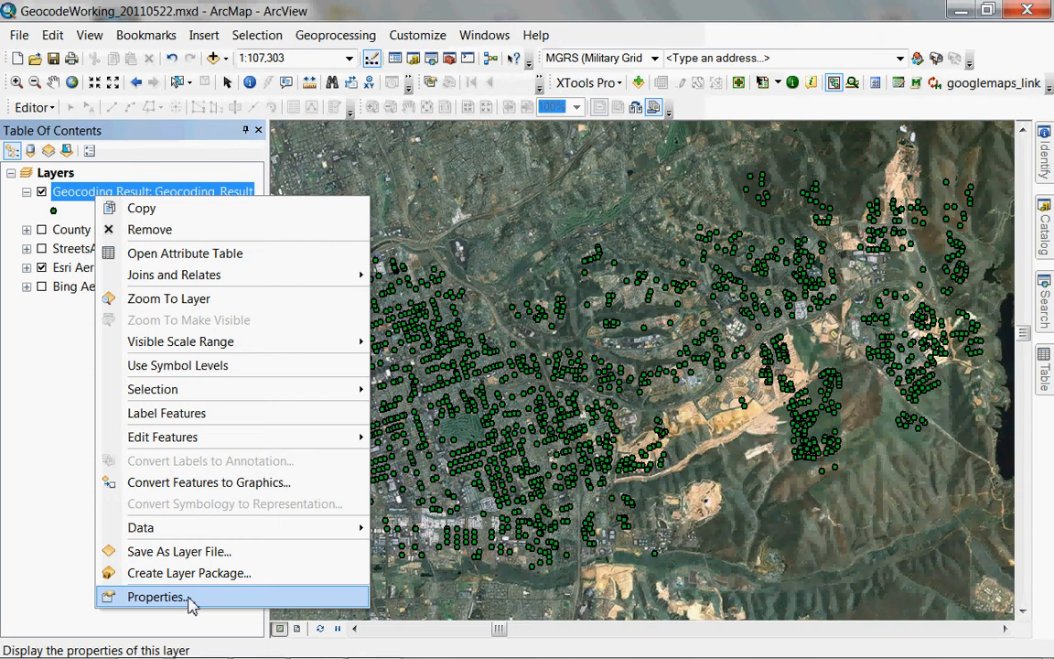
Turn on Geocoding Result labels using the STREET_LIG field in bold.
{"action": "left_click", "coordinate": [156, 597]}
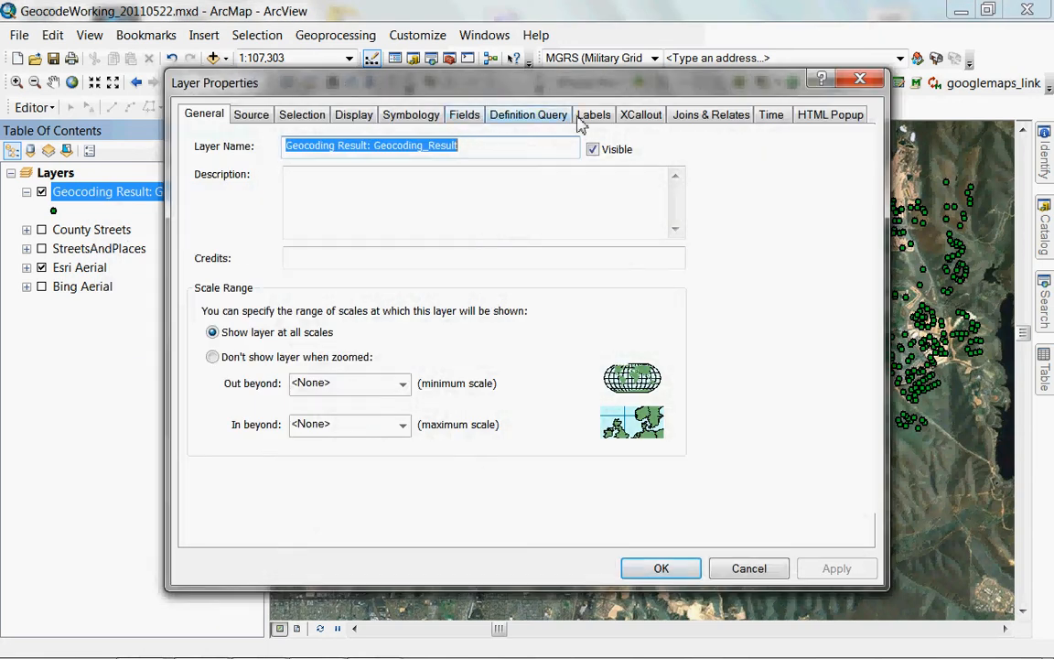
{"action": "left_click", "coordinate": [591, 115]}
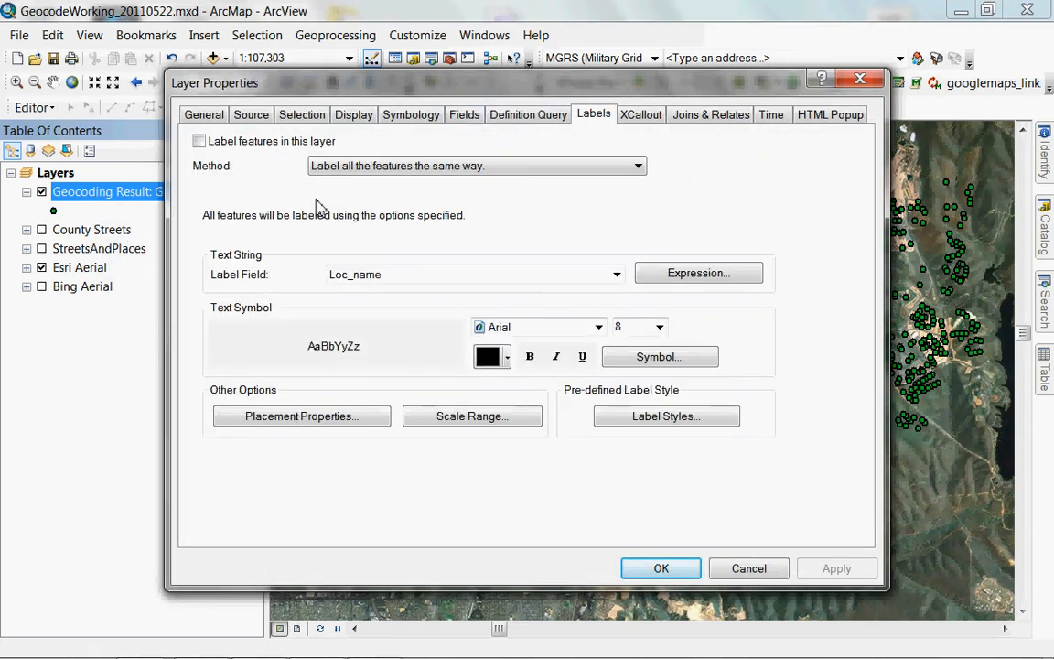
{"action": "left_click", "coordinate": [220, 140]}
{"action": "left_click", "coordinate": [616, 275]}
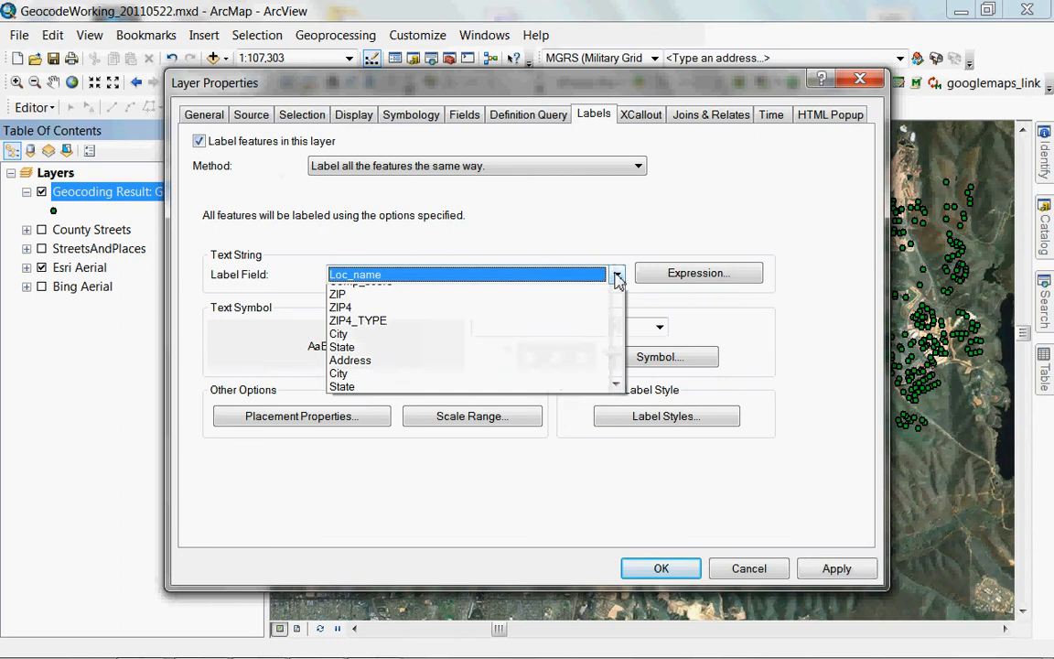
{"action": "left_click_drag", "start_coordinate": [619, 350], "coordinate": [621, 411]}
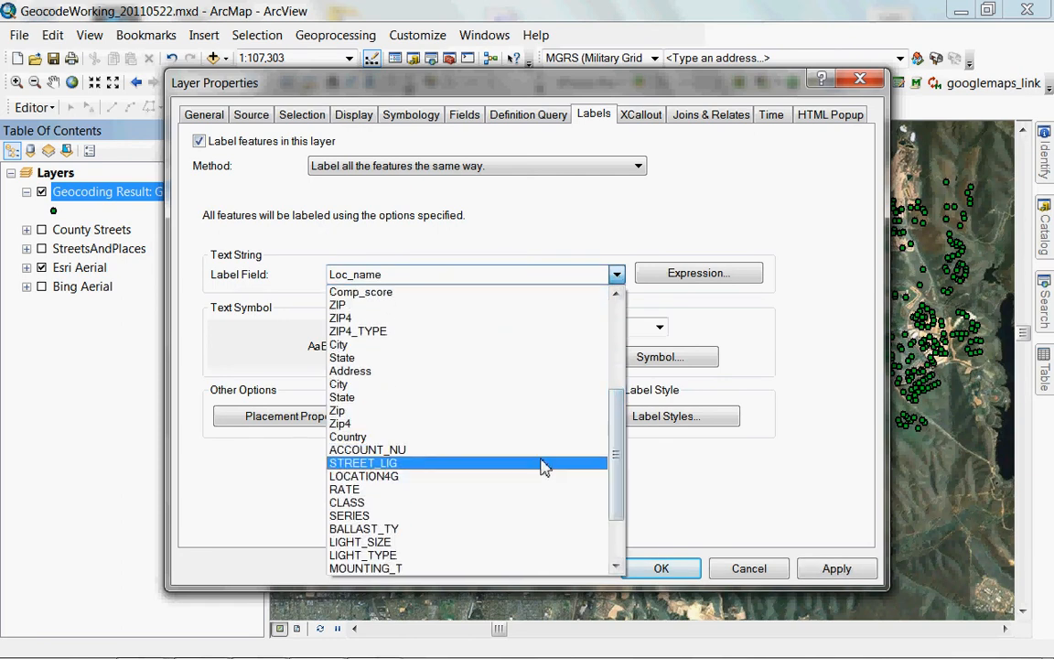
{"action": "left_click", "coordinate": [541, 463]}
{"action": "left_click", "coordinate": [534, 358]}
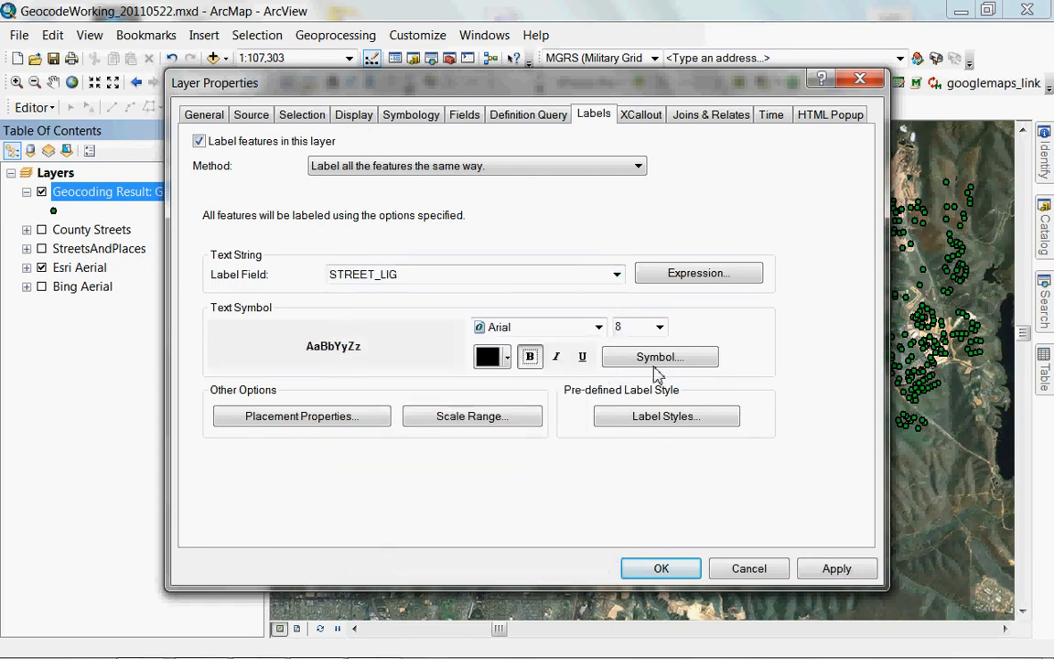
Give the label text a halo mask and red colour, and apply the label settings.
{"action": "left_click", "coordinate": [657, 358]}
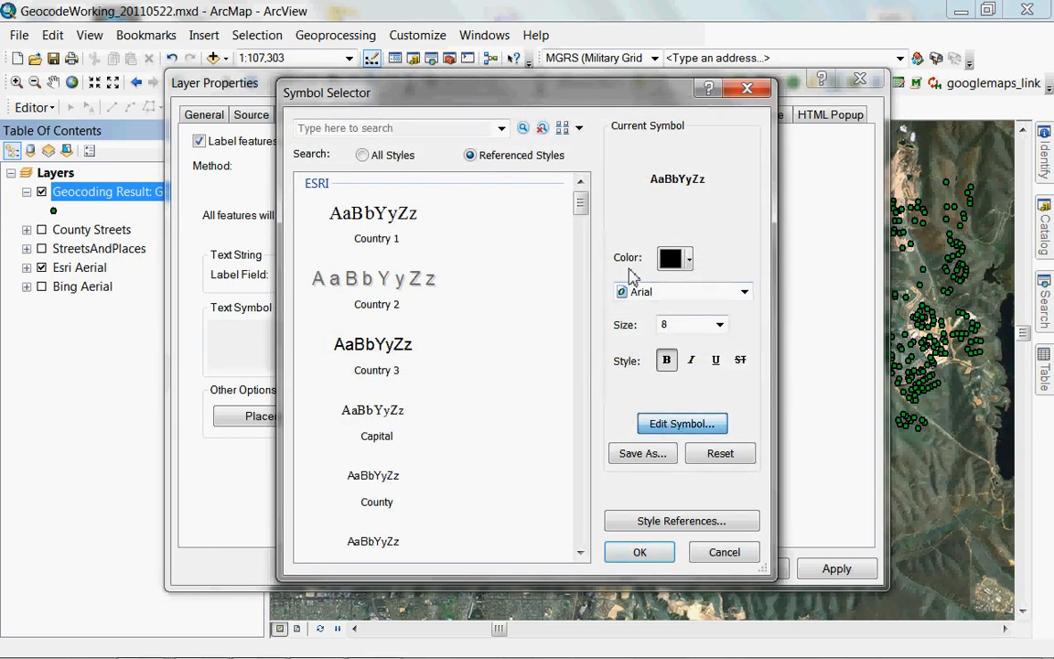
{"action": "left_click", "coordinate": [686, 186]}
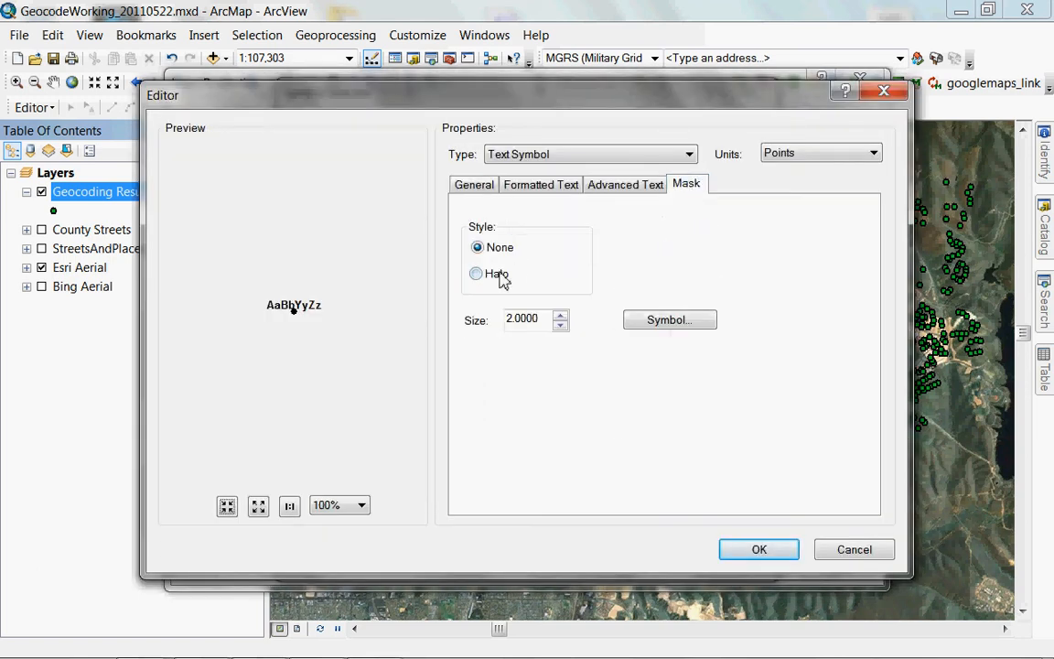
{"action": "left_click", "coordinate": [501, 279]}
{"action": "left_click", "coordinate": [652, 320]}
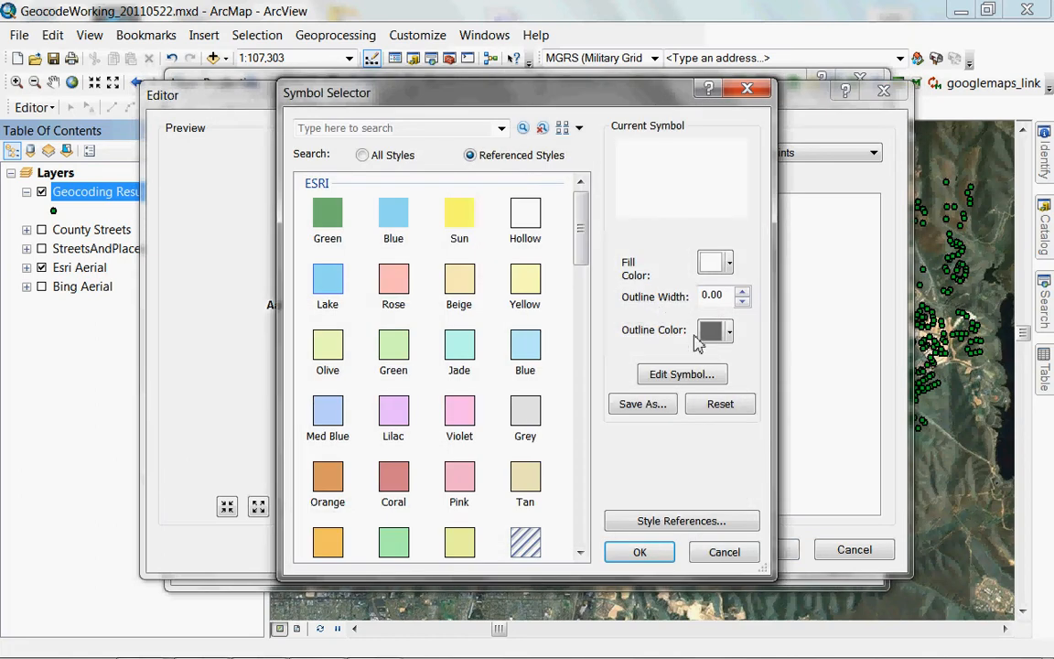
{"action": "left_click", "coordinate": [644, 551]}
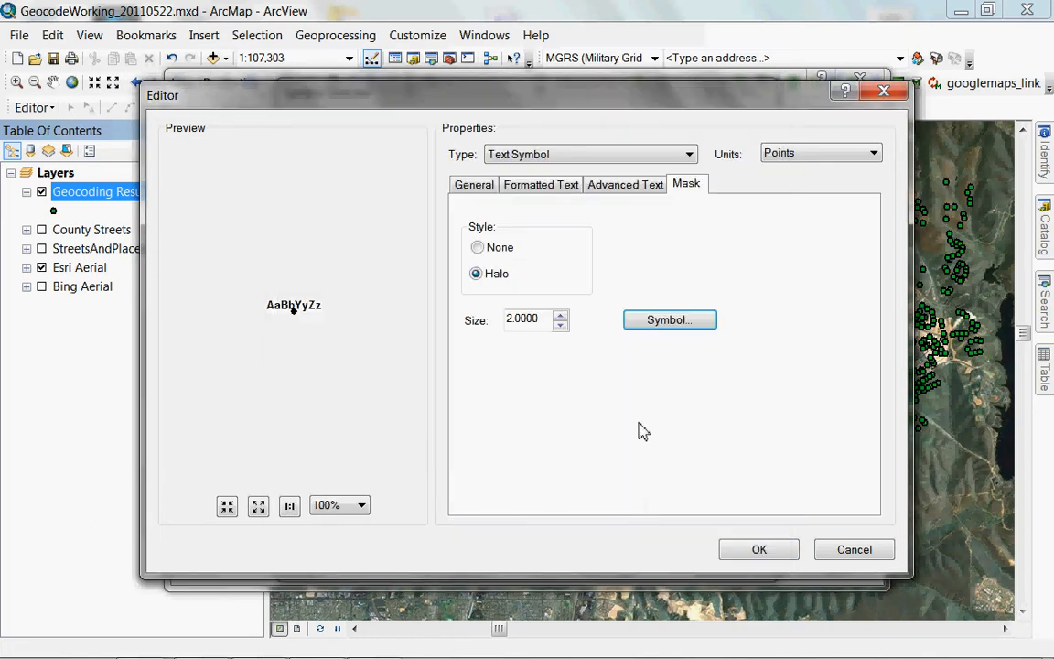
{"action": "left_click", "coordinate": [476, 185]}
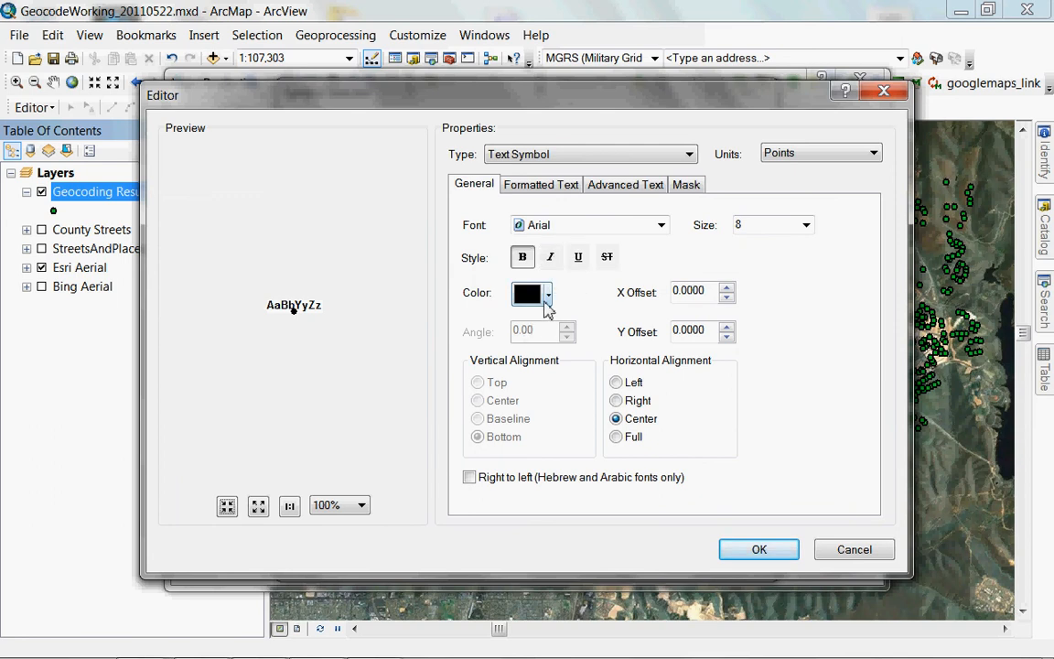
{"action": "left_click", "coordinate": [546, 296]}
{"action": "left_click", "coordinate": [533, 366]}
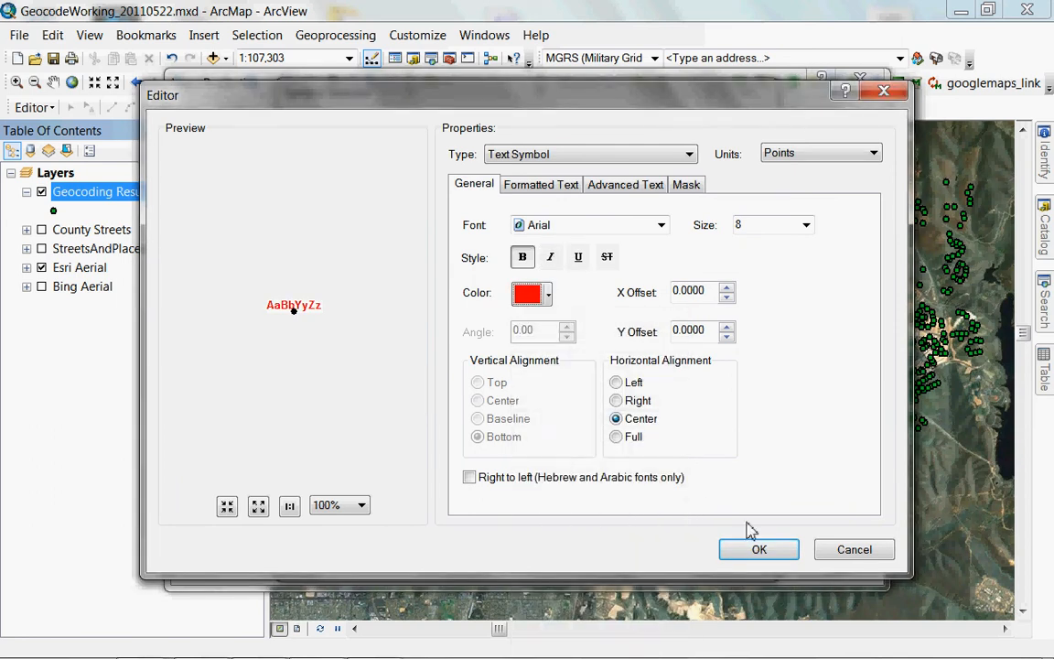
{"action": "left_click", "coordinate": [756, 548]}
{"action": "left_click", "coordinate": [661, 550]}
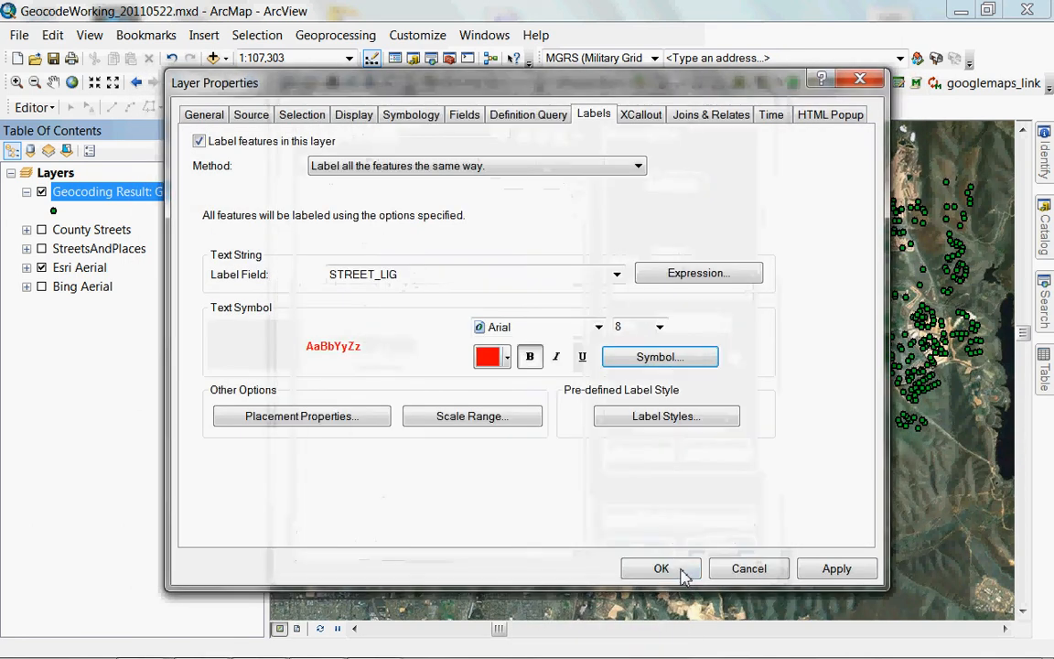
{"action": "left_click", "coordinate": [677, 570]}
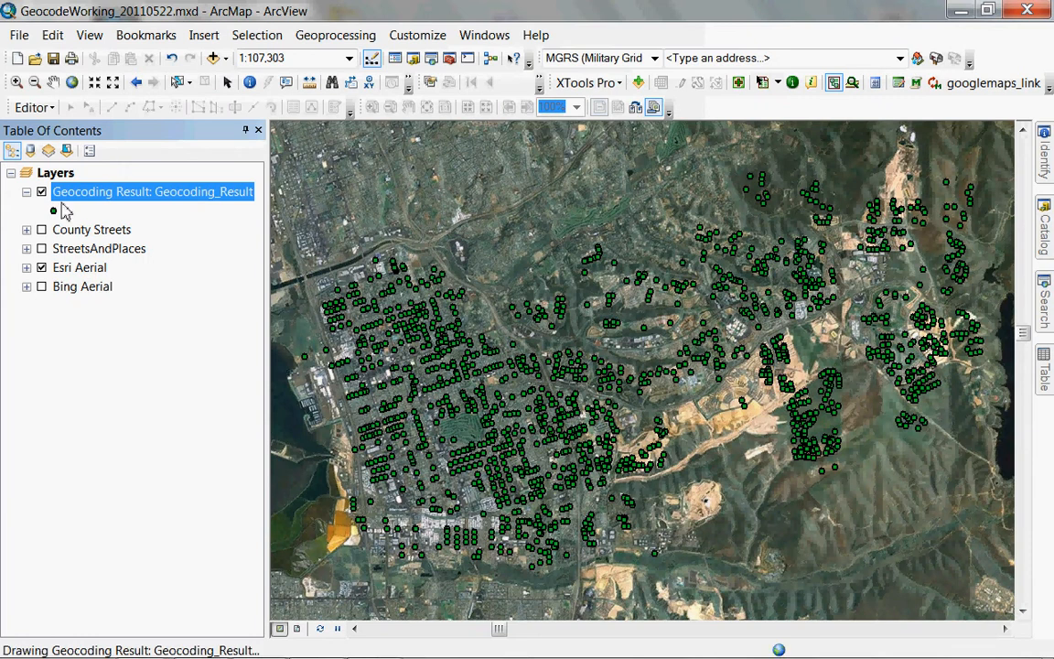
{"action": "left_click", "coordinate": [53, 210]}
Change the geocoded points to a red street_light symbol.
{"action": "left_click", "coordinate": [391, 240]}
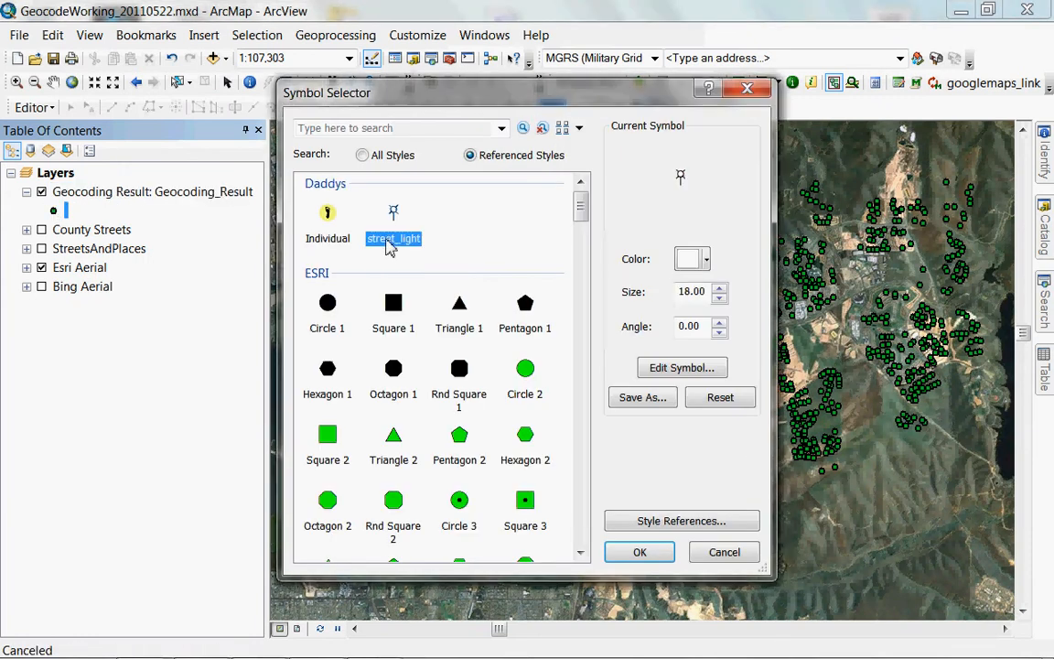
{"action": "left_click", "coordinate": [706, 259]}
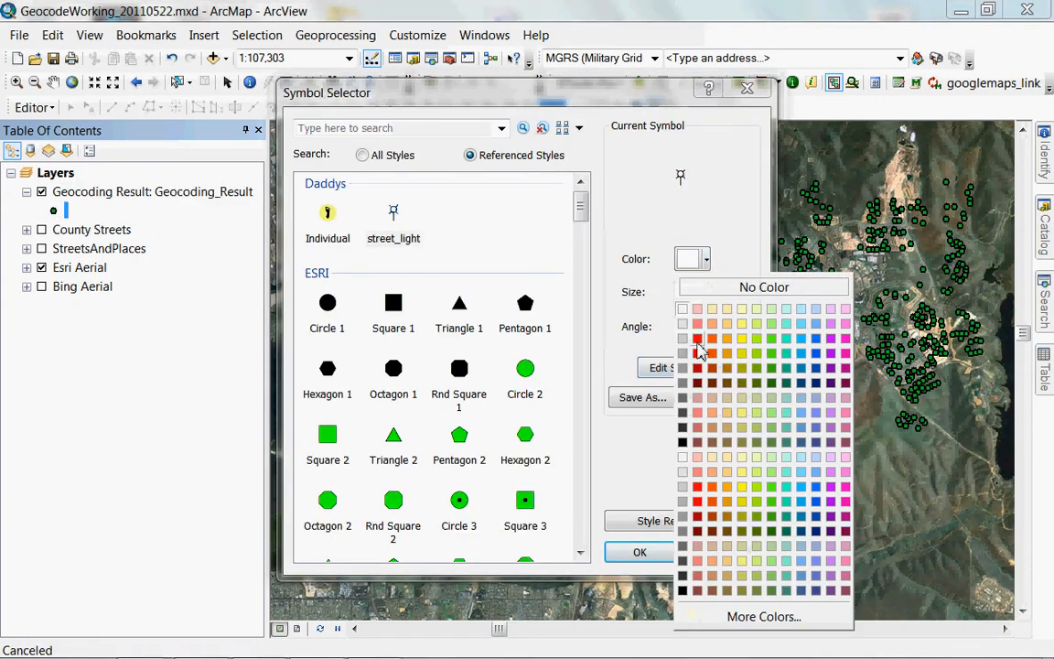
{"action": "left_click", "coordinate": [697, 340]}
{"action": "left_click", "coordinate": [644, 550]}
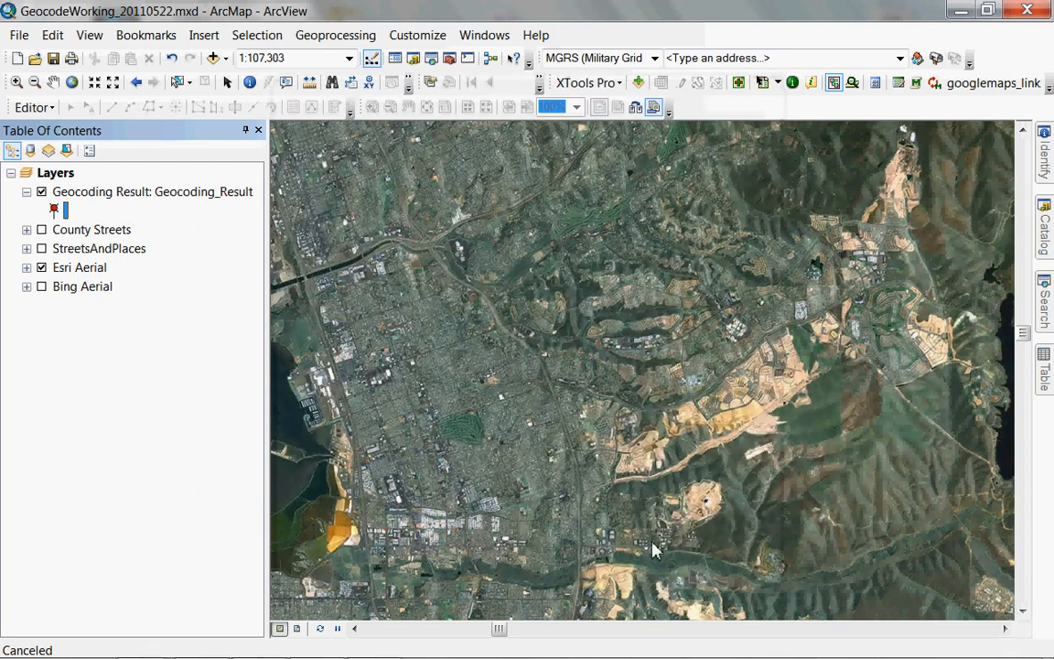
{"action": "left_click", "coordinate": [168, 200]}
{"action": "right_click", "coordinate": [168, 199]}
Zoom to the full street-light layer, then pick Zoom In and select the Layers data frame.
{"action": "left_click", "coordinate": [207, 298]}
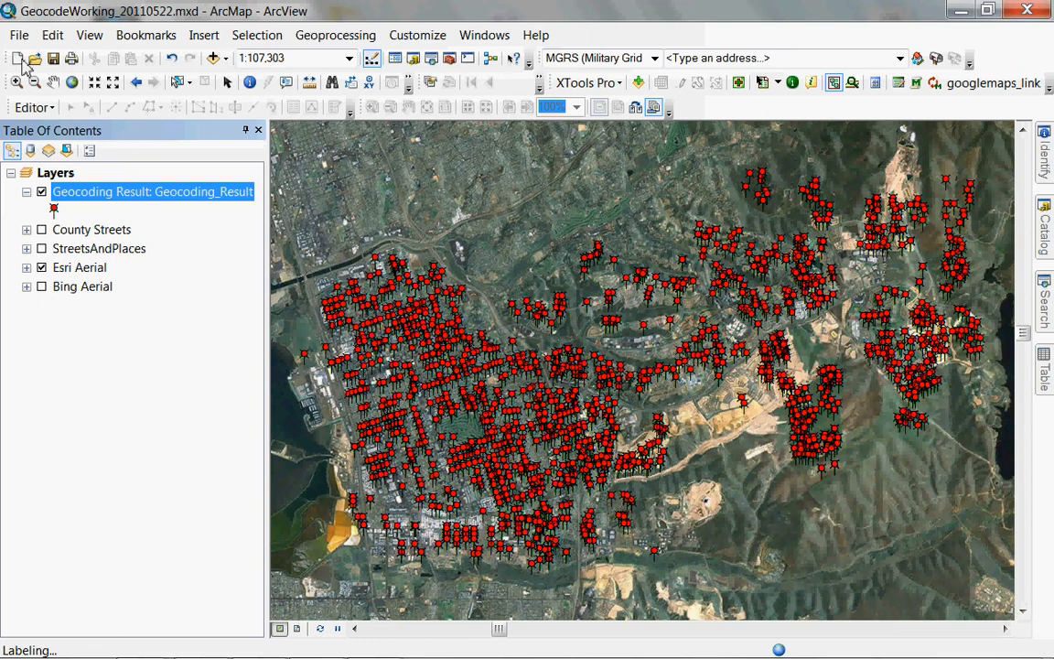
{"action": "left_click", "coordinate": [17, 81]}
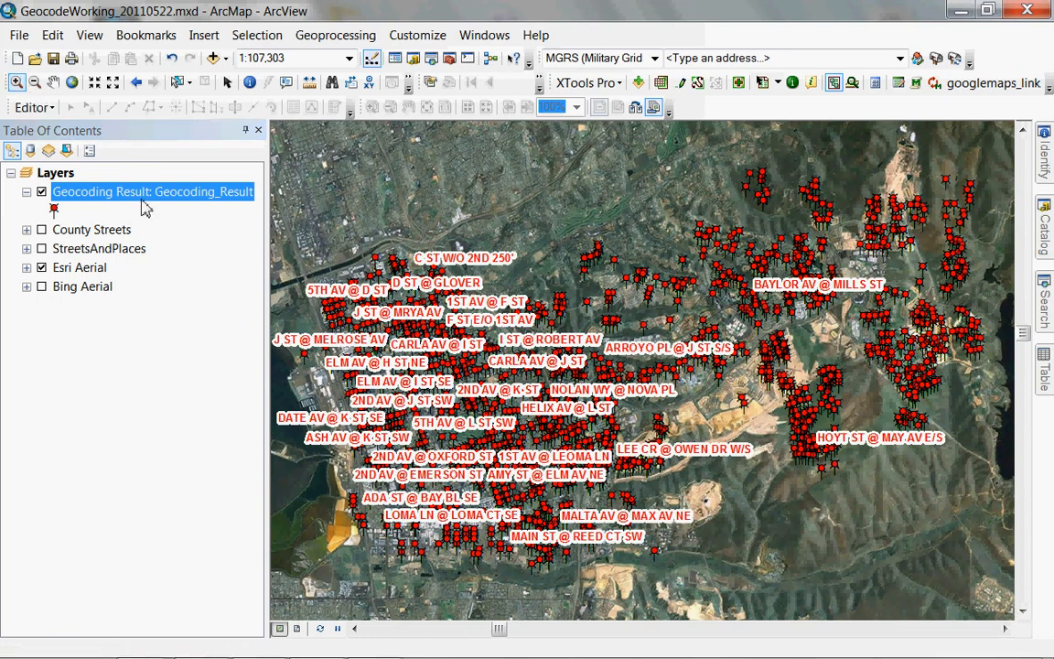
{"action": "right_click", "coordinate": [141, 194]}
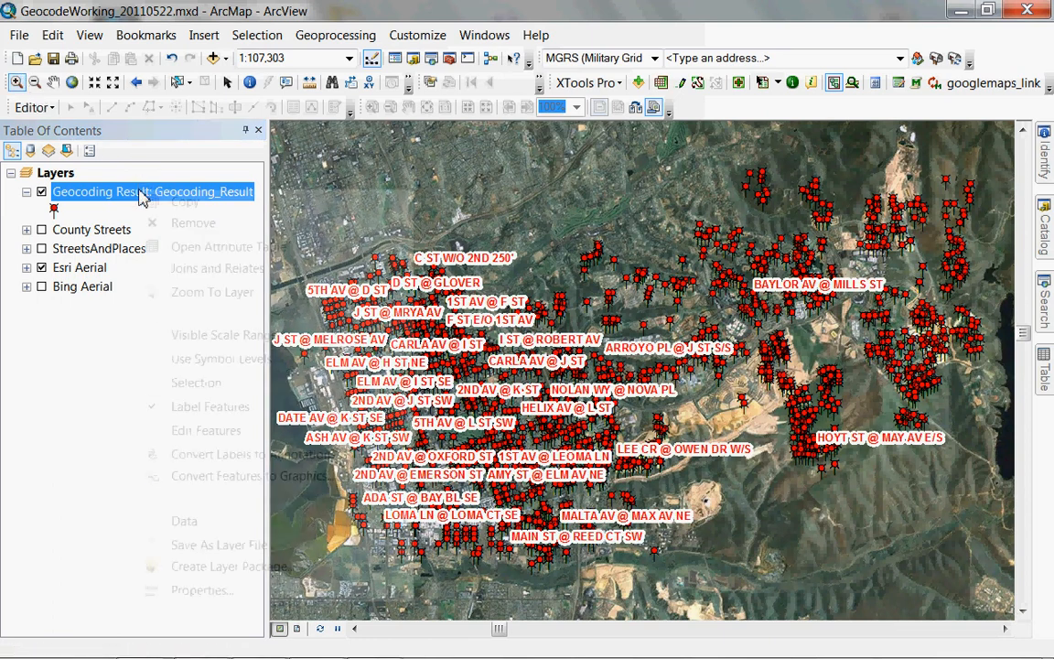
{"action": "left_click", "coordinate": [141, 176]}
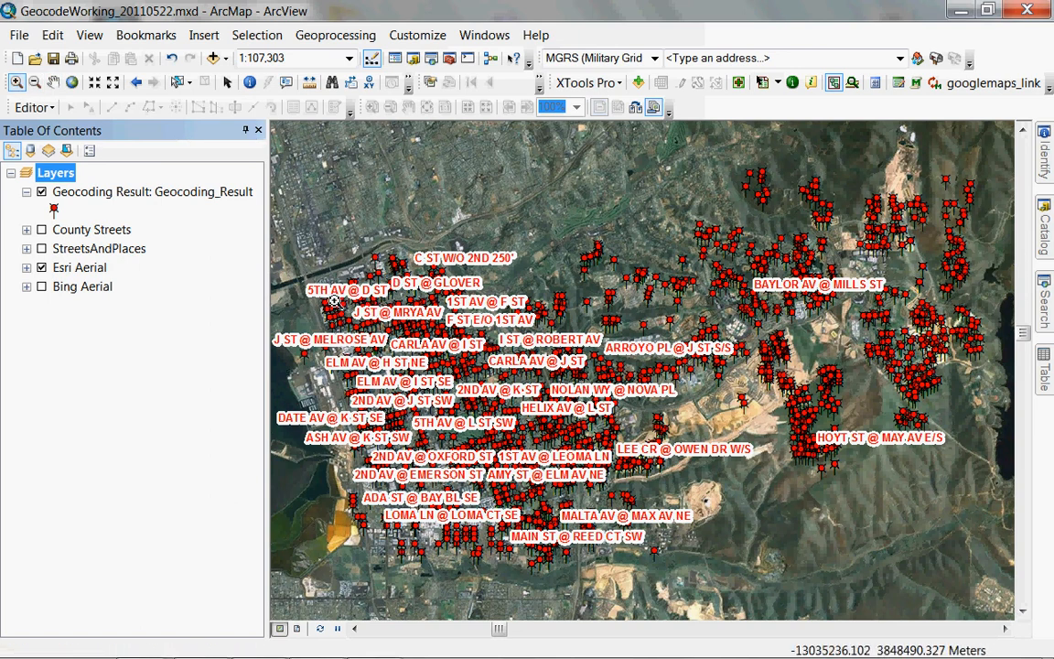
Zoom into the northwest neighbourhood, then onto the D ST @ WOODLAWN AV intersection.
{"action": "left_click_drag", "start_coordinate": [331, 302], "coordinate": [363, 336]}
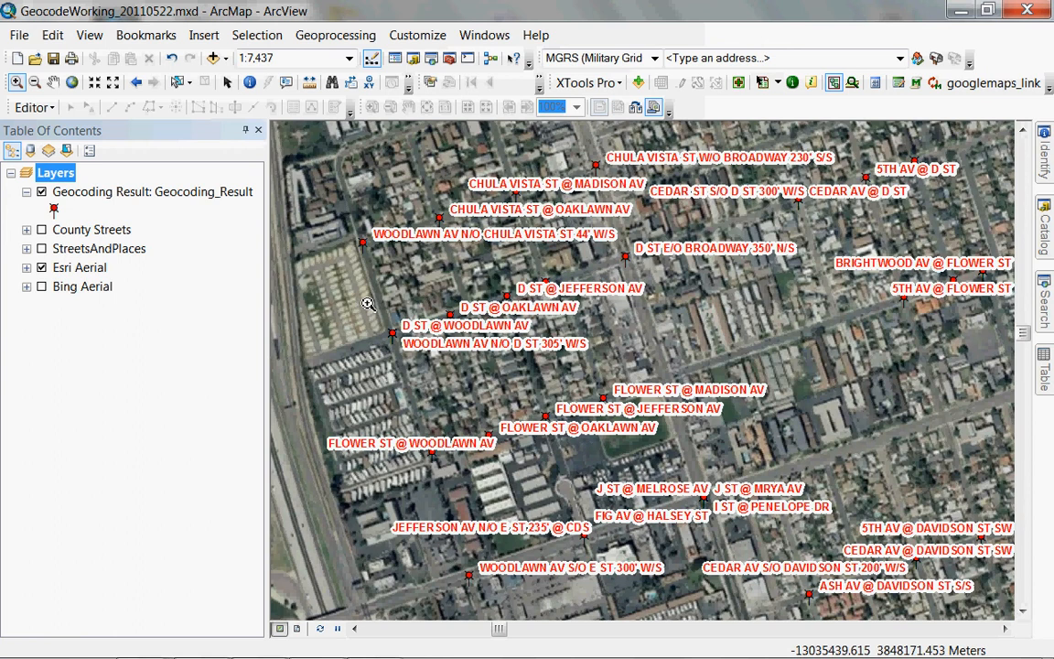
{"action": "left_click_drag", "start_coordinate": [367, 304], "coordinate": [487, 379]}
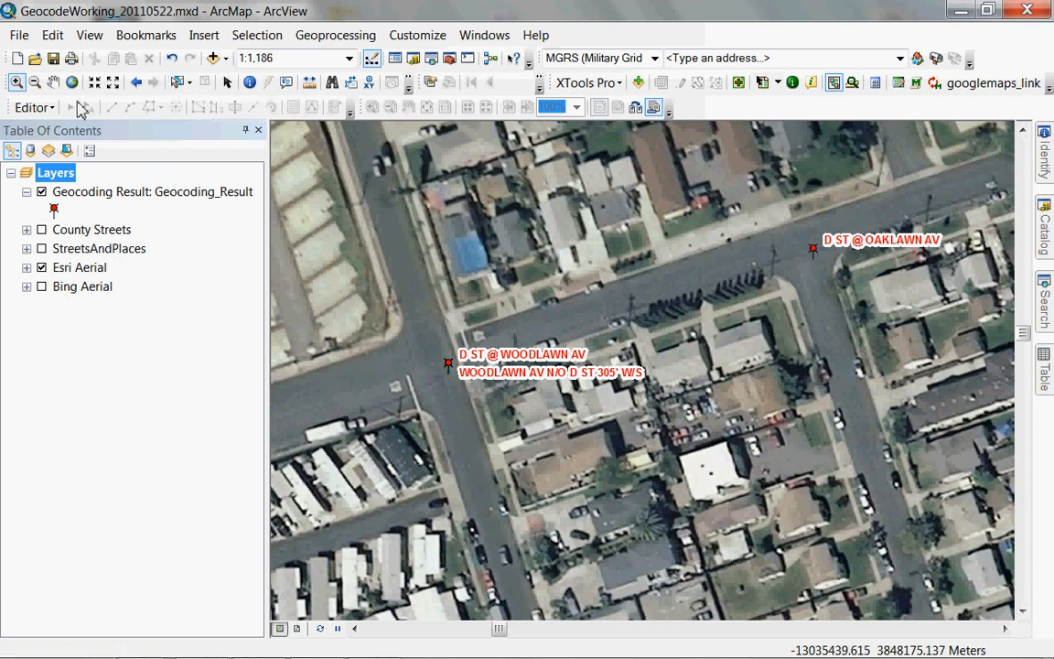
{"action": "left_click", "coordinate": [34, 108]}
Start editing Geocoding_Result and select the light point at D St and Woodlawn Av.
{"action": "left_click", "coordinate": [54, 129]}
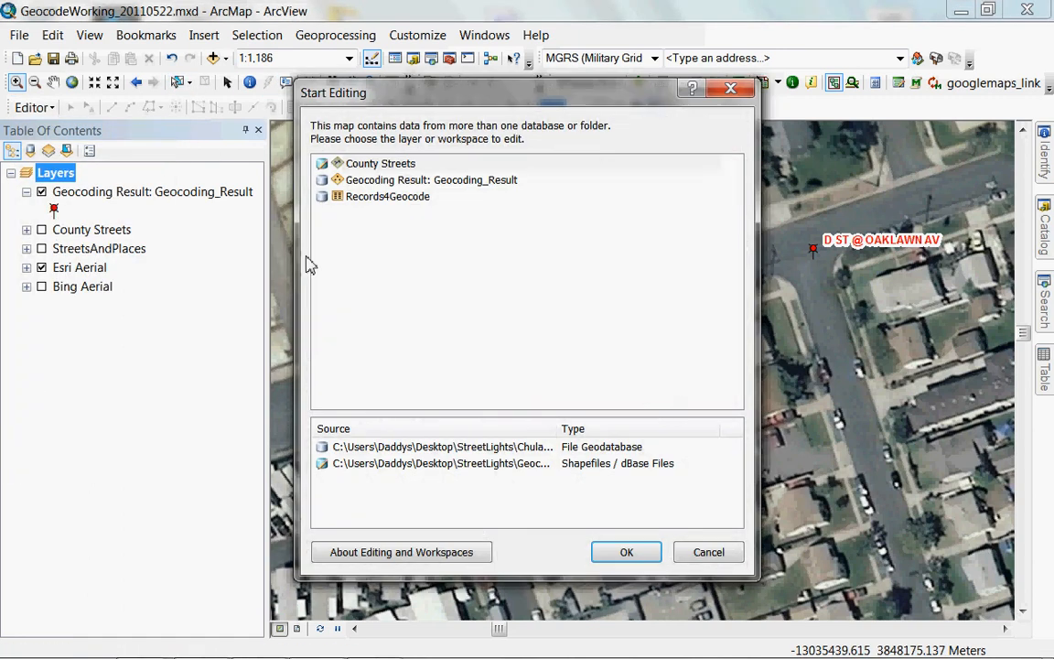
{"action": "left_click", "coordinate": [398, 183]}
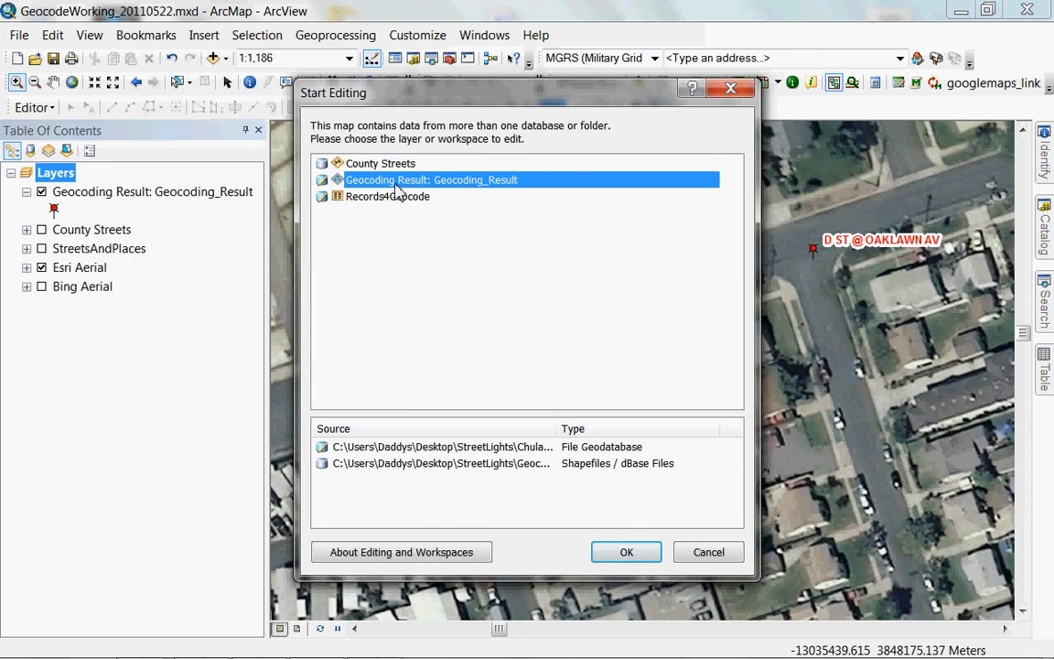
{"action": "left_click", "coordinate": [626, 553]}
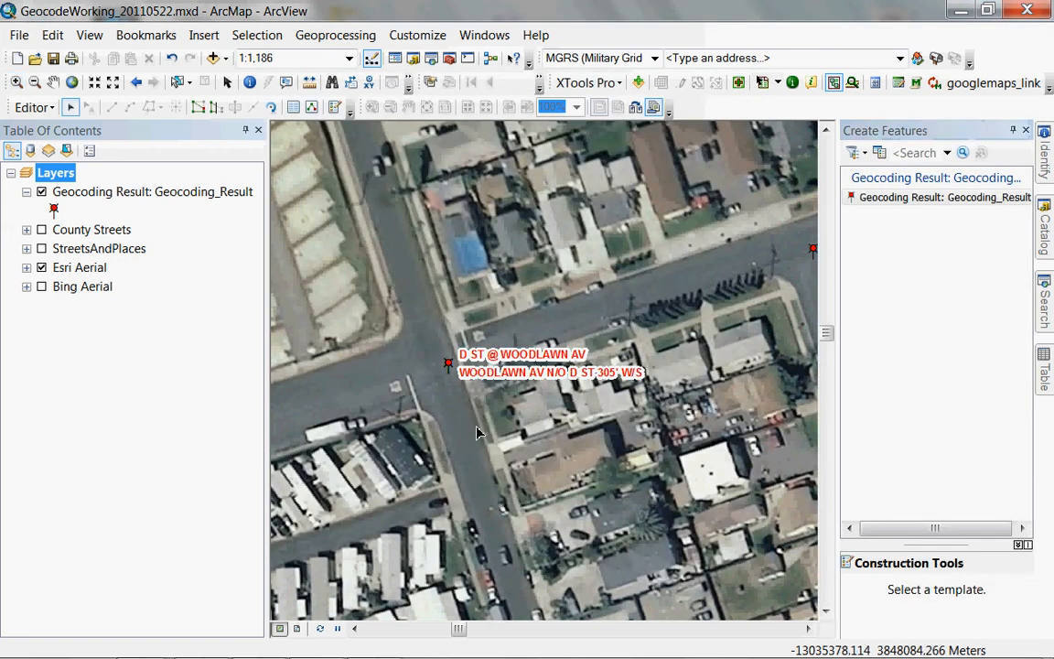
{"action": "left_click", "coordinate": [448, 365]}
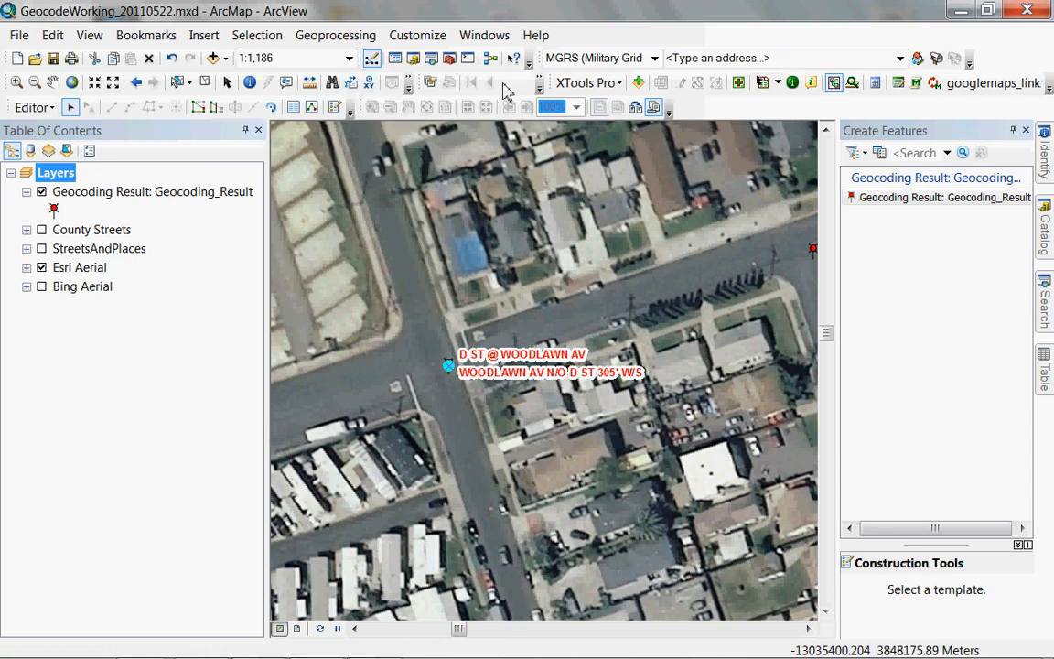
Keep only the first selected record and drag that light point toward the intersection.
{"action": "left_click", "coordinate": [295, 108]}
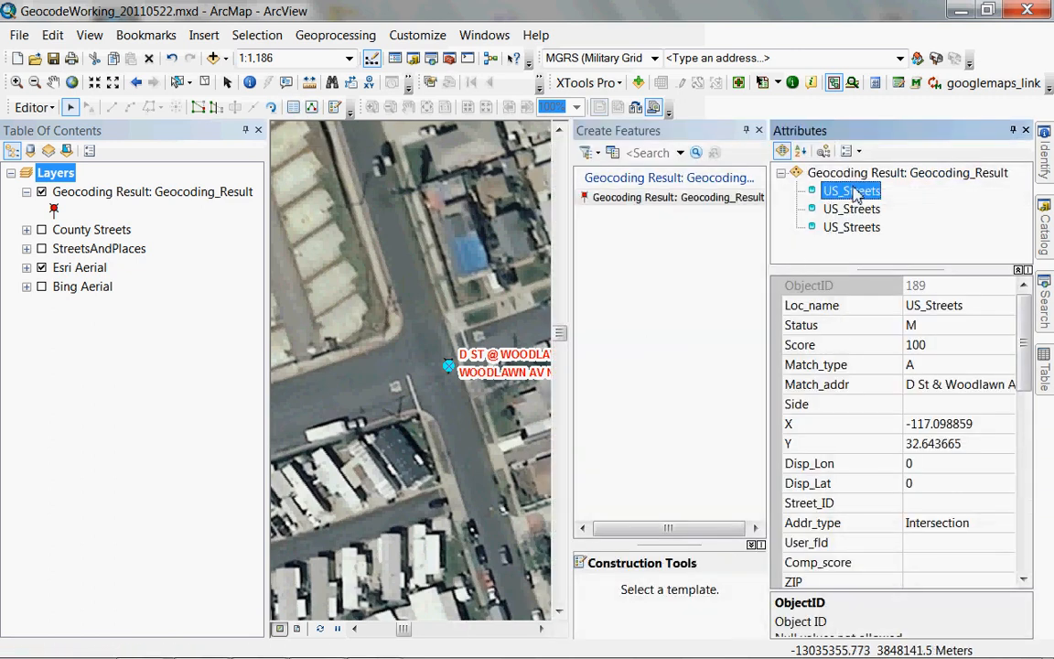
{"action": "right_click", "coordinate": [853, 192]}
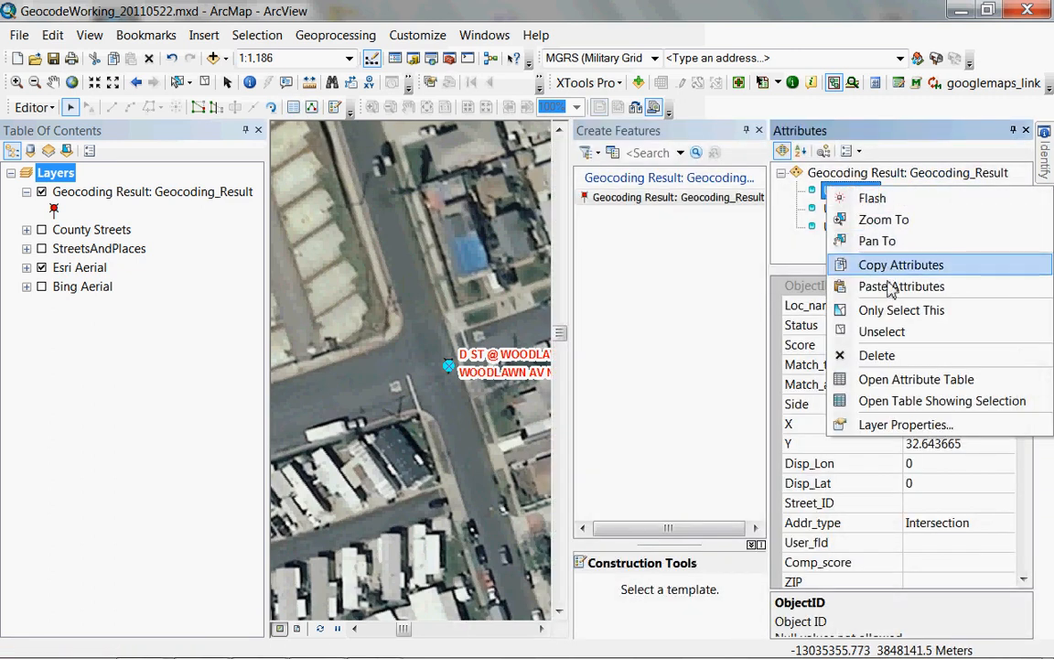
{"action": "left_click", "coordinate": [895, 313]}
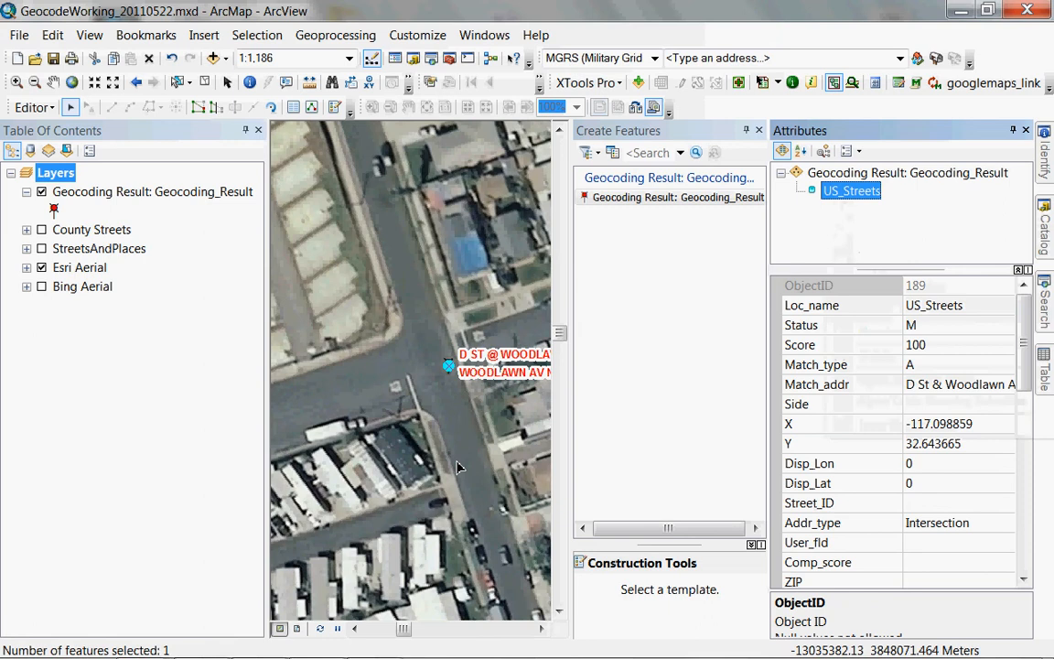
{"action": "left_click_drag", "start_coordinate": [449, 365], "coordinate": [434, 325]}
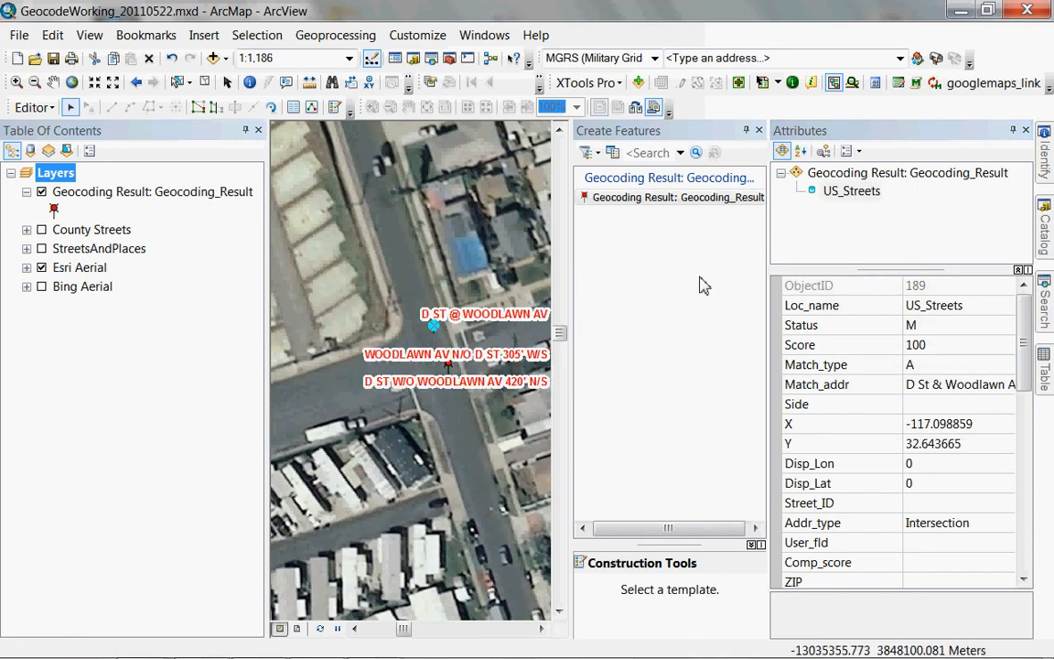
Move the D ST W/O WOODLAWN AV 420' N/S point south along Woodlawn, then close the side panels.
{"action": "left_click_drag", "start_coordinate": [470, 390], "coordinate": [440, 353]}
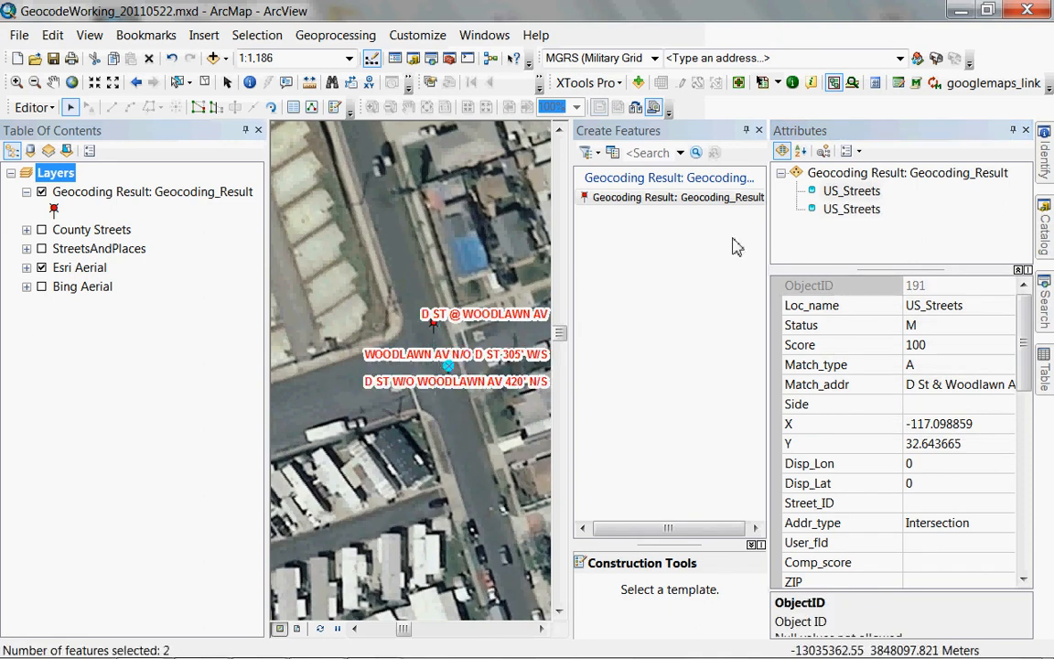
{"action": "right_click", "coordinate": [839, 194]}
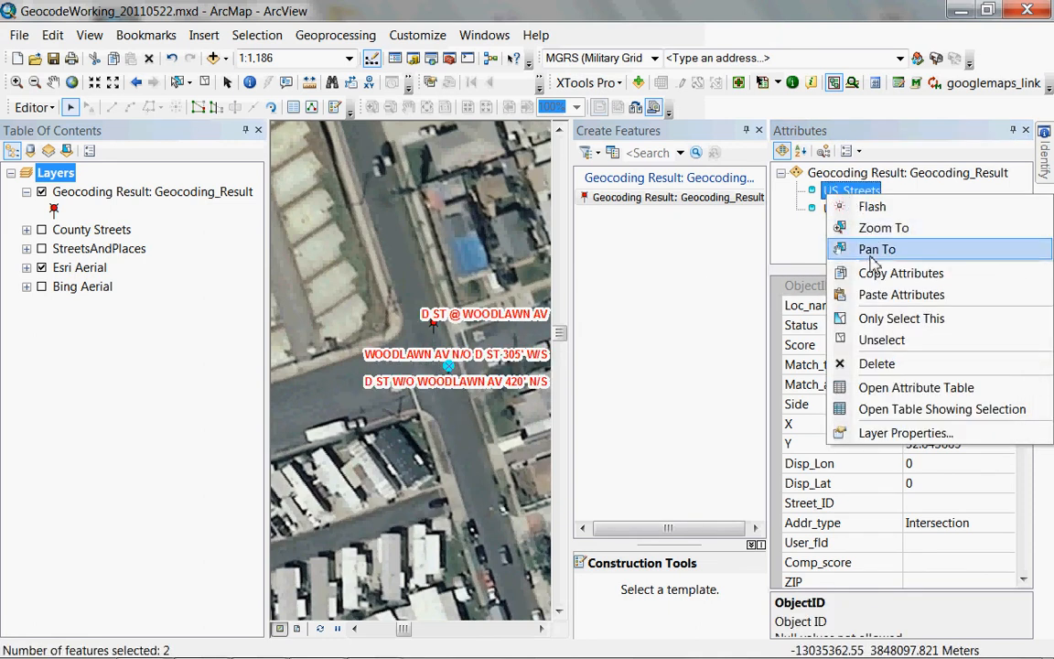
{"action": "left_click", "coordinate": [892, 325]}
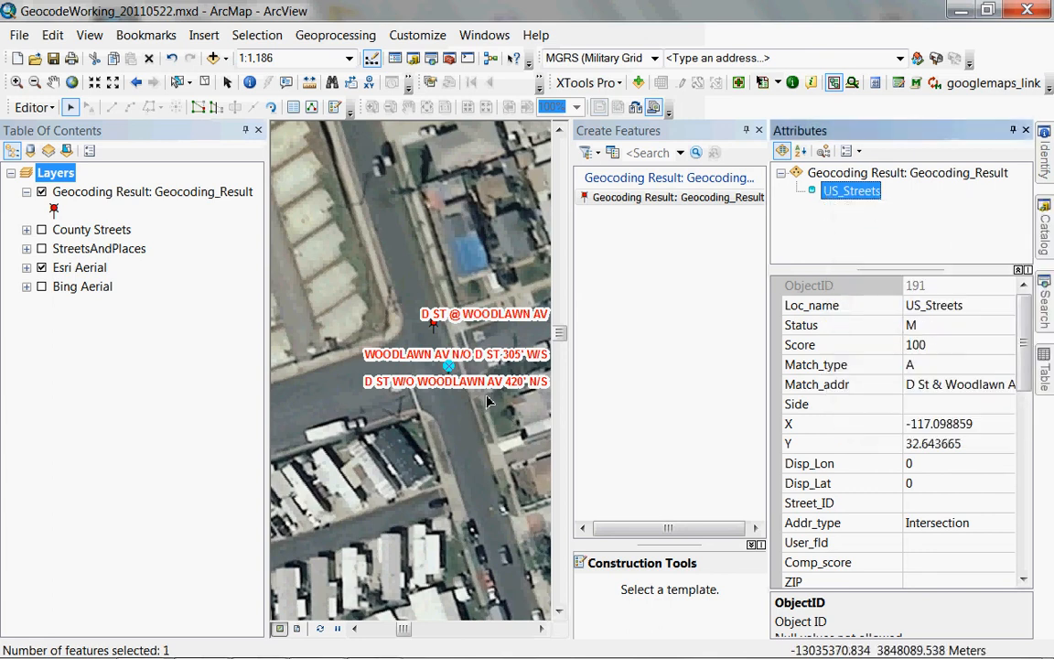
{"action": "left_click_drag", "start_coordinate": [459, 417], "coordinate": [476, 503]}
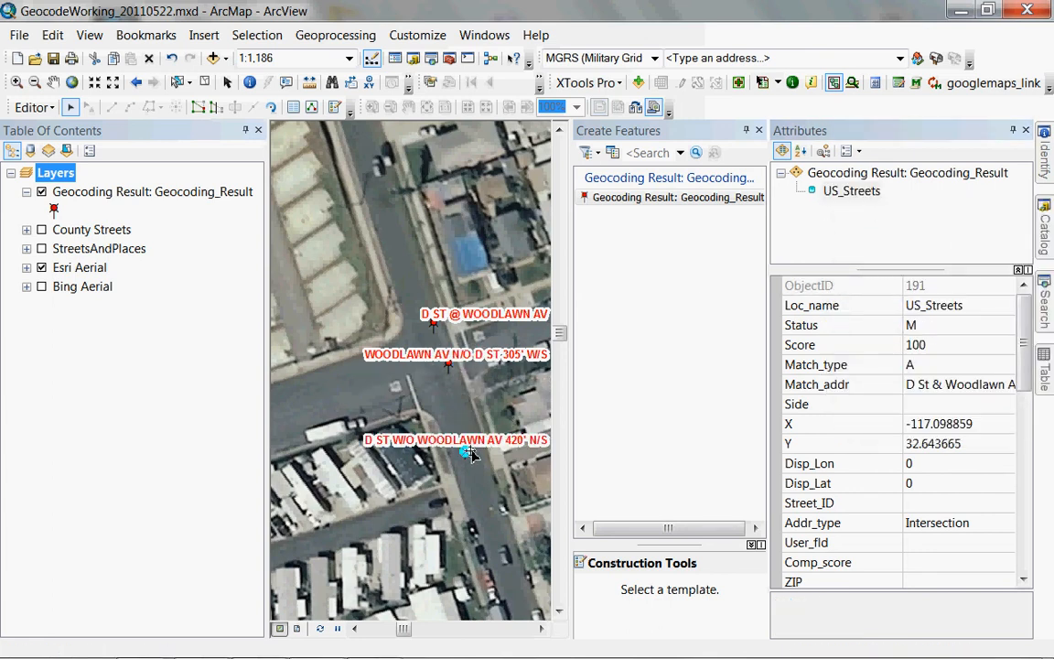
{"action": "left_click", "coordinate": [491, 264]}
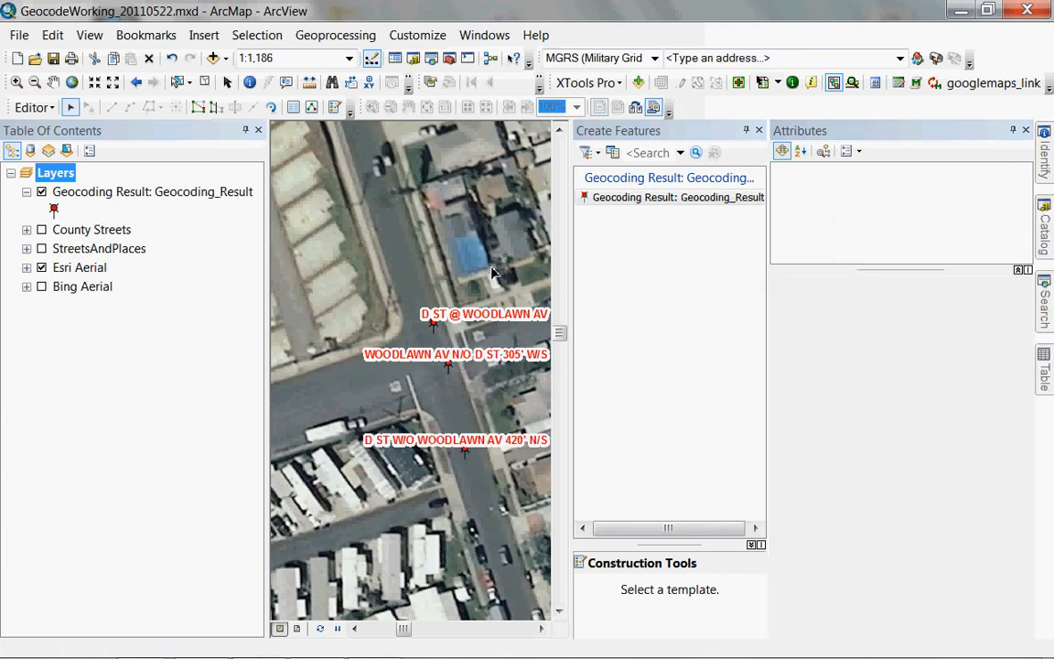
{"action": "left_click", "coordinate": [757, 131]}
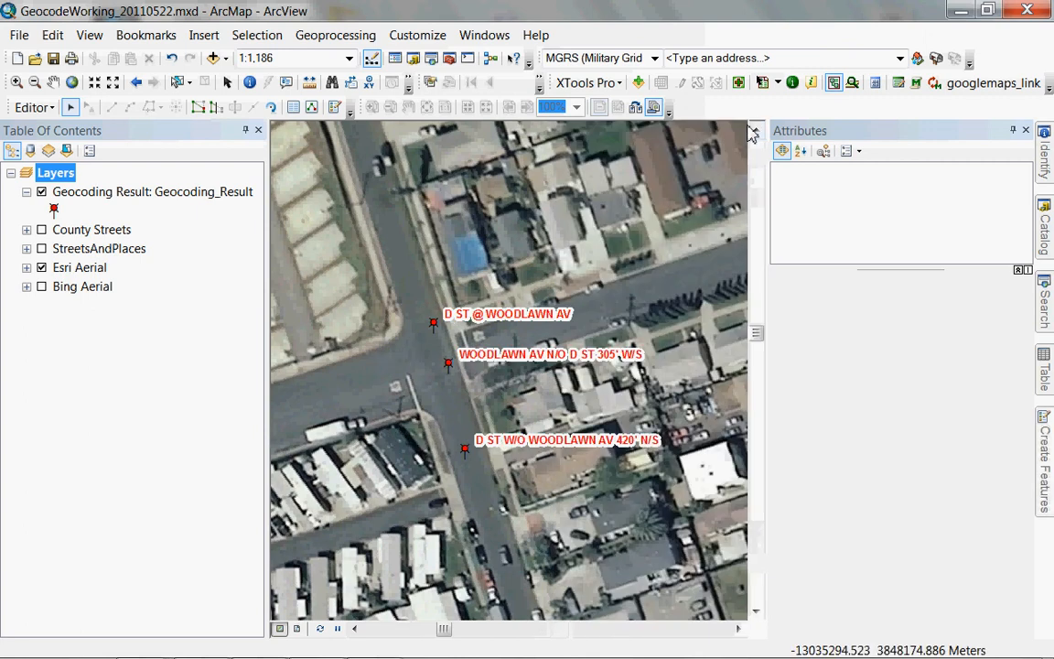
{"action": "left_click", "coordinate": [1023, 133]}
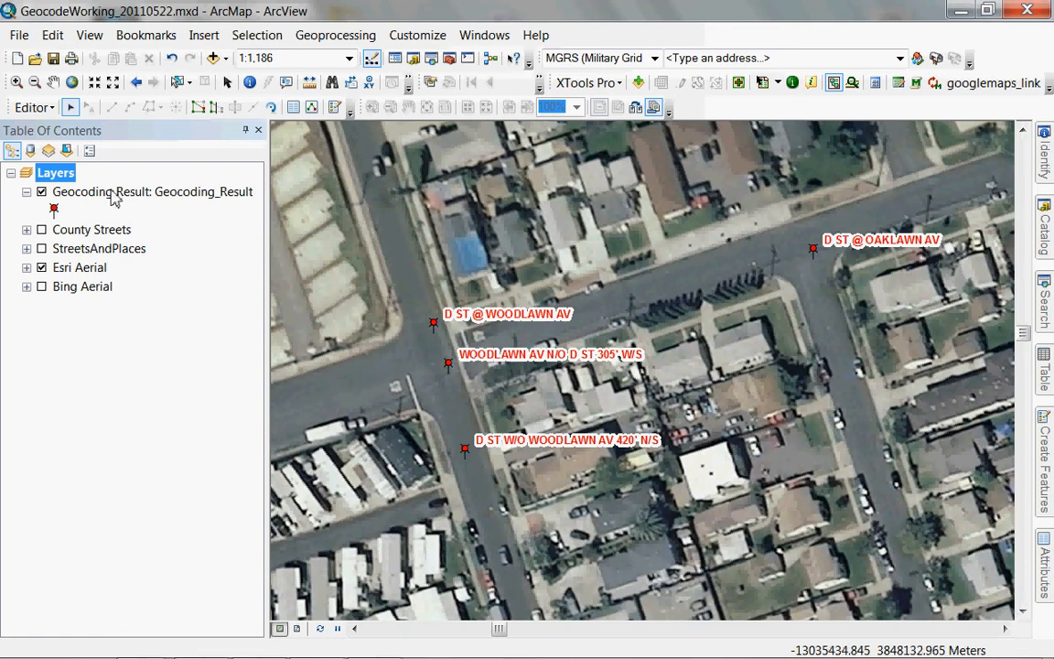
Display County Streets centerlines on the aerial with StreetsAndPlaces off, and pick the googlemaps_link tool.
{"action": "left_click", "coordinate": [41, 249]}
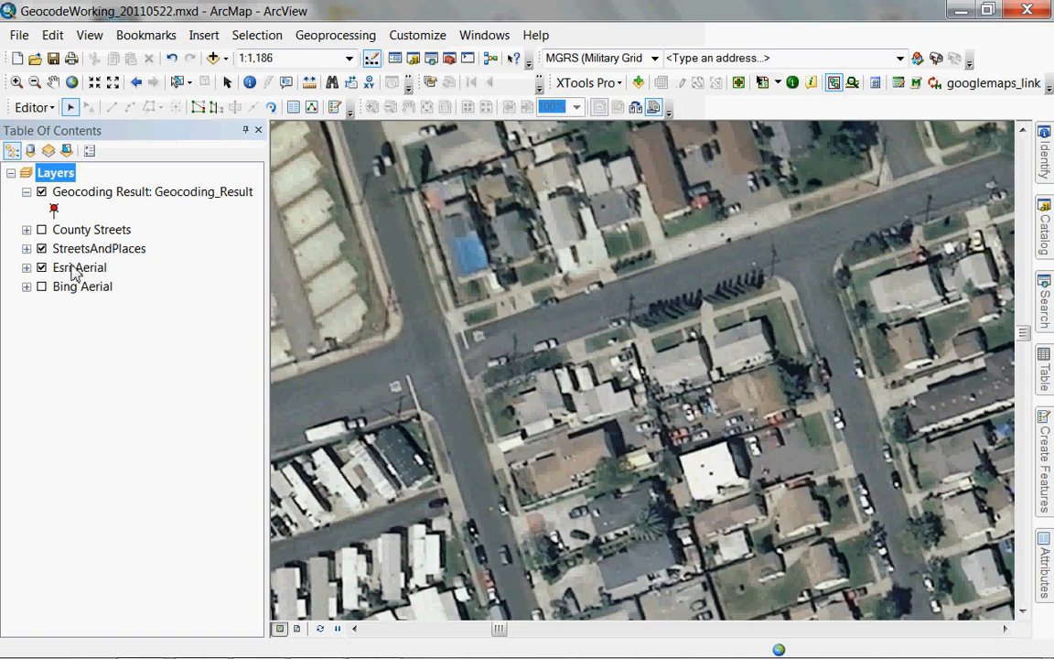
{"action": "left_click", "coordinate": [41, 249]}
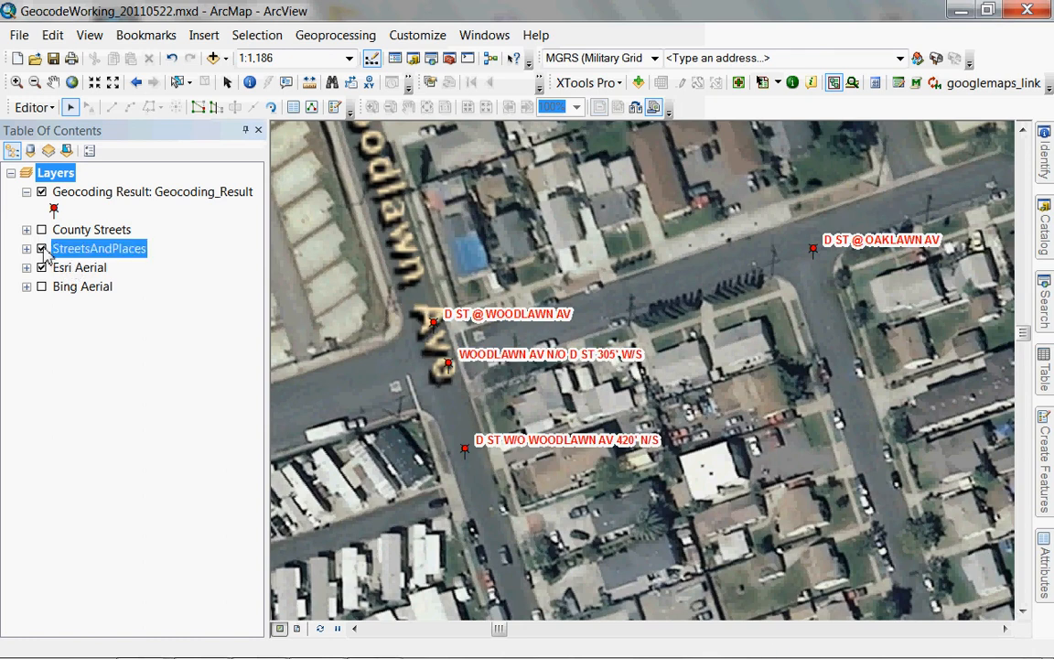
{"action": "left_click", "coordinate": [41, 230]}
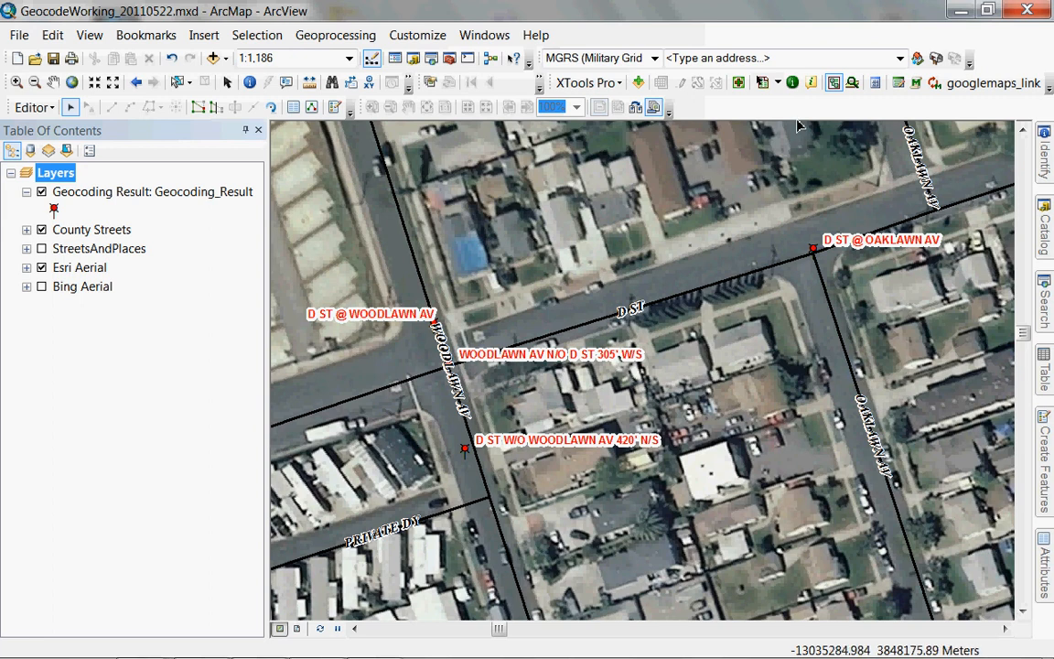
{"action": "left_click", "coordinate": [988, 86]}
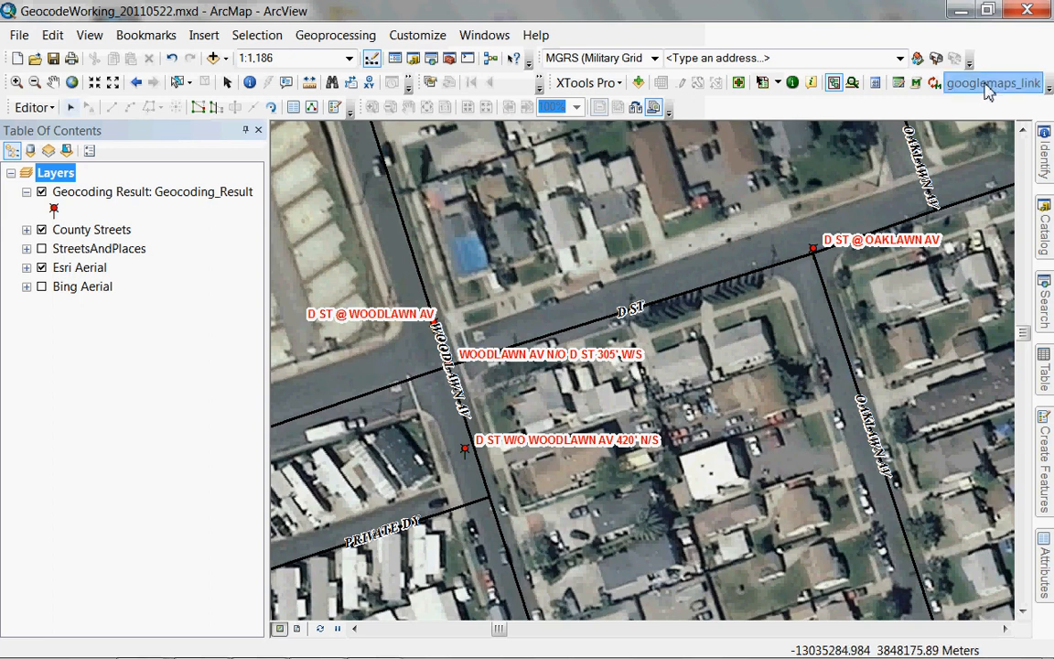
Open Street View at D Street / Woodlawn Avenue, rotate to face the corner light pole, then minimize the browser.
{"action": "left_click", "coordinate": [436, 380]}
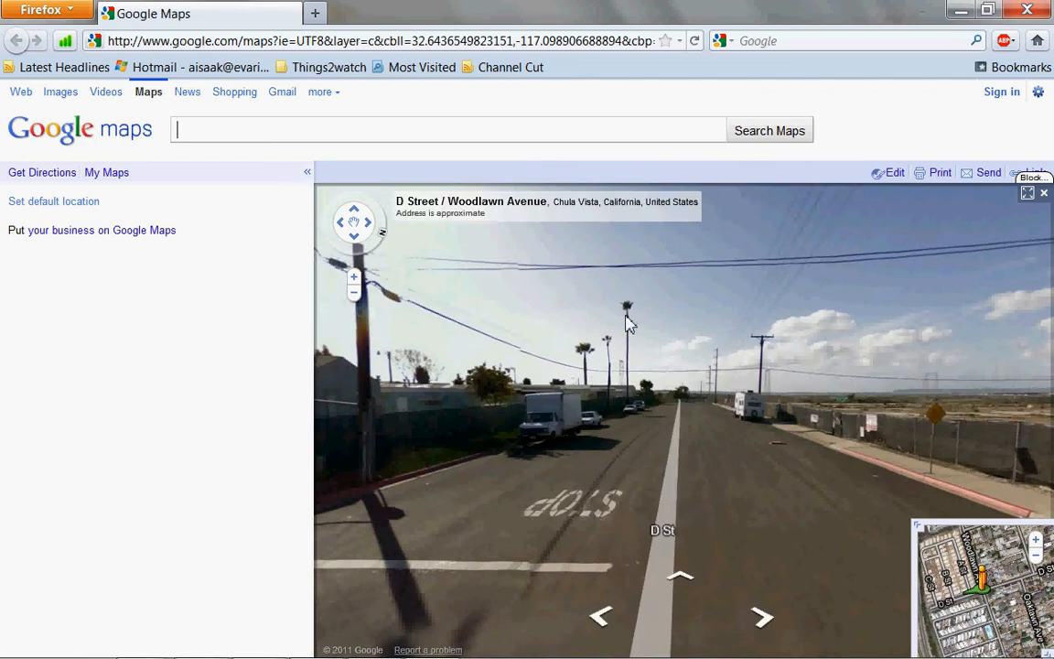
{"action": "left_click_drag", "start_coordinate": [628, 318], "coordinate": [920, 320]}
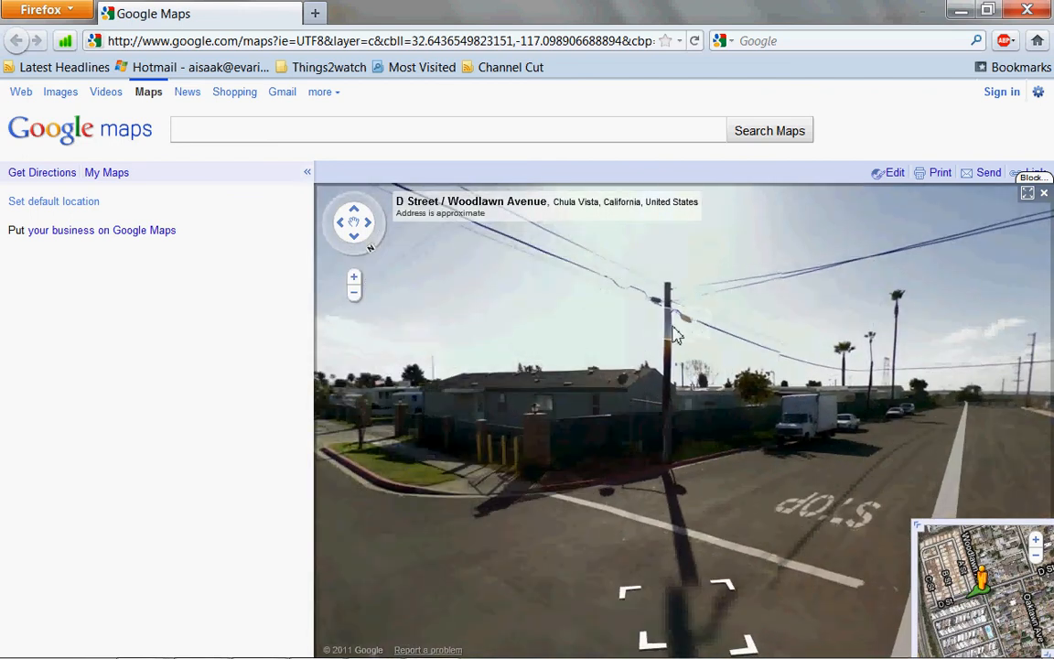
{"action": "left_click_drag", "start_coordinate": [677, 331], "coordinate": [816, 370]}
{"action": "left_click_drag", "start_coordinate": [526, 351], "coordinate": [791, 376]}
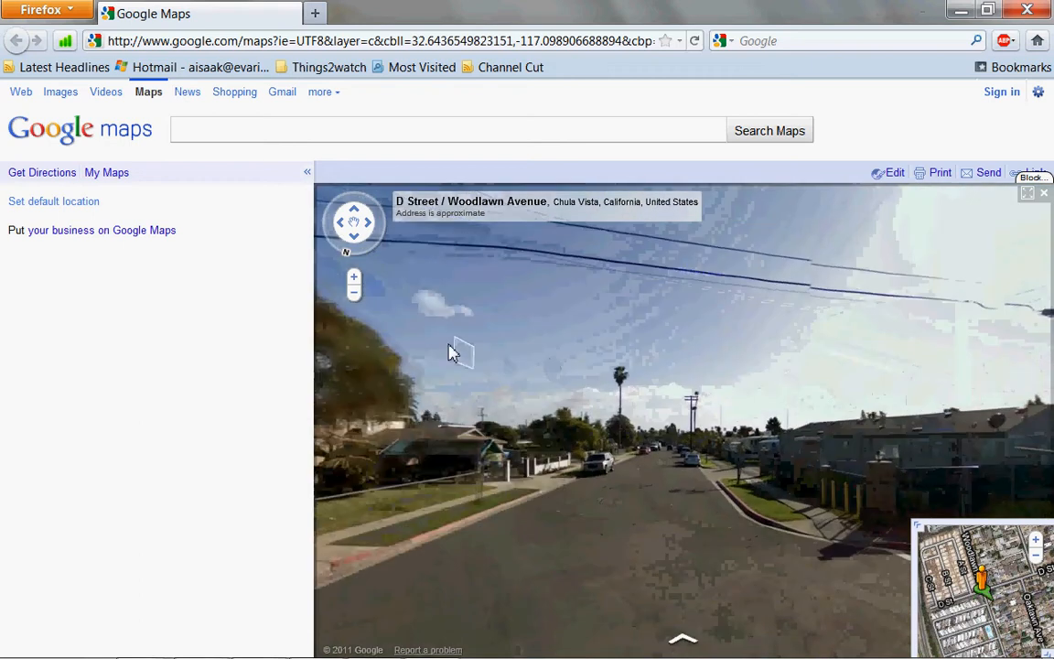
{"action": "left_click_drag", "start_coordinate": [459, 354], "coordinate": [821, 325]}
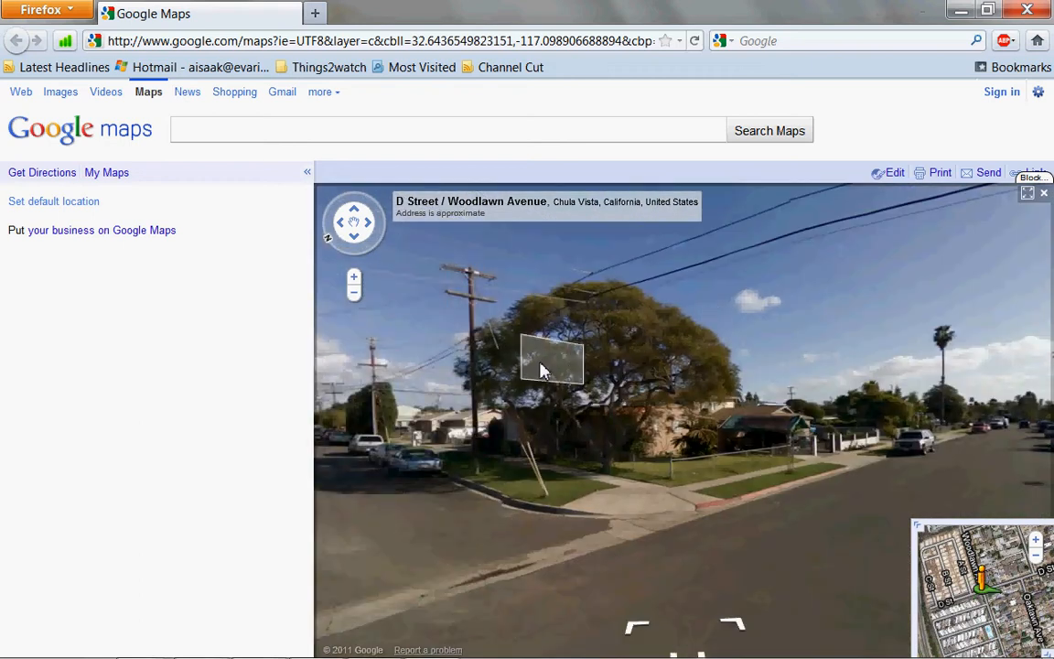
{"action": "left_click_drag", "start_coordinate": [522, 370], "coordinate": [758, 375]}
{"action": "left_click_drag", "start_coordinate": [467, 384], "coordinate": [758, 419]}
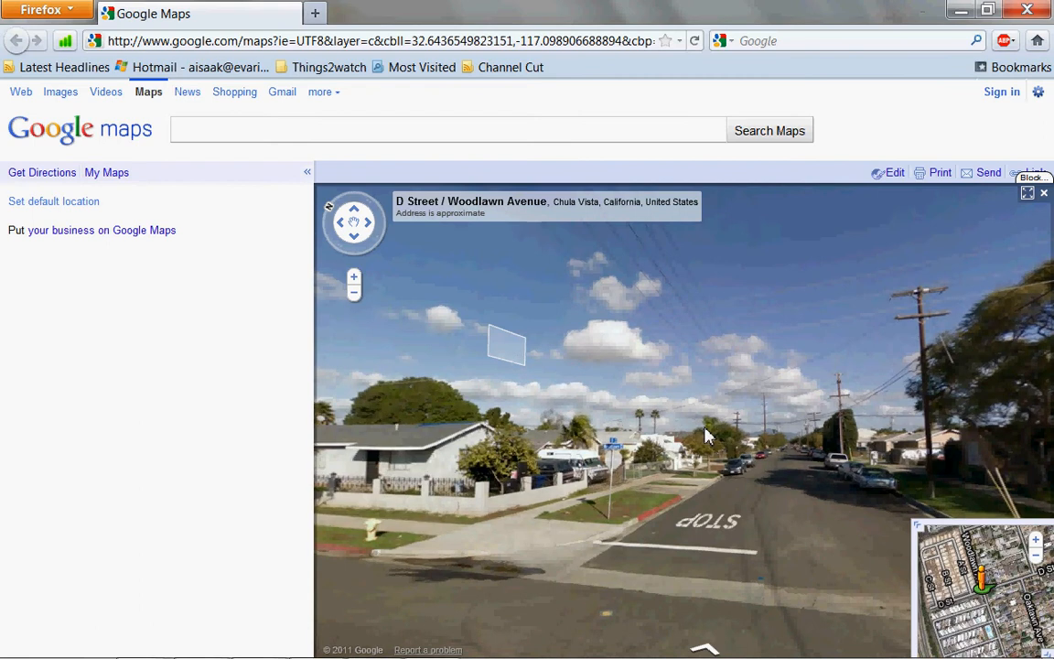
{"action": "left_click_drag", "start_coordinate": [614, 407], "coordinate": [696, 415]}
{"action": "left_click_drag", "start_coordinate": [553, 332], "coordinate": [875, 428]}
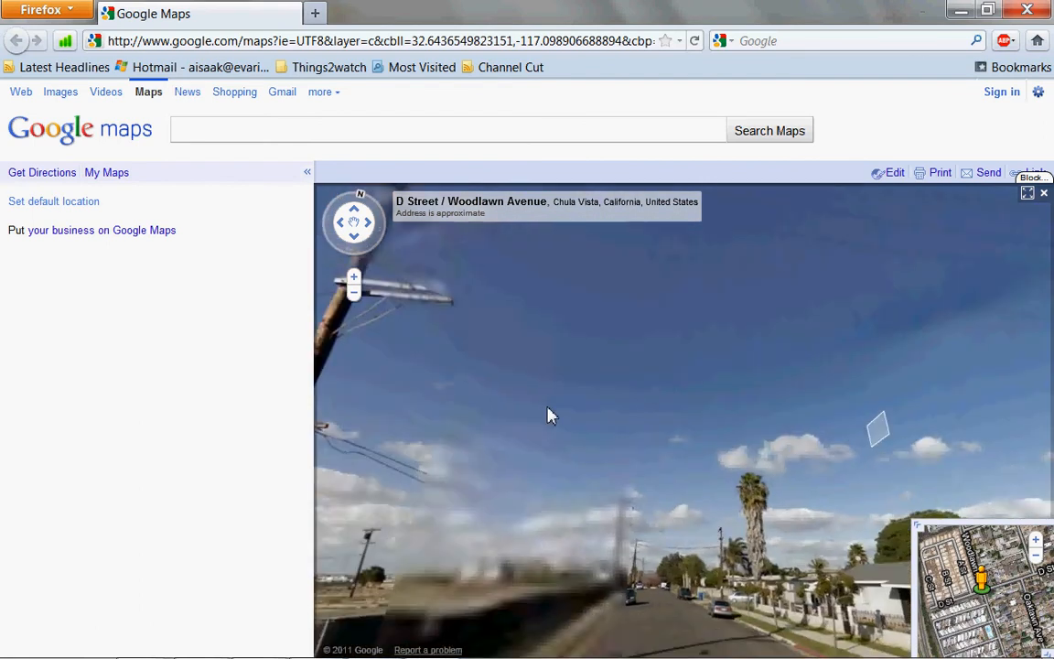
{"action": "left_click_drag", "start_coordinate": [506, 391], "coordinate": [836, 346]}
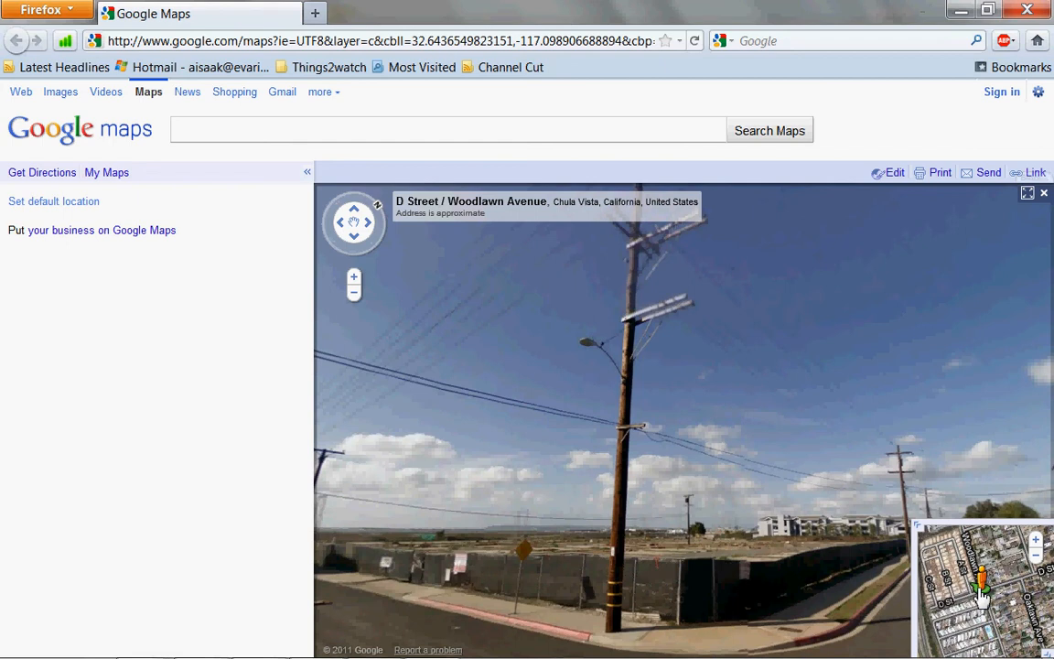
{"action": "left_click", "coordinate": [961, 13]}
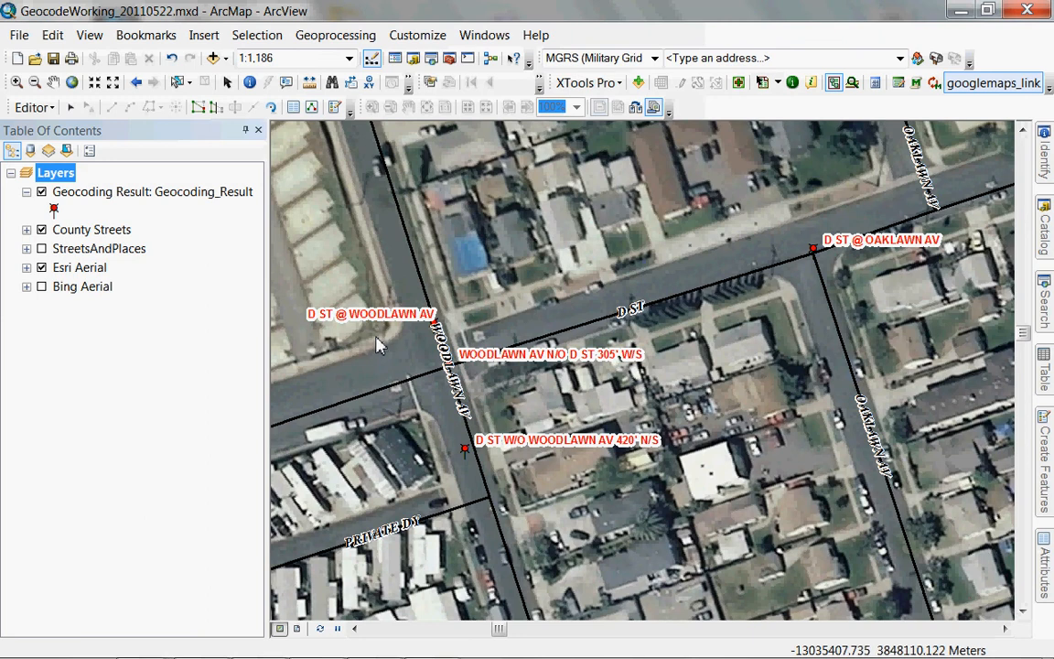
Make Geocoding Result the only selectable layer and drag the D ST @ WOODLAWN AV point to the northwest corner.
{"action": "left_click", "coordinate": [70, 107]}
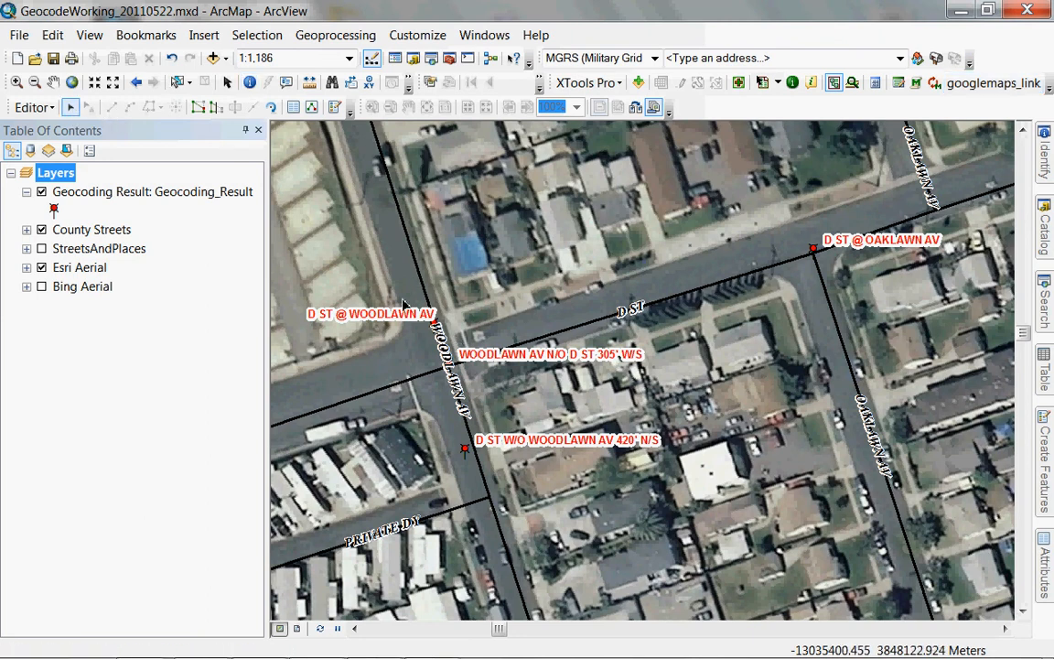
{"action": "left_click", "coordinate": [426, 298]}
{"action": "left_click", "coordinate": [460, 314]}
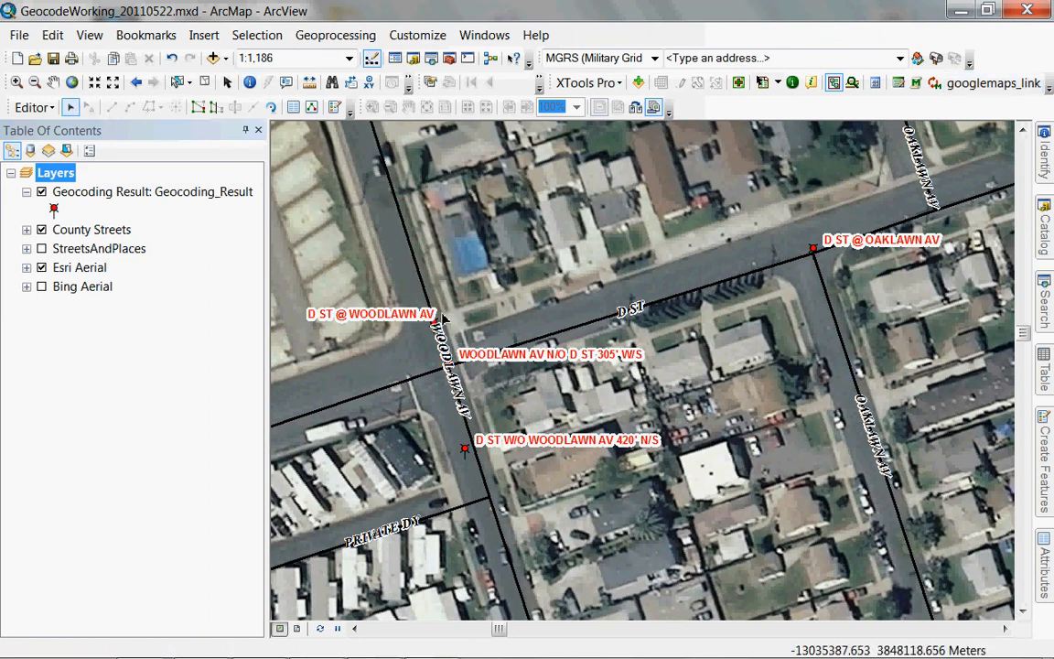
{"action": "right_click", "coordinate": [190, 197]}
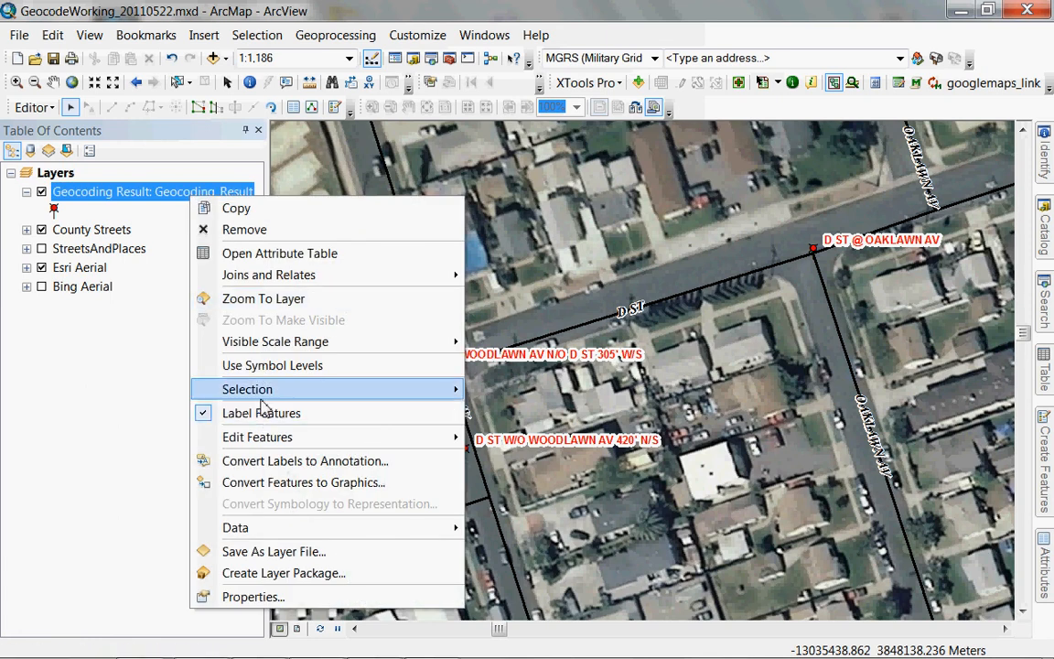
{"action": "mouse_move", "coordinate": [447, 389]}
{"action": "left_click", "coordinate": [536, 503]}
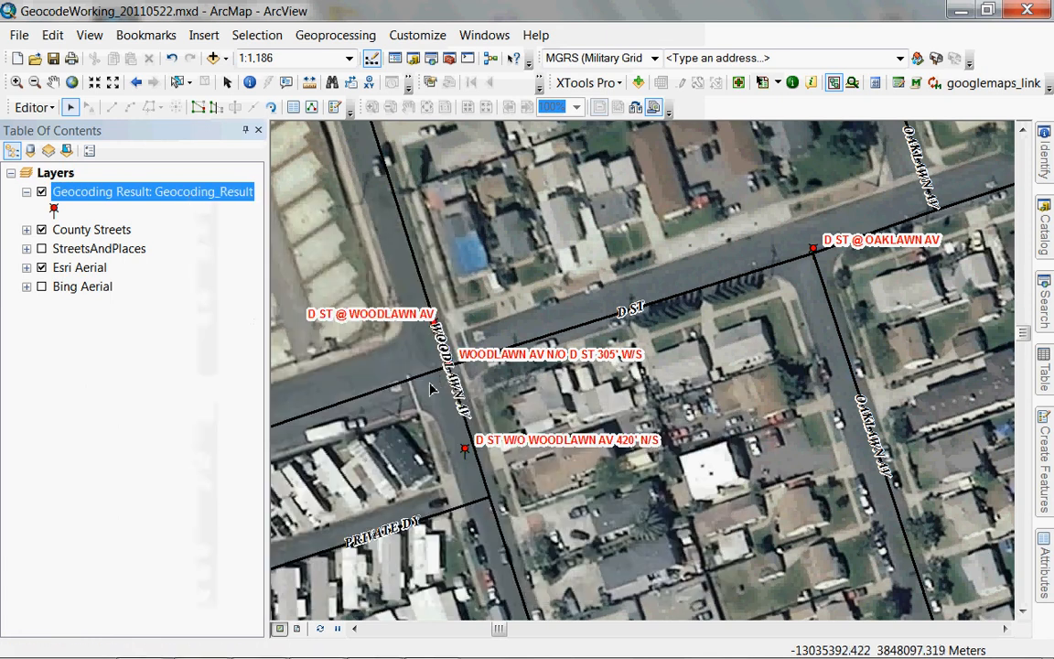
{"action": "left_click", "coordinate": [433, 327]}
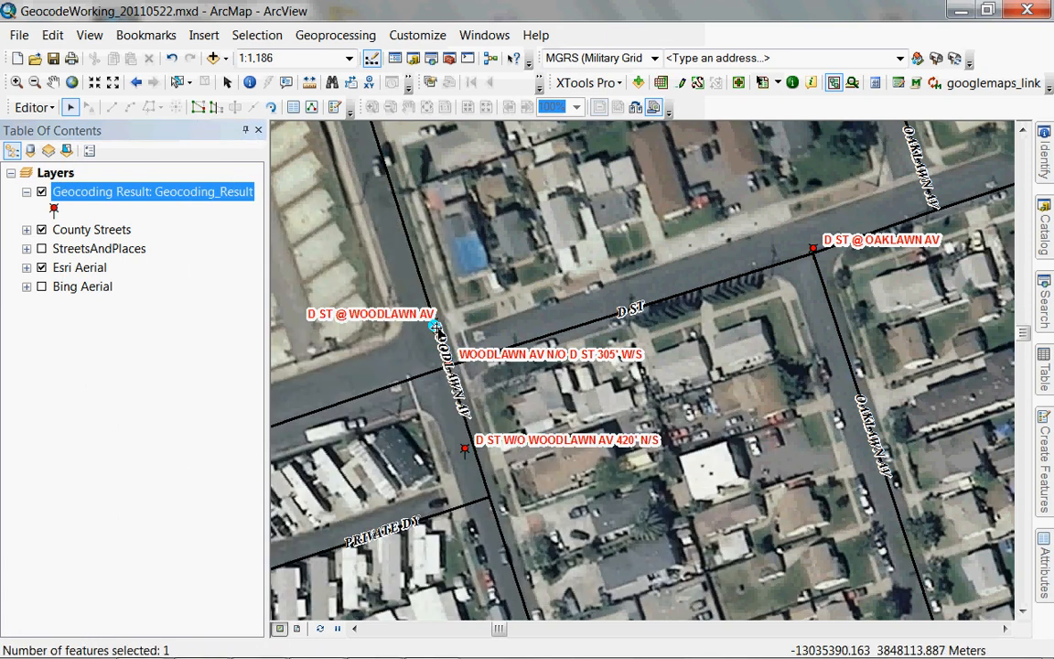
{"action": "left_click_drag", "start_coordinate": [434, 327], "coordinate": [387, 331]}
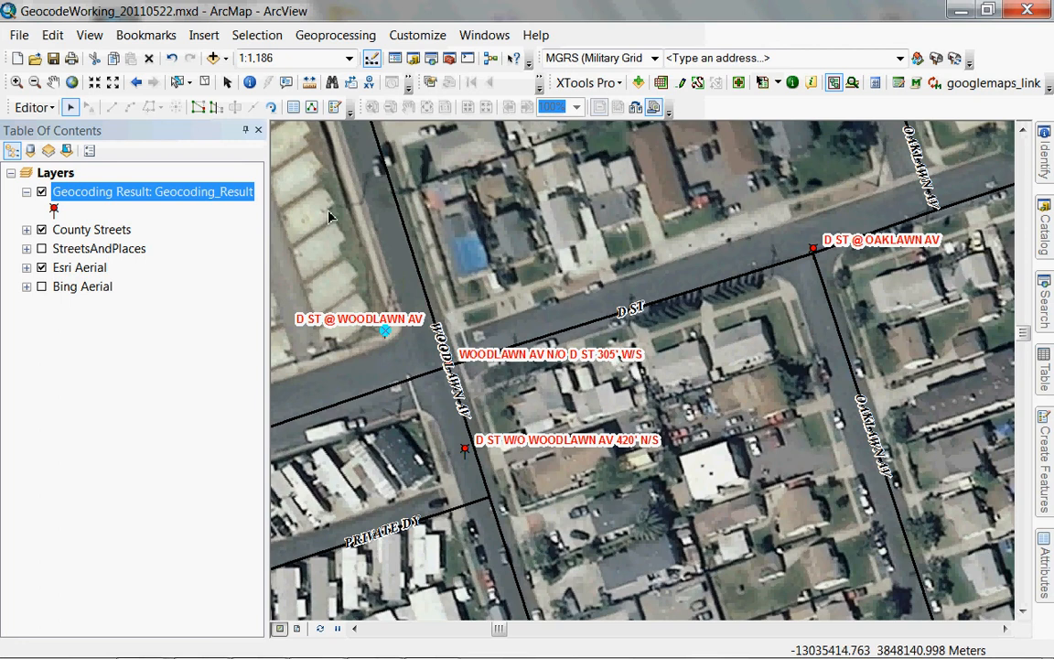
Pan north and measure about 325 feet up Woodlawn Av from the D St intersection.
{"action": "left_click", "coordinate": [54, 81]}
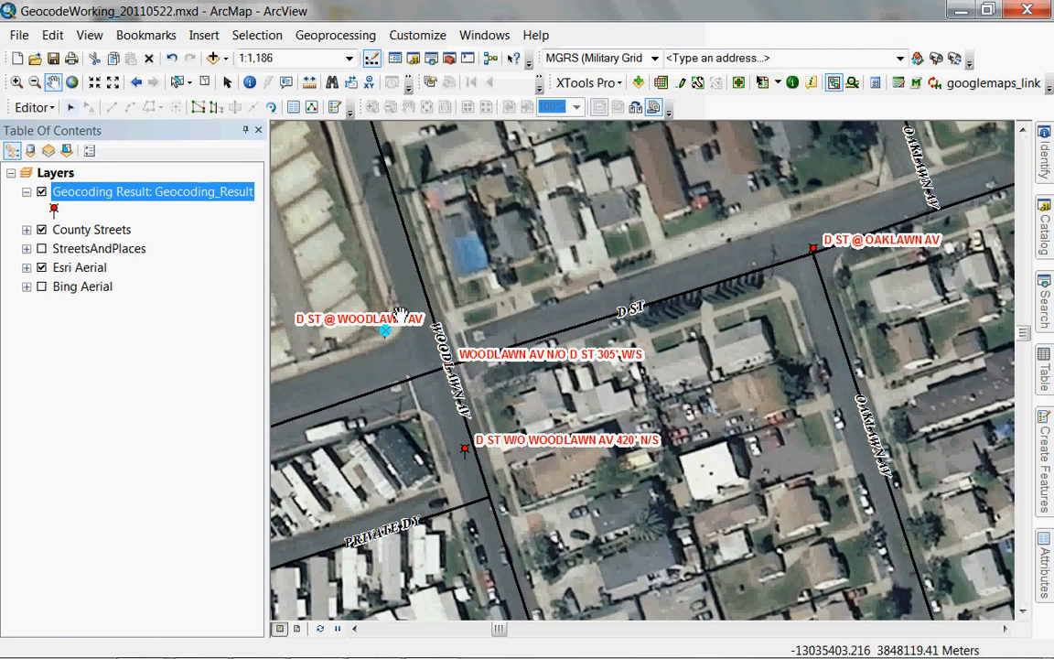
{"action": "left_click_drag", "start_coordinate": [378, 266], "coordinate": [675, 450]}
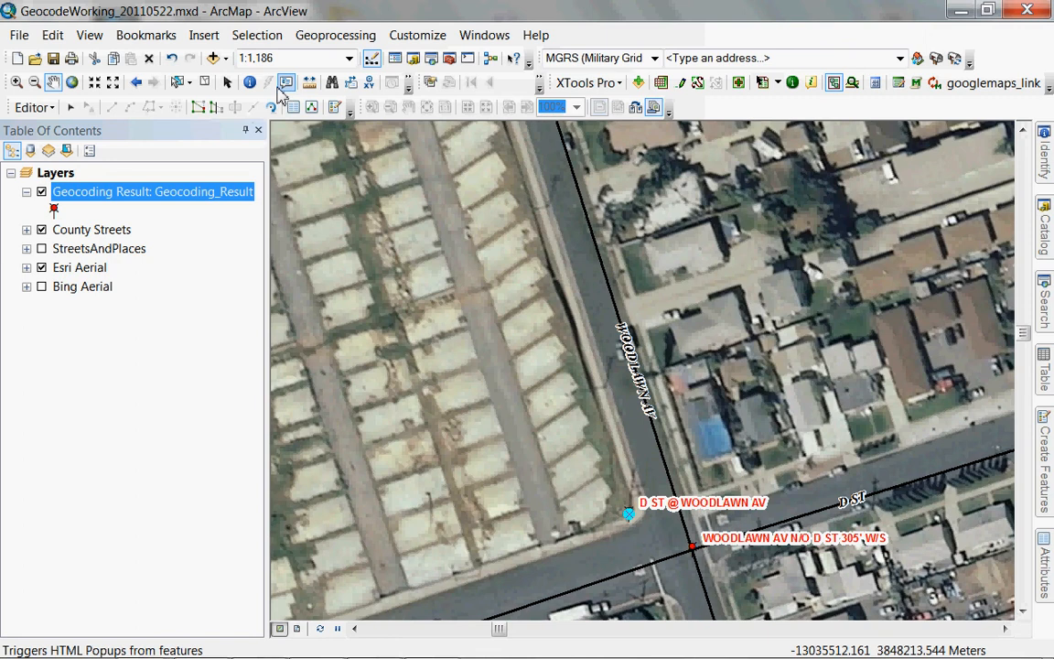
{"action": "left_click", "coordinate": [309, 84]}
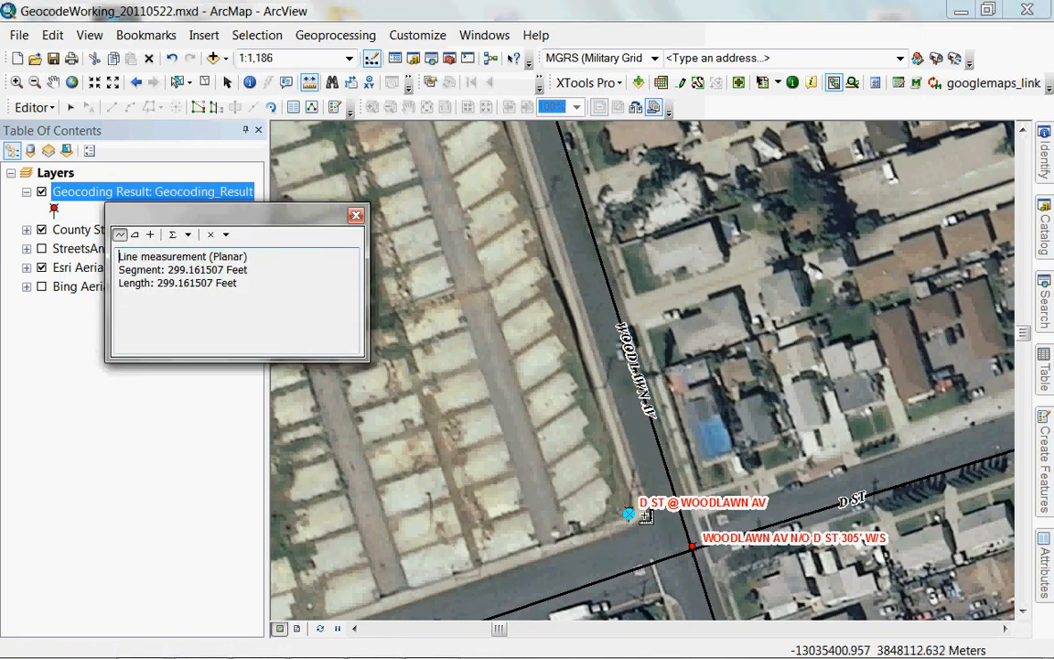
{"action": "left_click", "coordinate": [645, 515]}
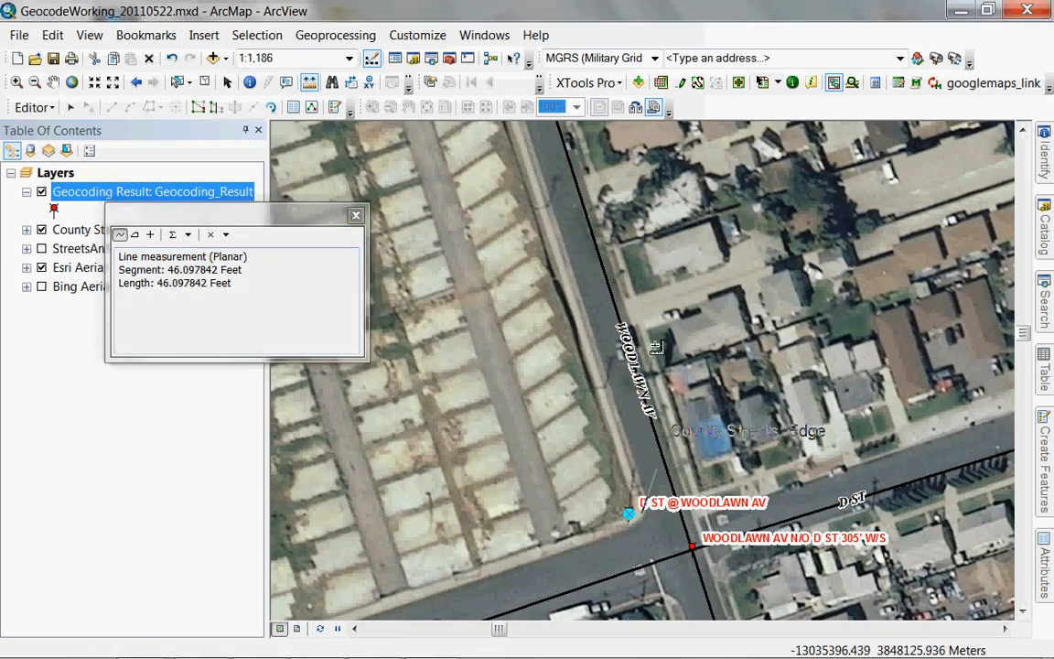
{"action": "double_click", "coordinate": [549, 207]}
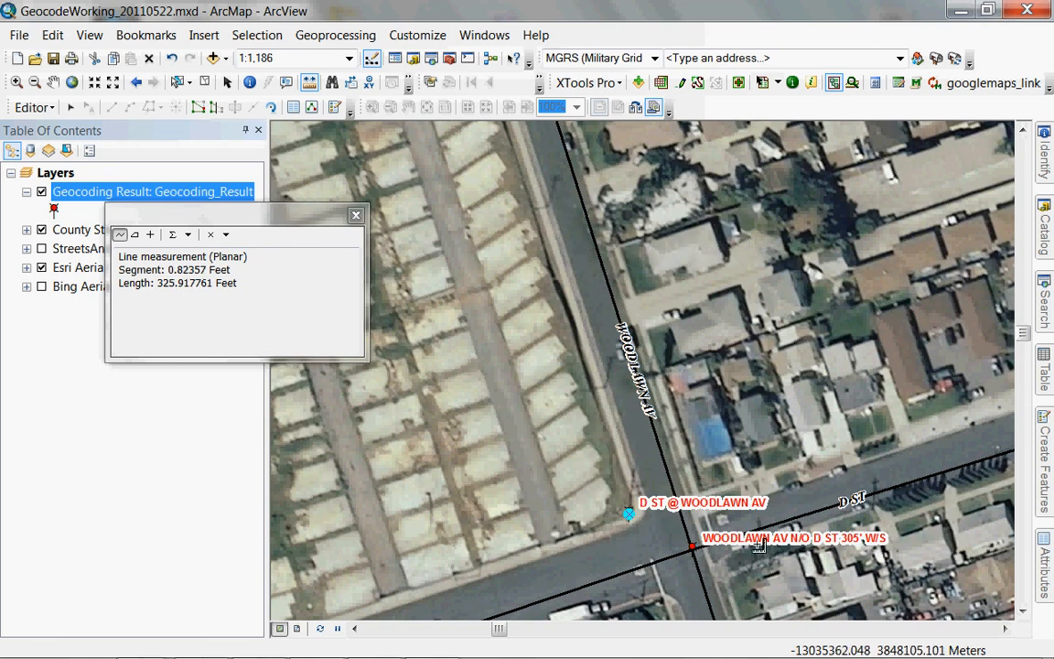
Drag the WOODLAWN AV N/O D ST 305' W/S point about 300 feet north along Woodlawn Av.
{"action": "left_click", "coordinate": [70, 107]}
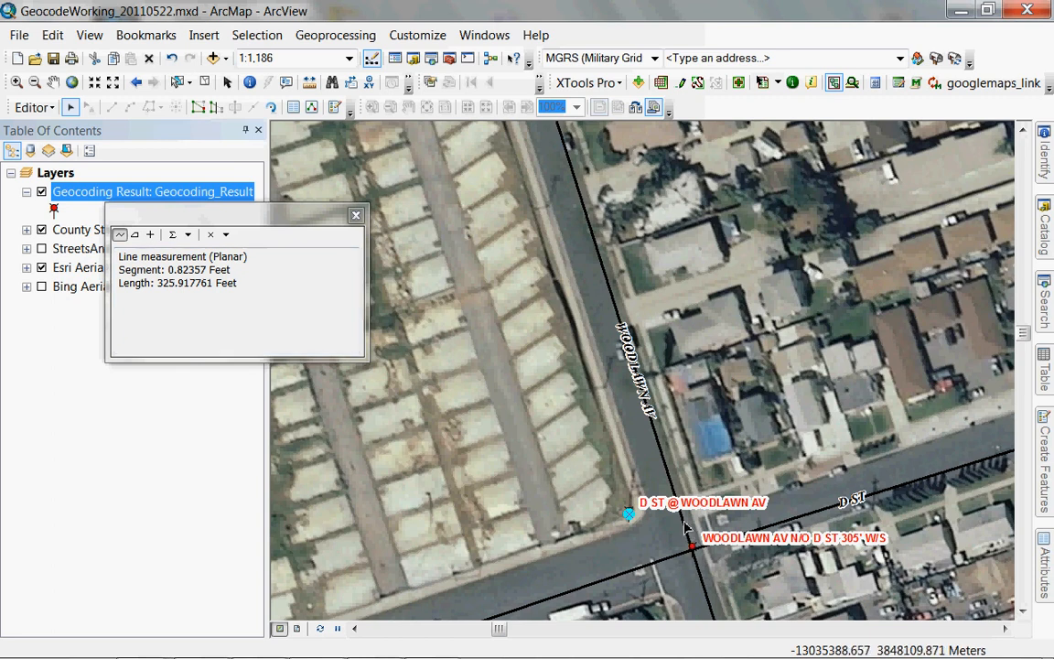
{"action": "left_click", "coordinate": [693, 548]}
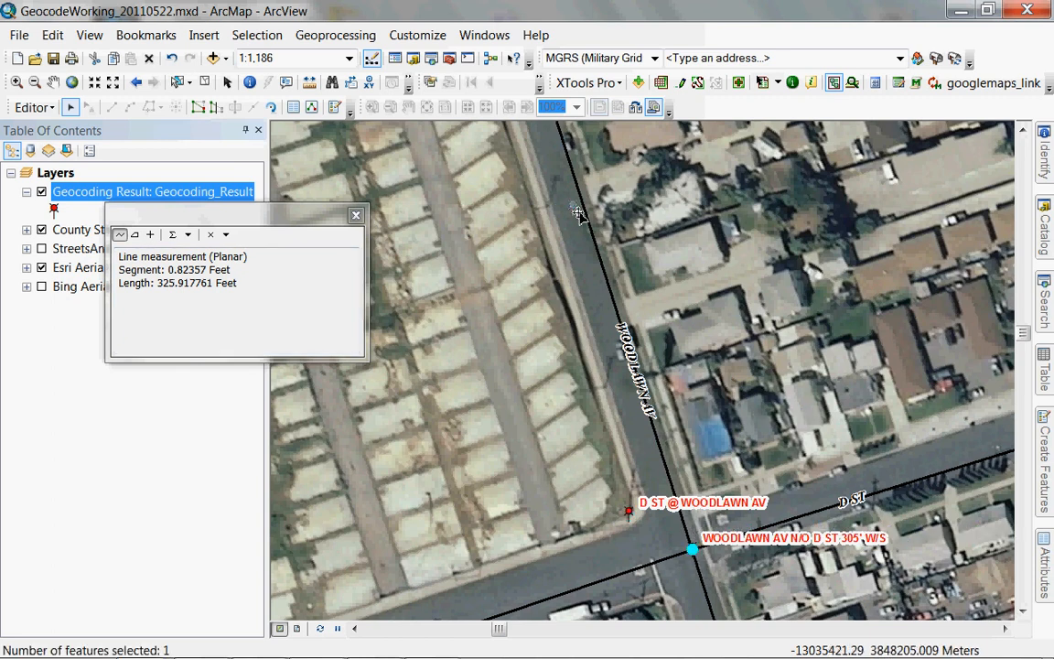
{"action": "left_click_drag", "start_coordinate": [579, 213], "coordinate": [499, 190]}
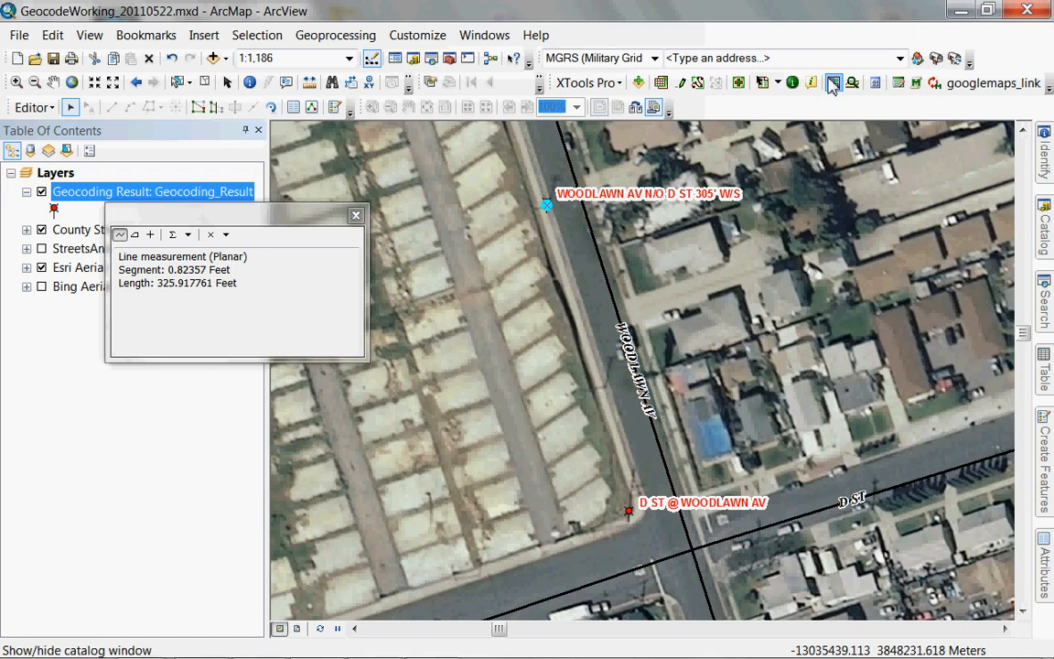
{"action": "left_click", "coordinate": [981, 90]}
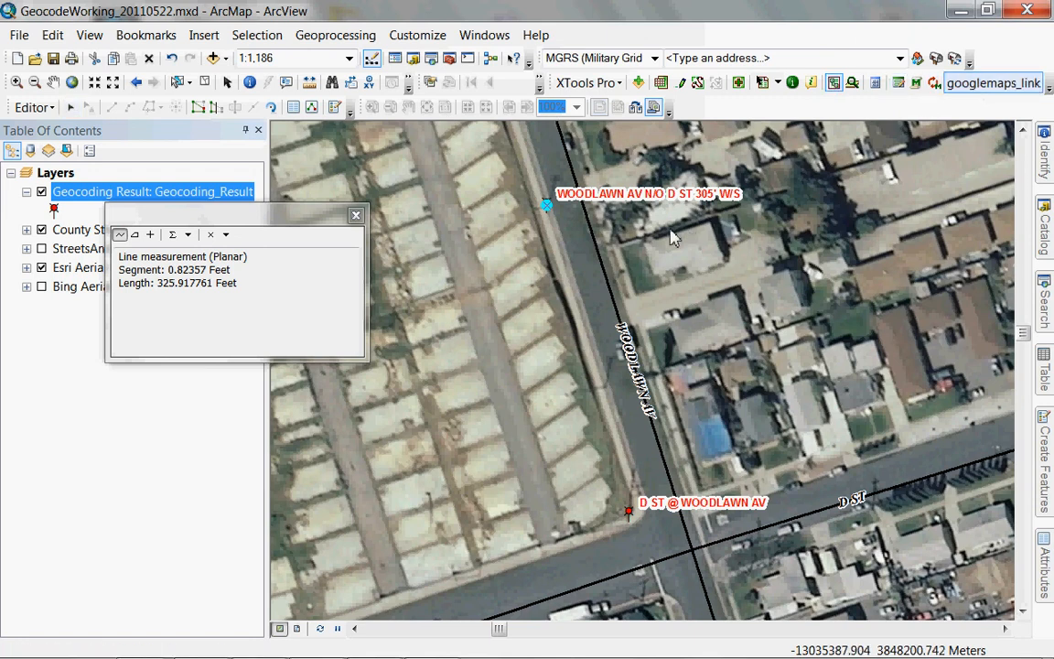
{"action": "left_click", "coordinate": [540, 213]}
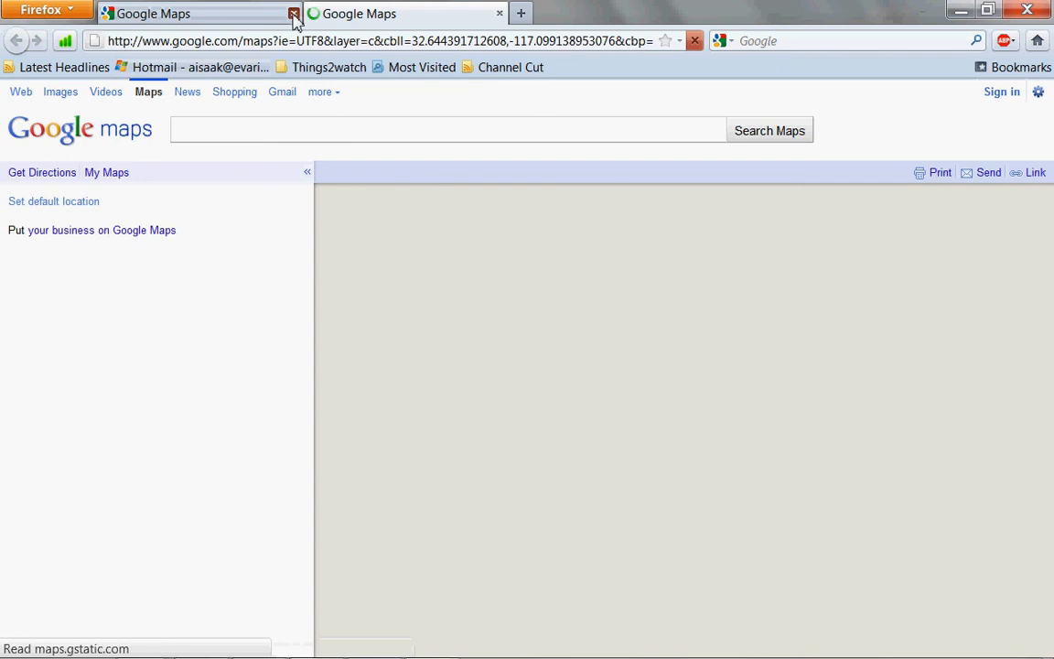
{"action": "left_click", "coordinate": [293, 14]}
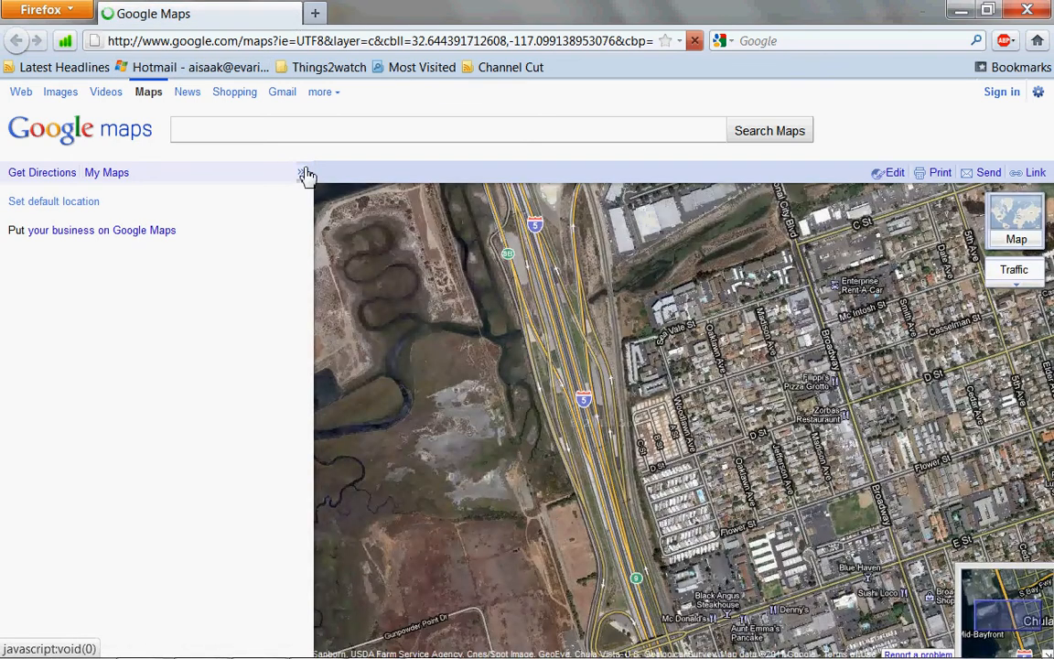
{"action": "left_click", "coordinate": [309, 175]}
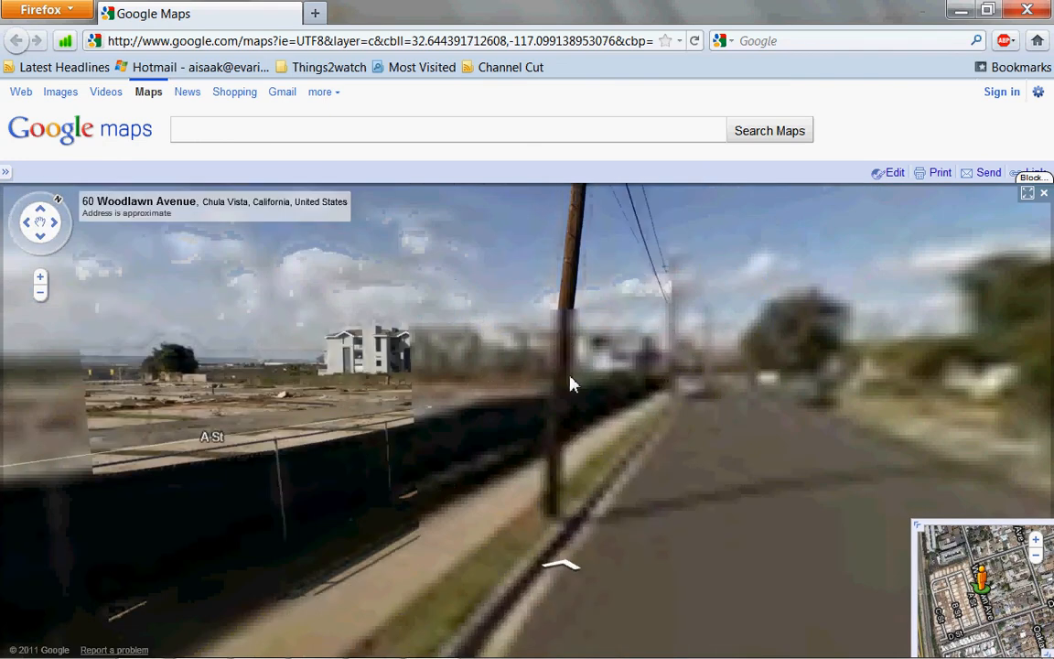
{"action": "left_click_drag", "start_coordinate": [587, 329], "coordinate": [567, 550]}
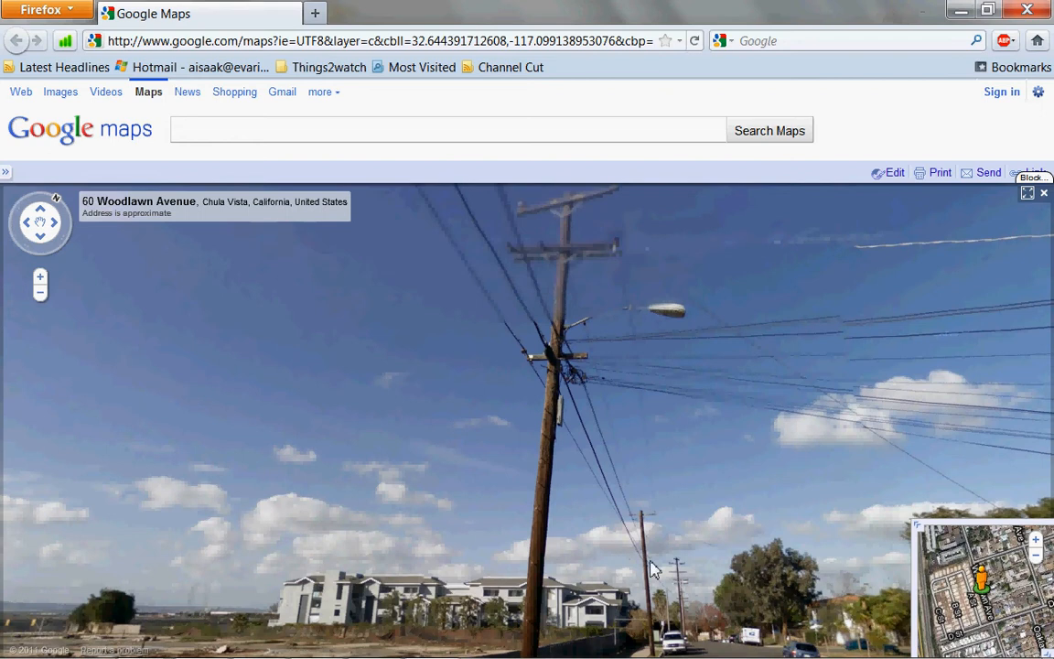
{"action": "left_click_drag", "start_coordinate": [587, 587], "coordinate": [765, 536]}
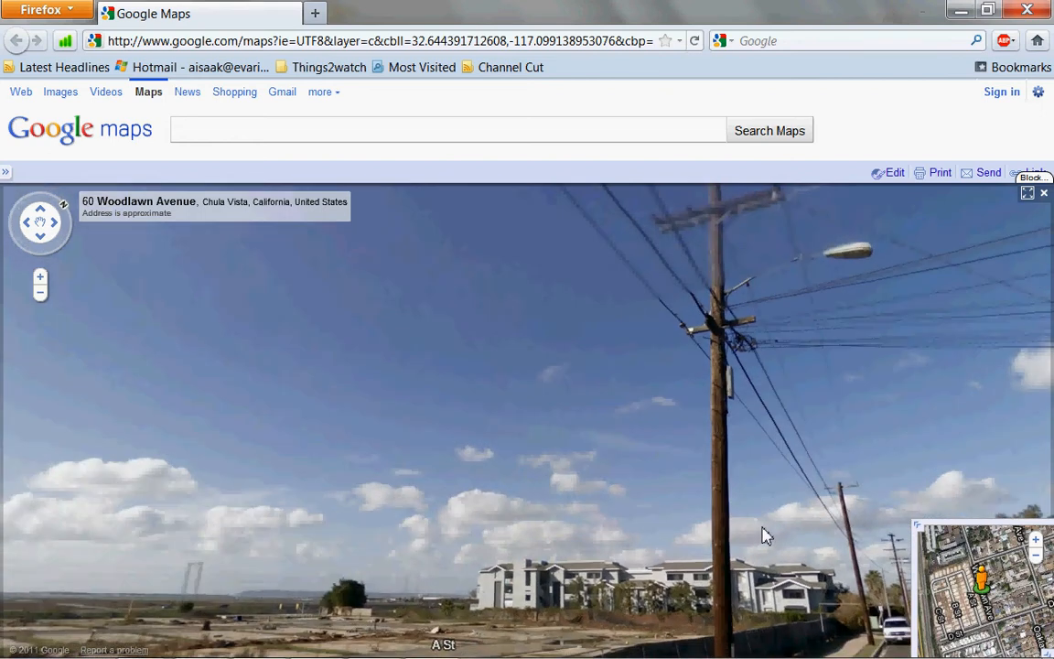
{"action": "left_click", "coordinate": [1027, 9]}
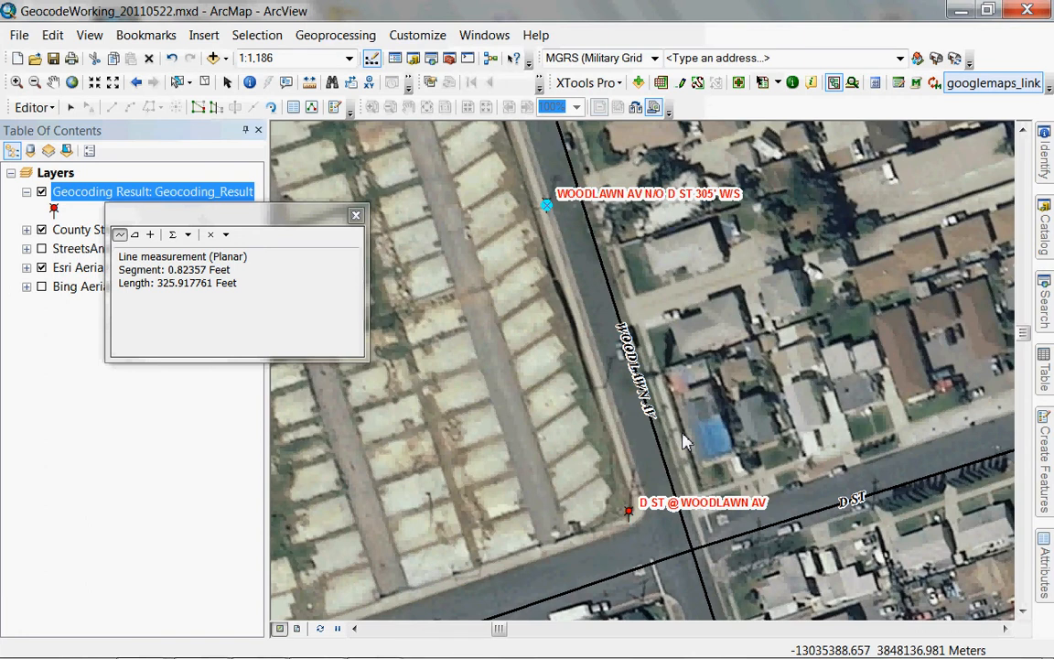
Stop editing, close the Measure window, and open Review/Rematch Addresses for Geocoding_Result.
{"action": "left_click", "coordinate": [37, 107]}
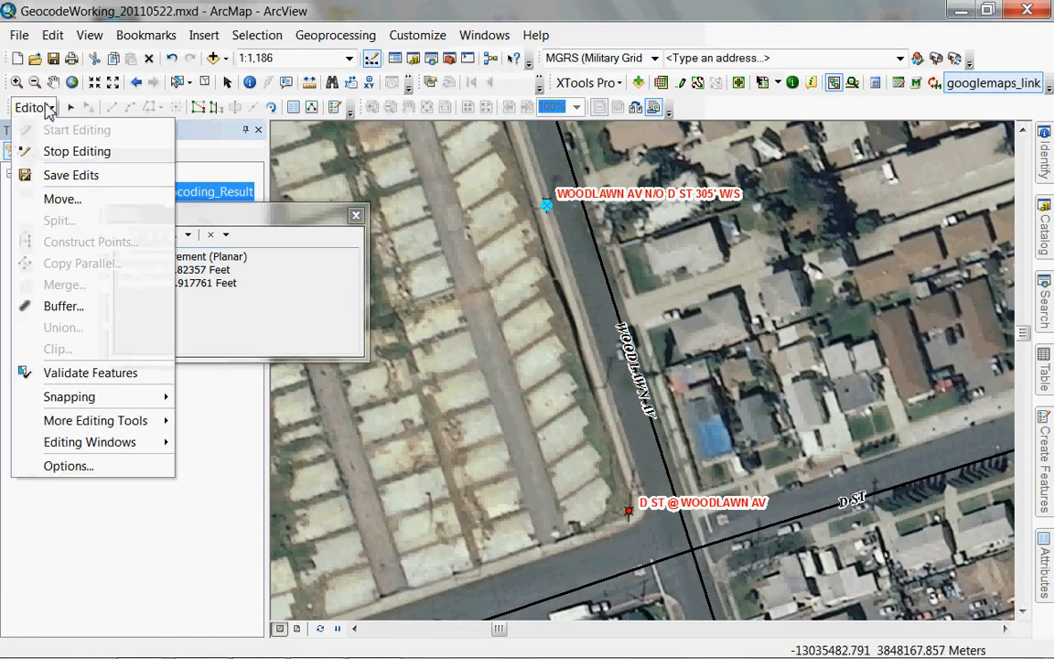
{"action": "left_click", "coordinate": [45, 151]}
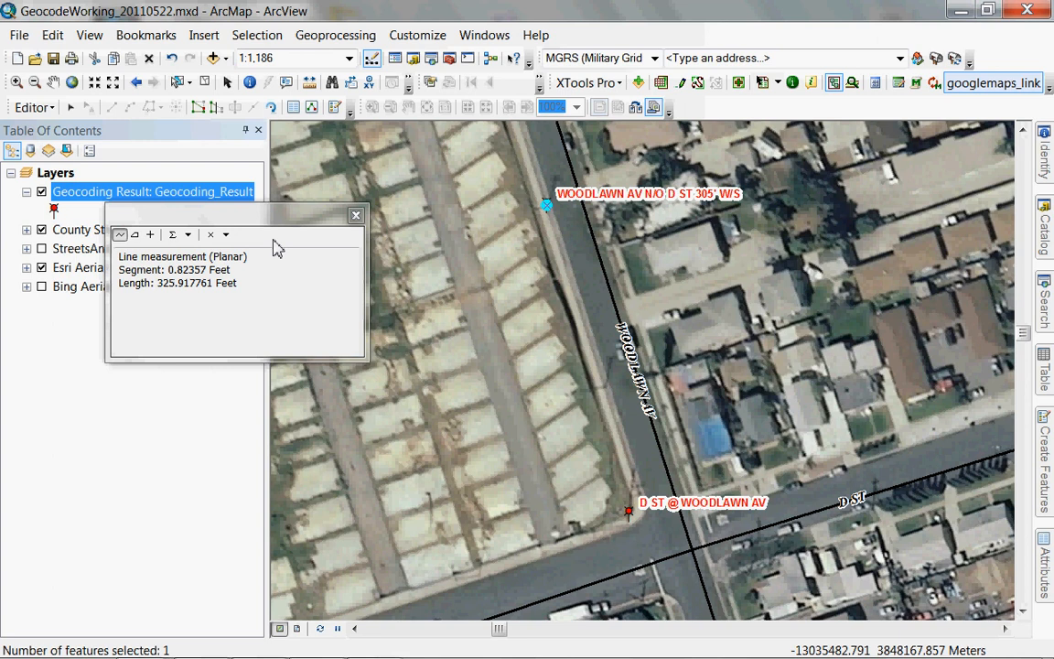
{"action": "left_click", "coordinate": [356, 216]}
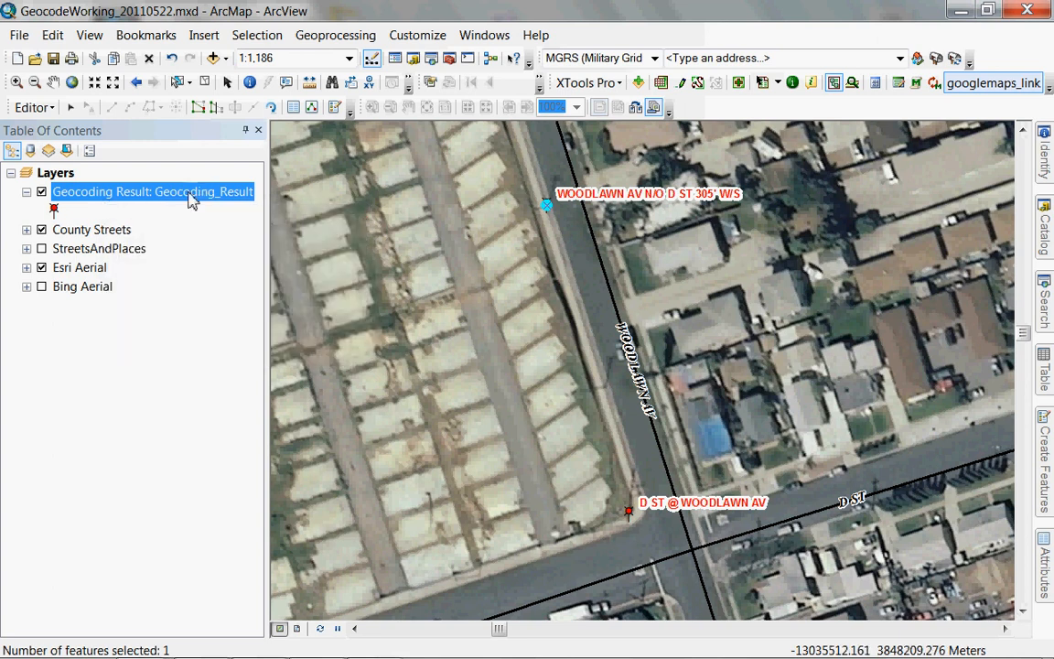
{"action": "right_click", "coordinate": [191, 201]}
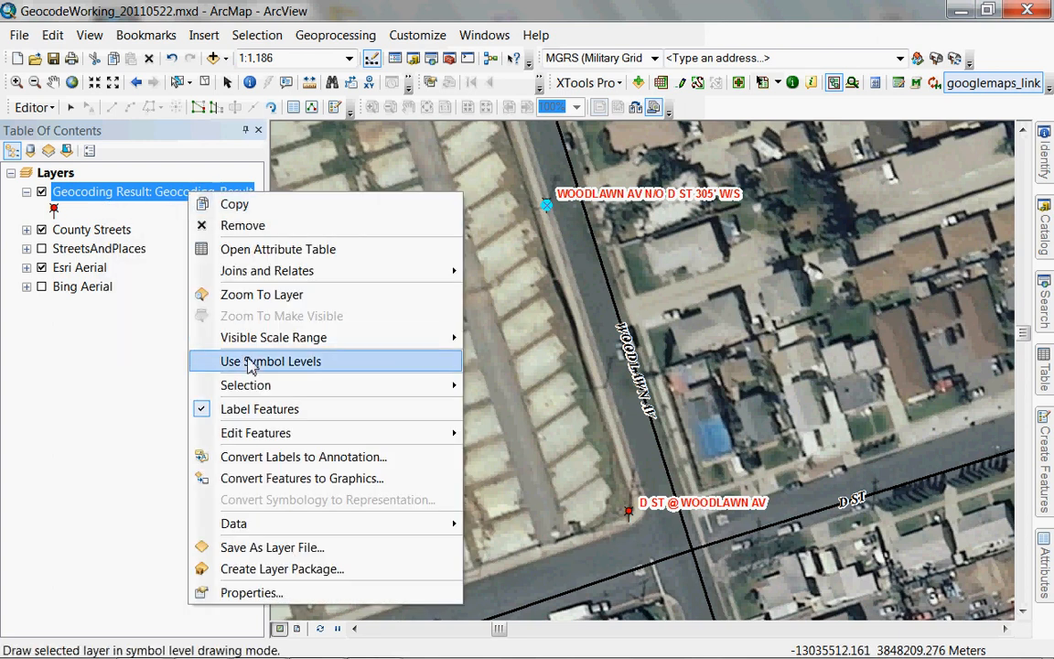
{"action": "mouse_move", "coordinate": [275, 523]}
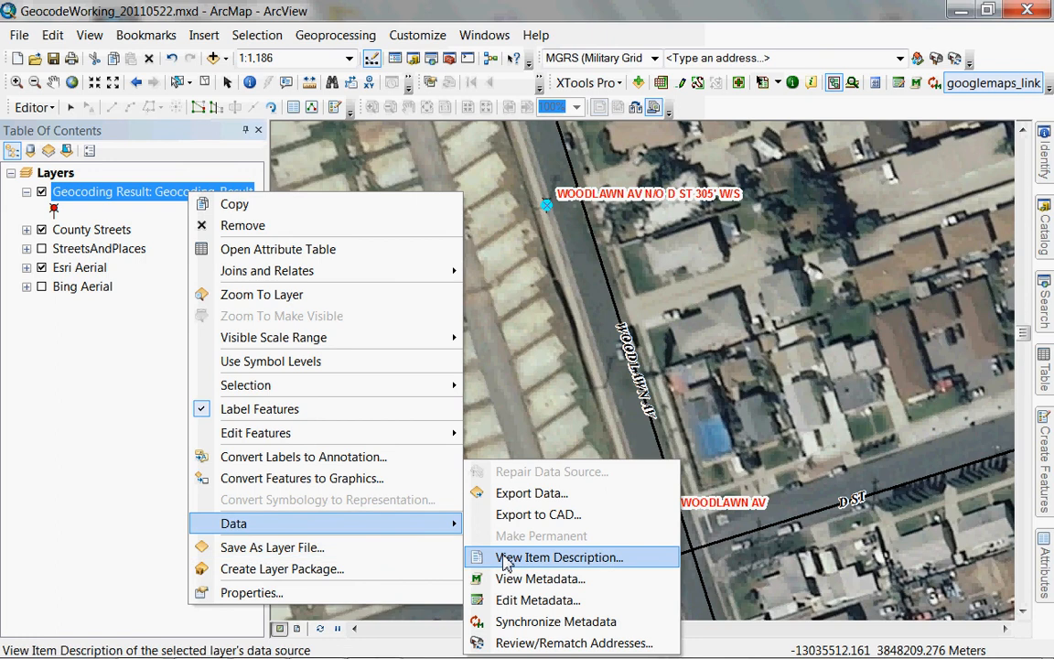
{"action": "left_click", "coordinate": [541, 642]}
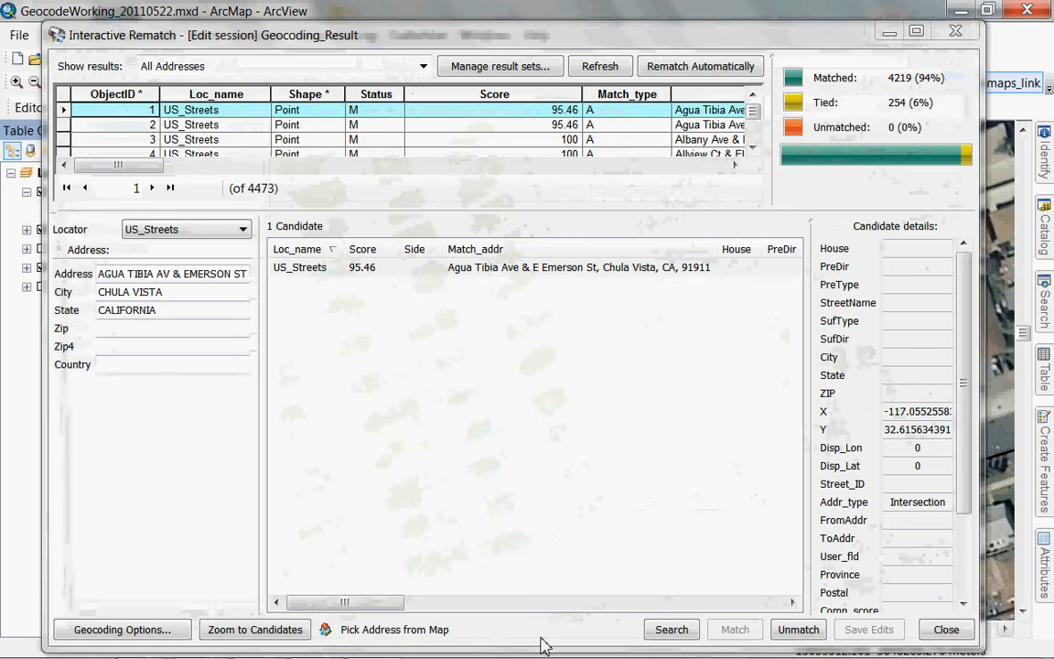
Scroll the rematch results table and select record 10, ALPINE AV & MINOT AV & F ST.
{"action": "left_click", "coordinate": [735, 167]}
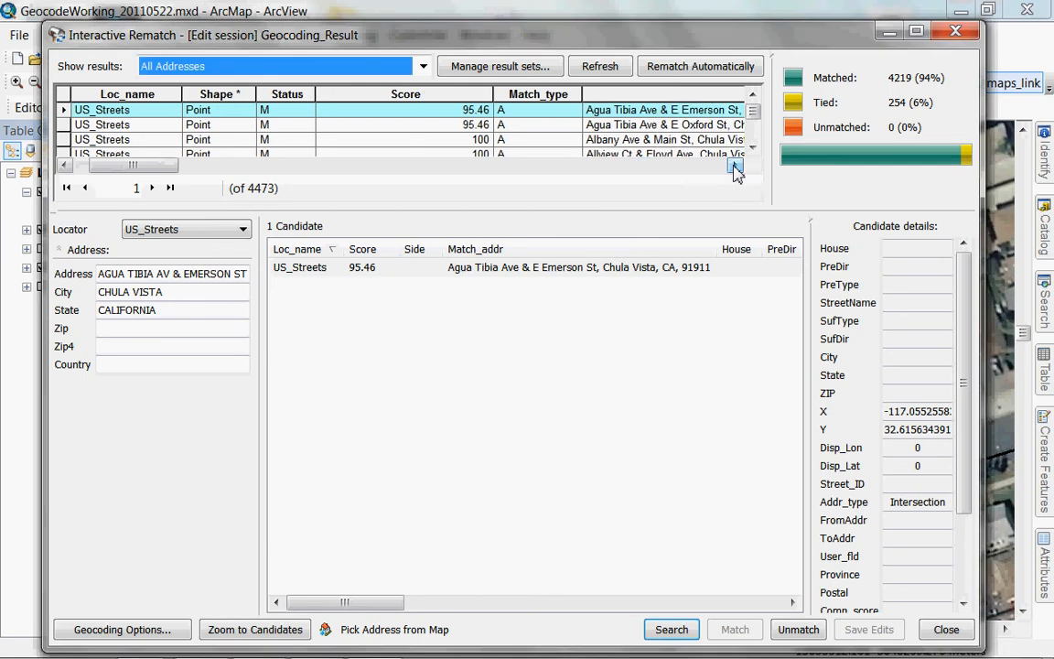
{"action": "left_click", "coordinate": [735, 167]}
{"action": "left_click", "coordinate": [735, 166]}
{"action": "left_click", "coordinate": [735, 166]}
{"action": "left_click", "coordinate": [735, 167]}
{"action": "left_click", "coordinate": [735, 167]}
{"action": "left_click", "coordinate": [735, 166]}
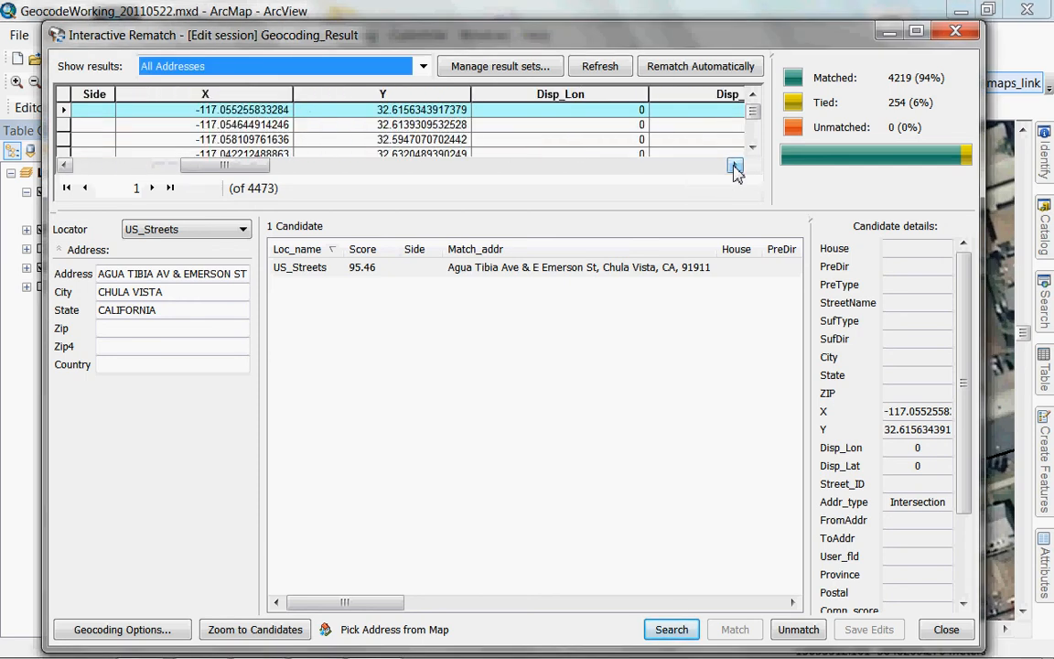
{"action": "left_click", "coordinate": [735, 166]}
{"action": "left_click_drag", "start_coordinate": [277, 166], "coordinate": [157, 163]}
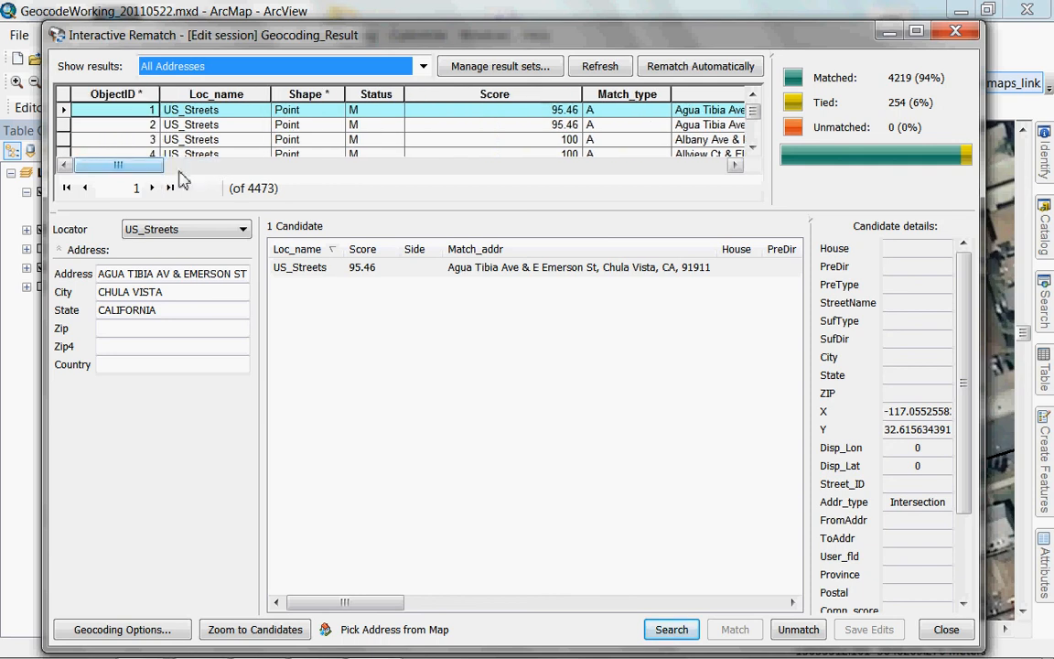
{"action": "left_click", "coordinate": [752, 148]}
{"action": "left_click", "coordinate": [752, 148]}
{"action": "left_click", "coordinate": [752, 147]}
{"action": "left_click", "coordinate": [752, 147]}
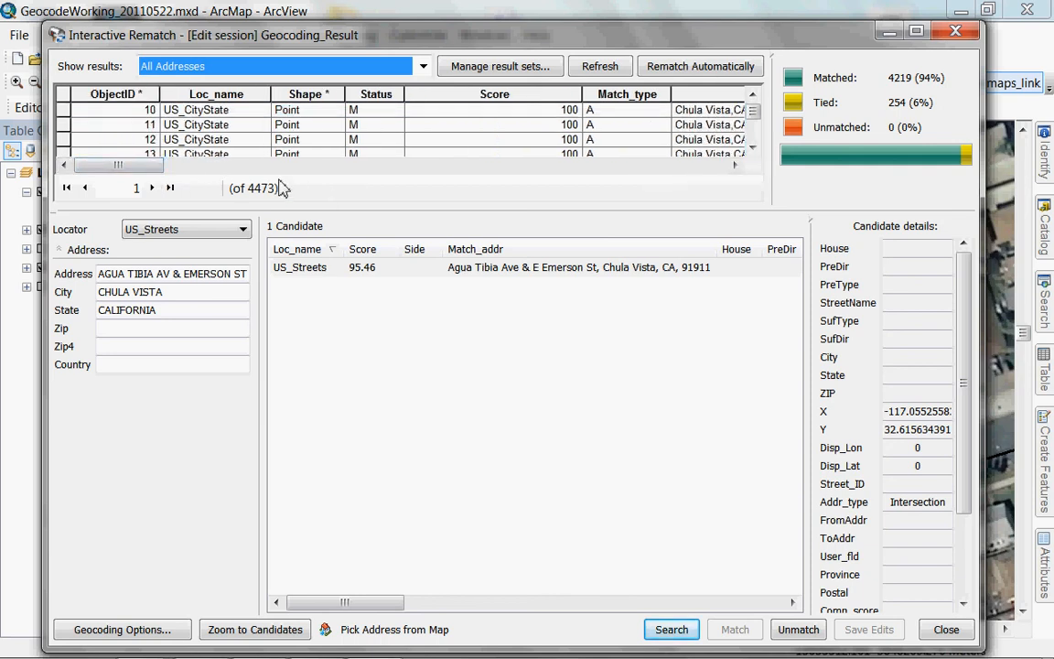
{"action": "left_click", "coordinate": [64, 110]}
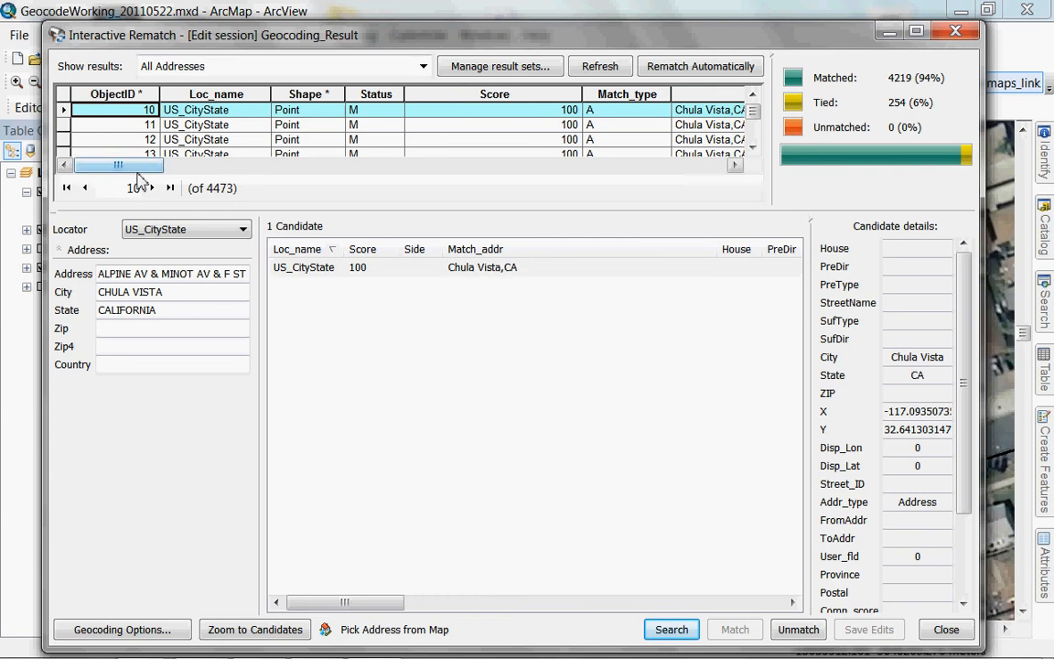
Scroll back to the Status columns and highlight '& F ST' in the Address field.
{"action": "left_click_drag", "start_coordinate": [128, 169], "coordinate": [581, 222]}
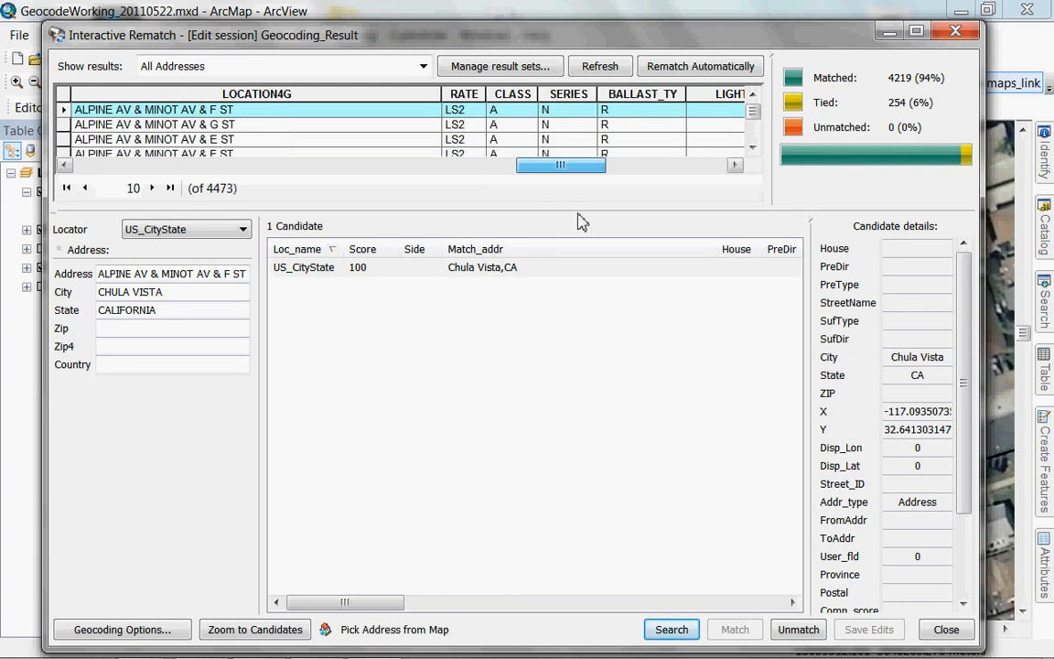
{"action": "left_click_drag", "start_coordinate": [581, 222], "coordinate": [547, 222]}
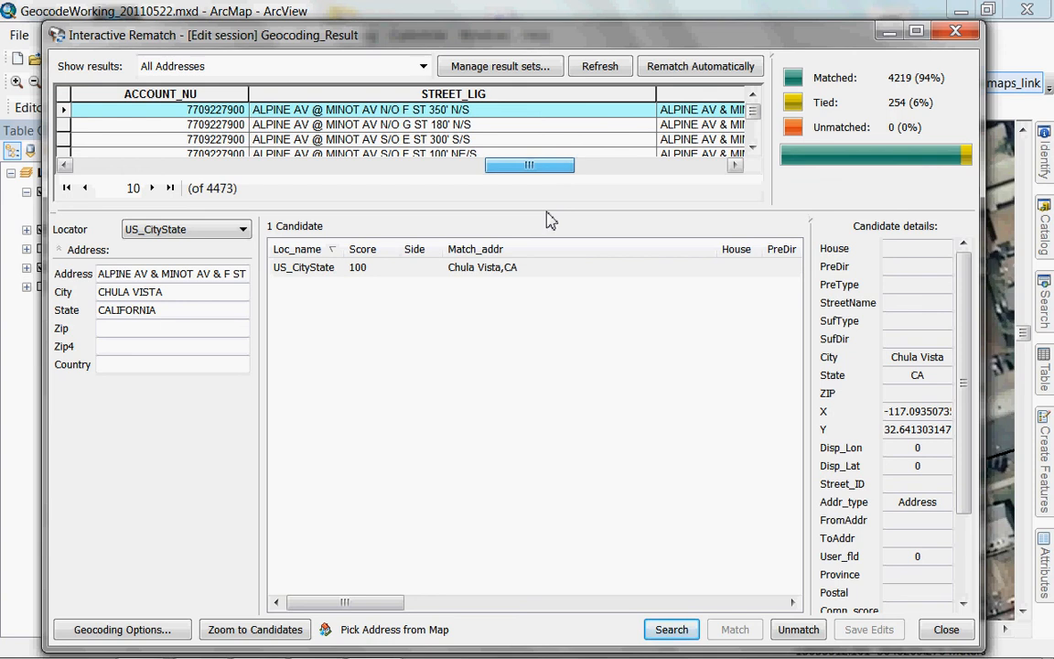
{"action": "left_click_drag", "start_coordinate": [547, 222], "coordinate": [183, 201]}
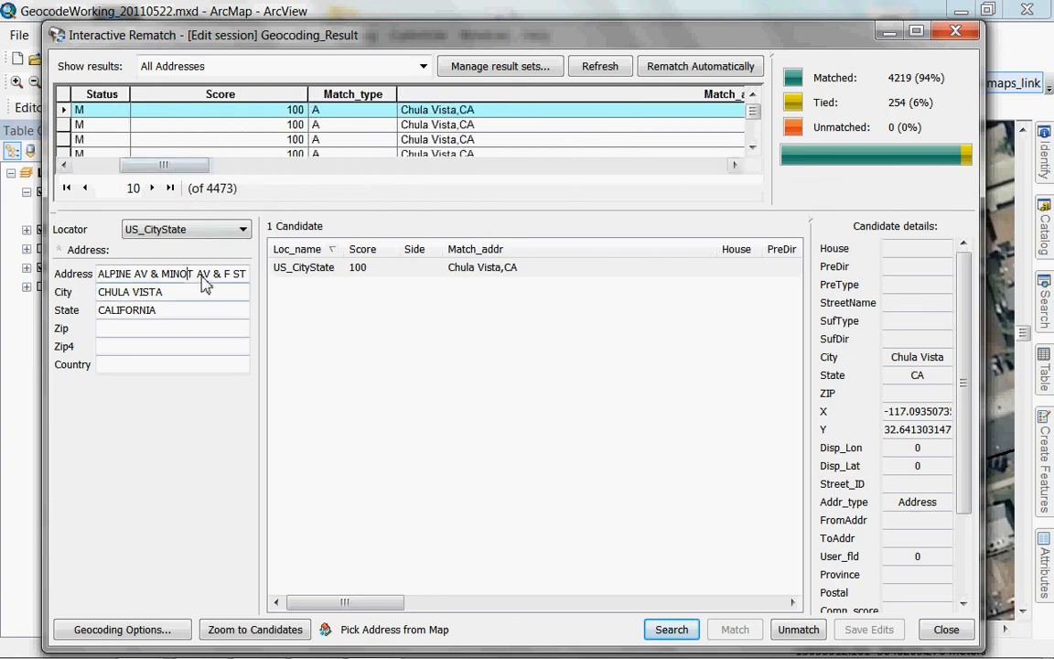
{"action": "left_click_drag", "start_coordinate": [212, 274], "coordinate": [251, 273]}
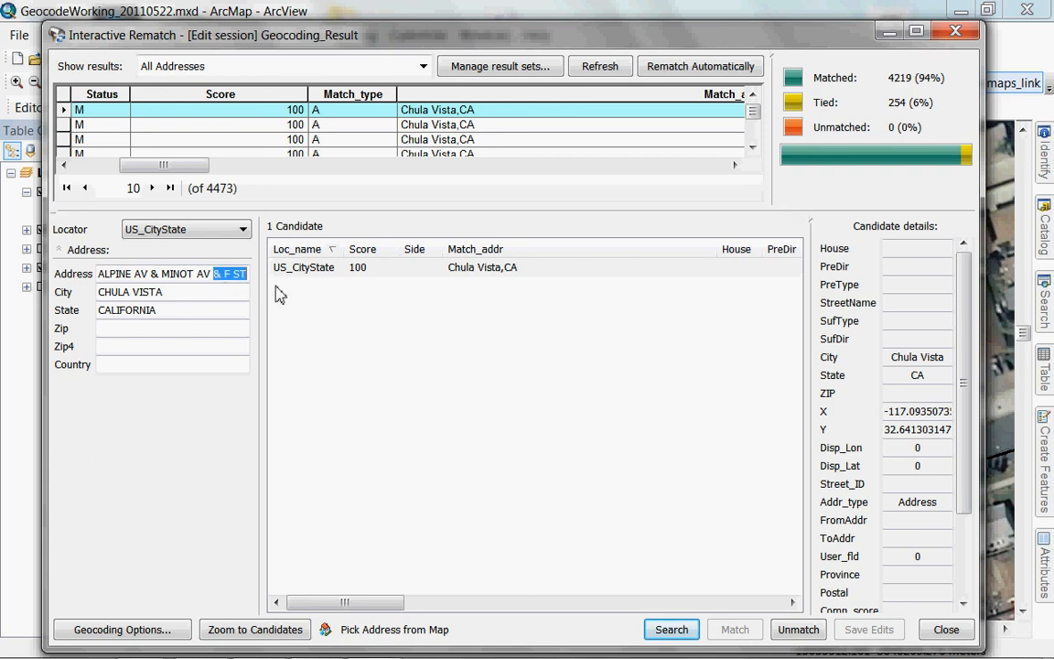
Delete '& F ST' from the address and search all locators for candidates.
{"action": "key", "text": "Delete"}
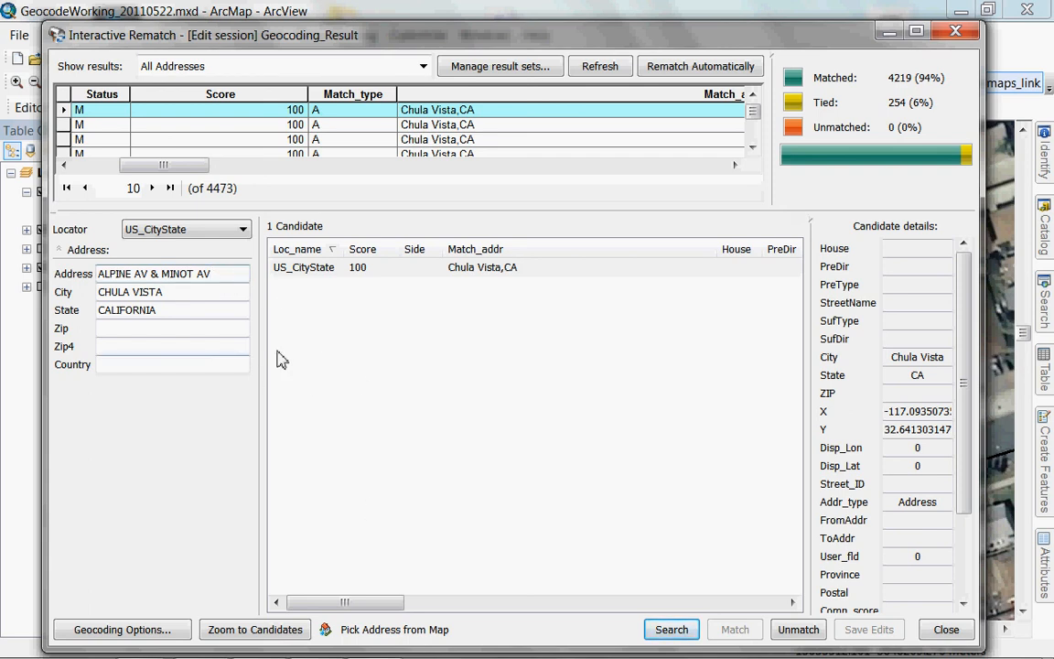
{"action": "left_click", "coordinate": [243, 230]}
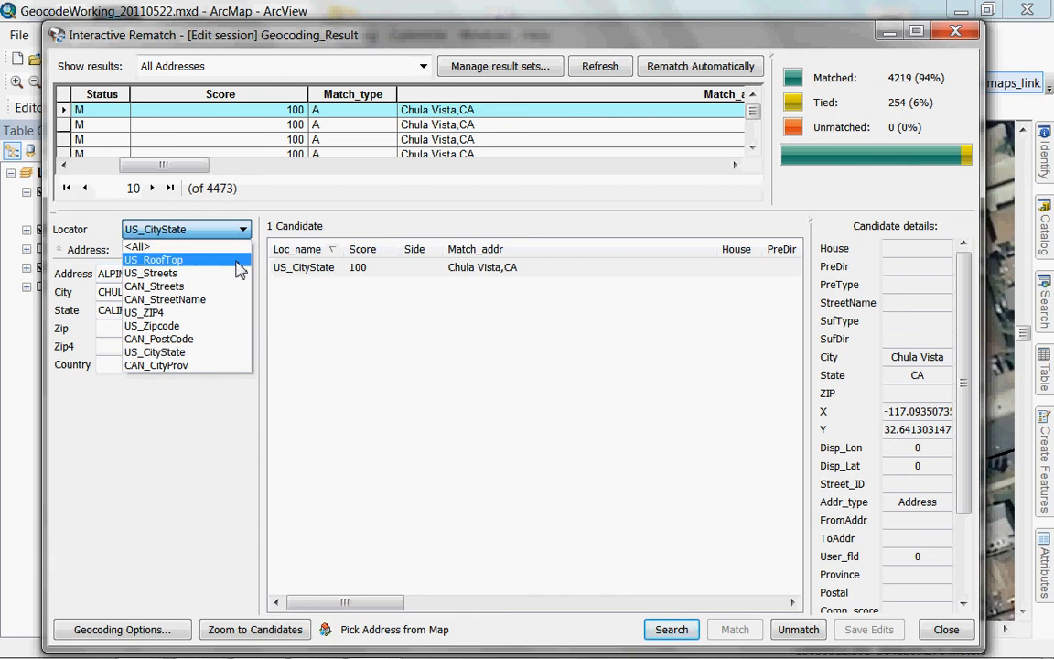
{"action": "left_click", "coordinate": [224, 246]}
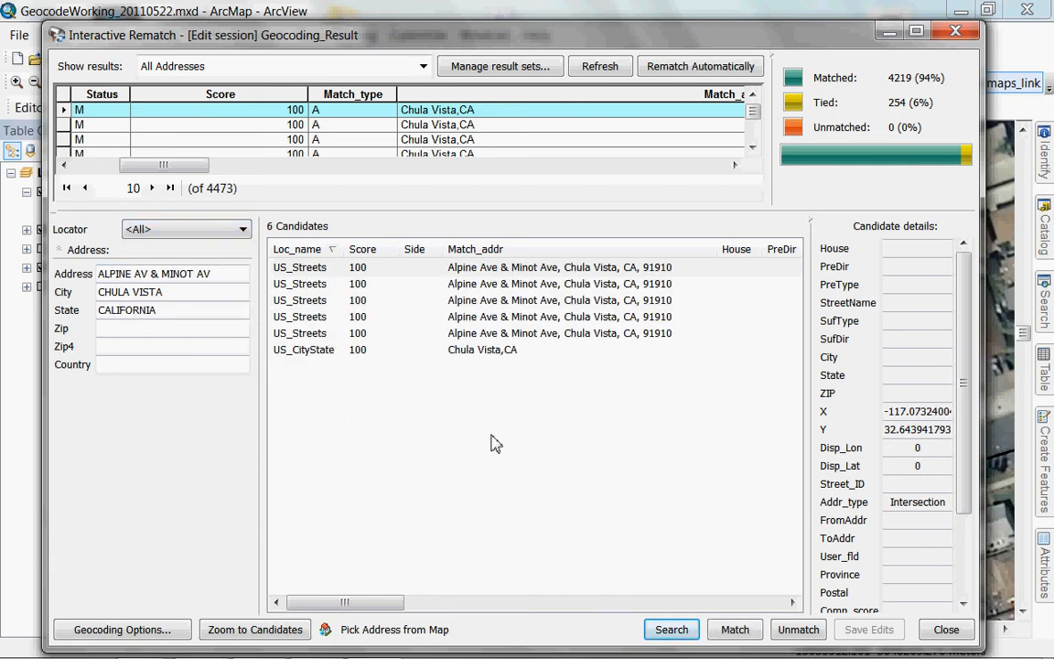
Match record 10 to the Alpine Ave & Minot Ave, 91910 candidate, zoom to it, and minimize the rematch window.
{"action": "left_click", "coordinate": [522, 268]}
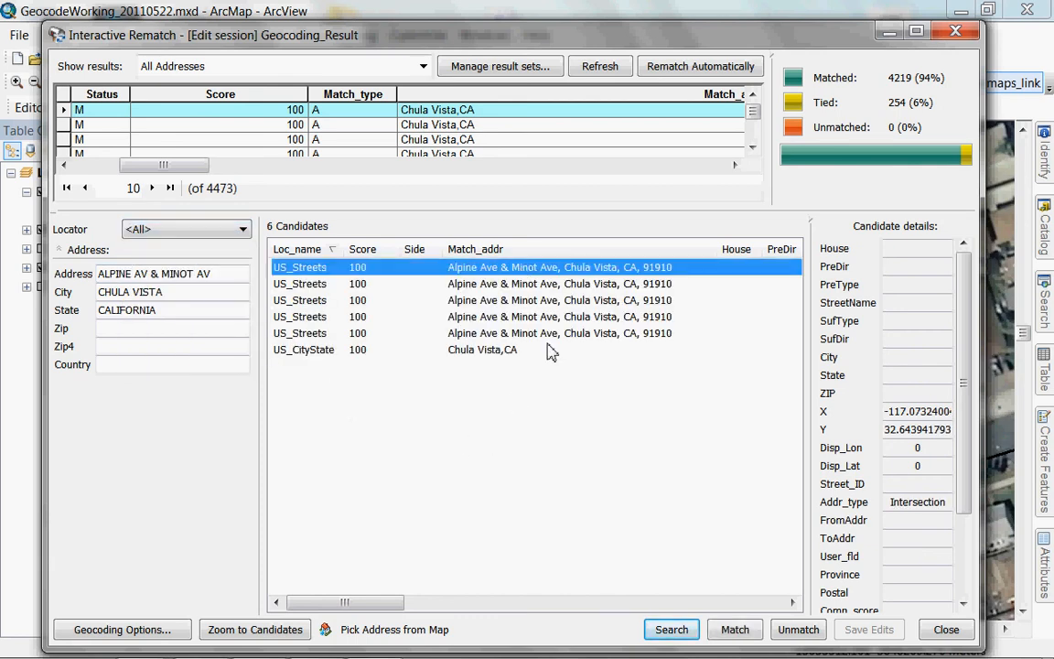
{"action": "right_click", "coordinate": [533, 274]}
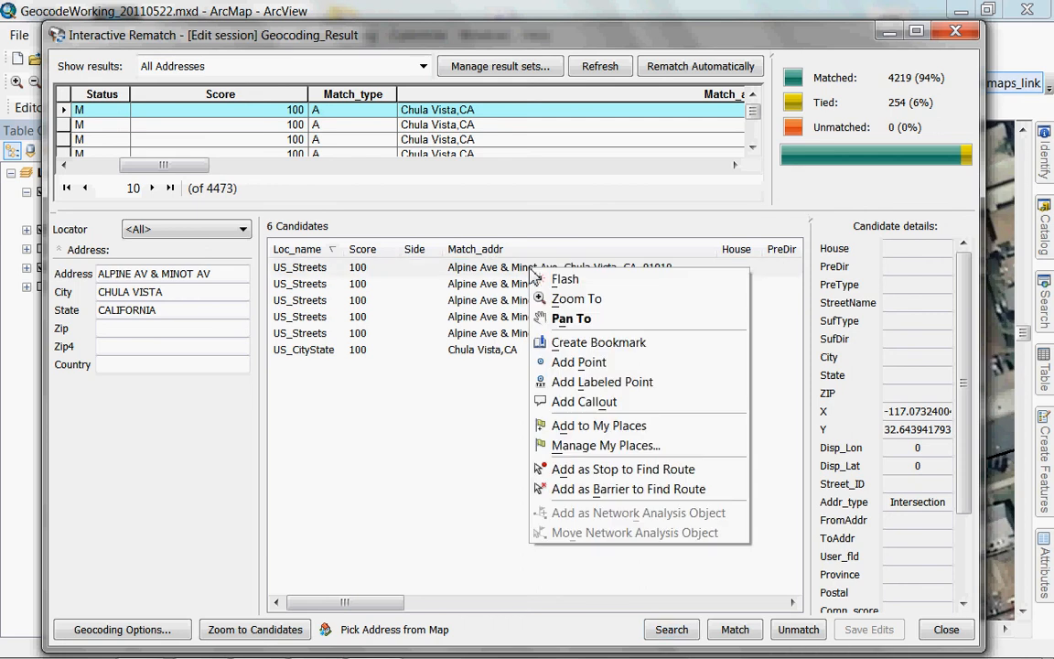
{"action": "left_click", "coordinate": [507, 432]}
{"action": "left_click", "coordinate": [547, 272]}
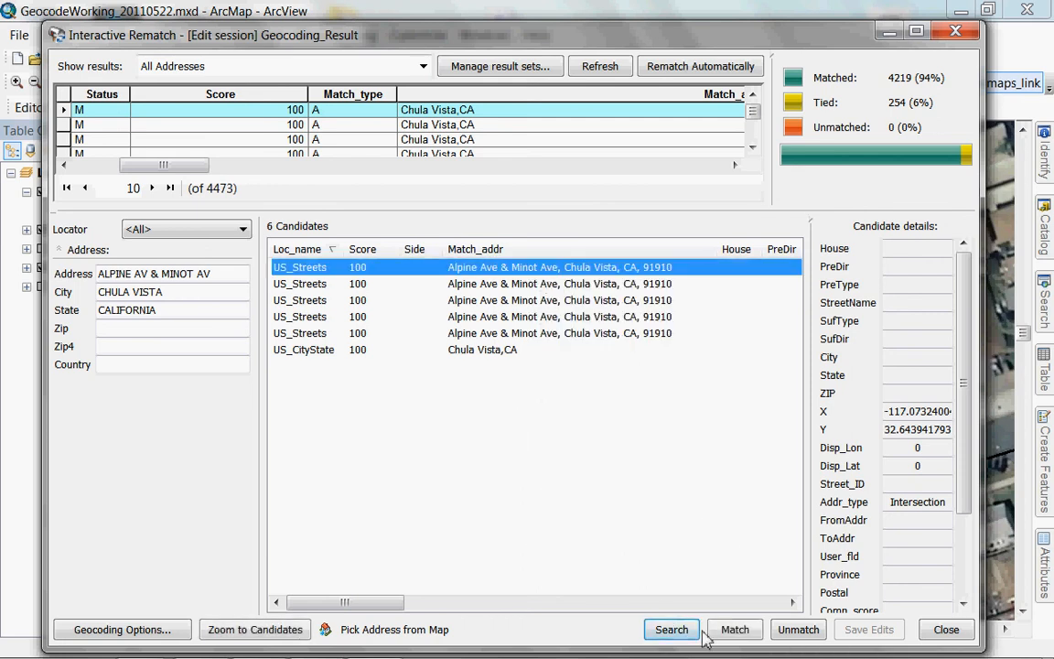
{"action": "left_click", "coordinate": [735, 629]}
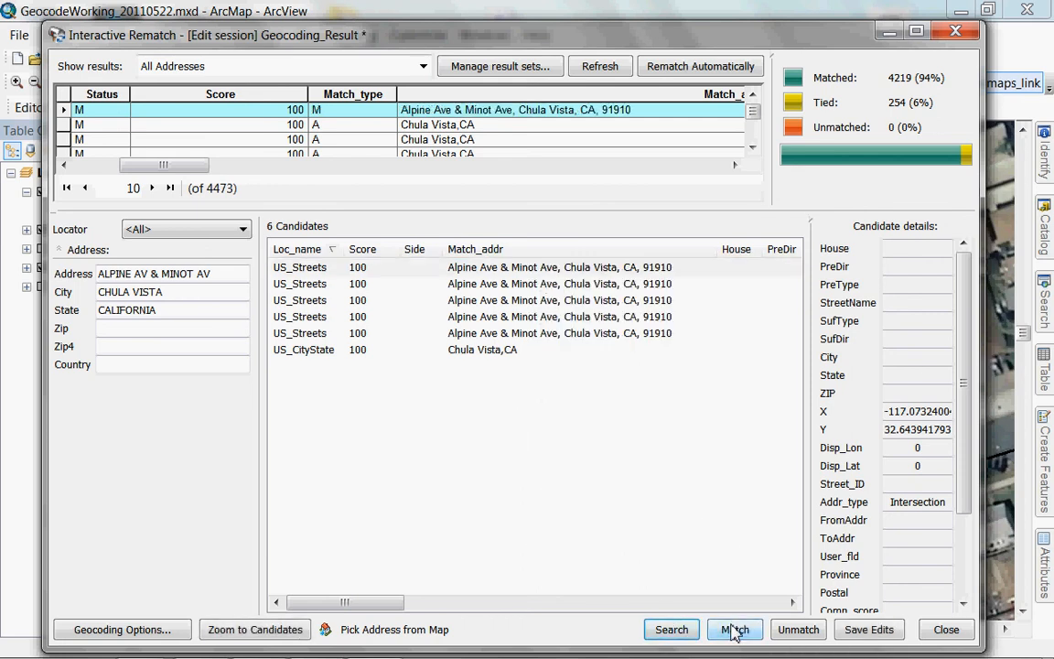
{"action": "right_click", "coordinate": [573, 280]}
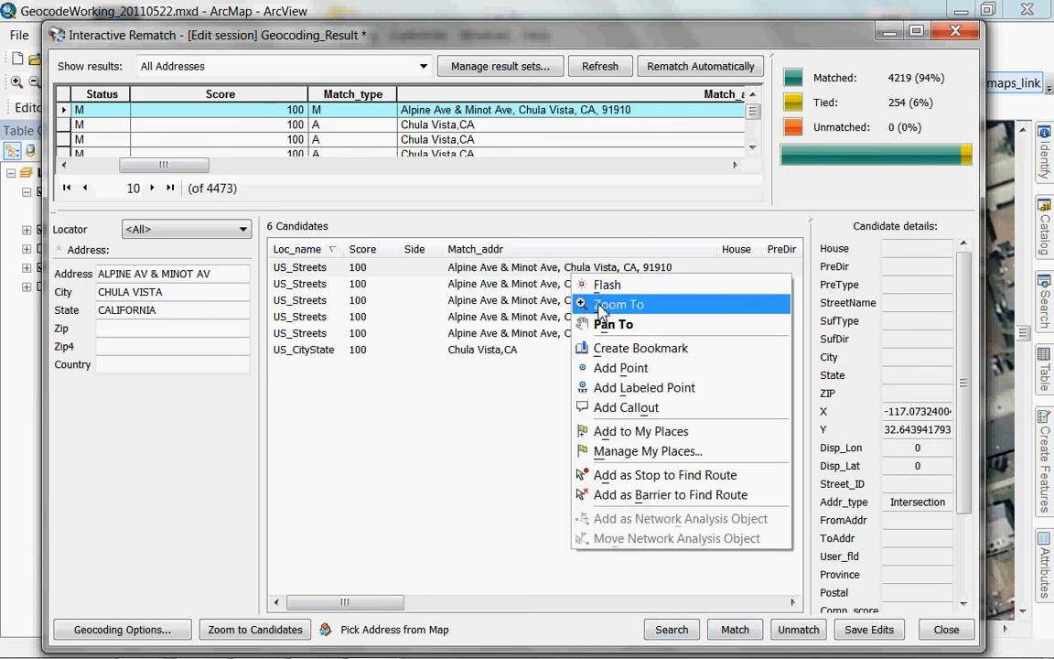
{"action": "left_click", "coordinate": [604, 304]}
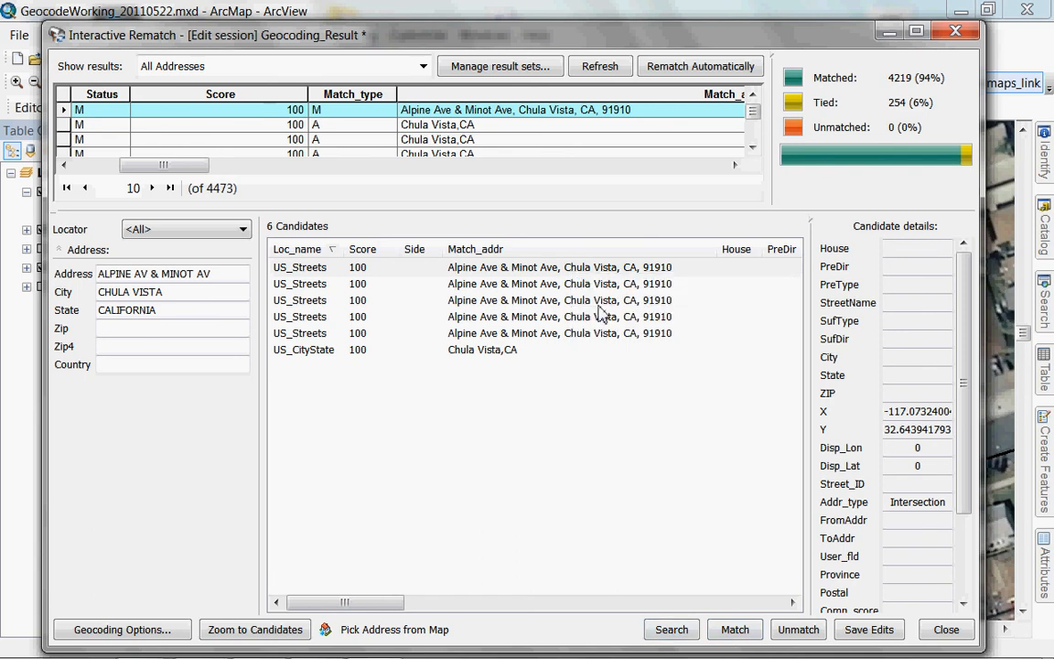
{"action": "left_click", "coordinate": [890, 32]}
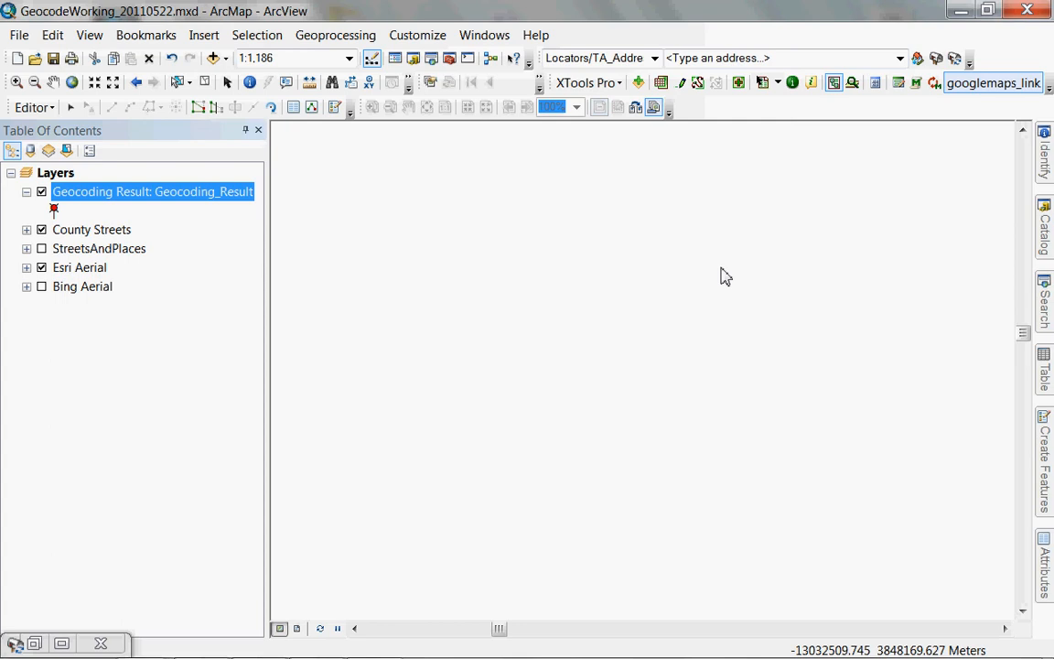
Refresh the aerial and pan until the Alpine/Minot light point and the F St intersection are visible.
{"action": "left_click", "coordinate": [319, 629]}
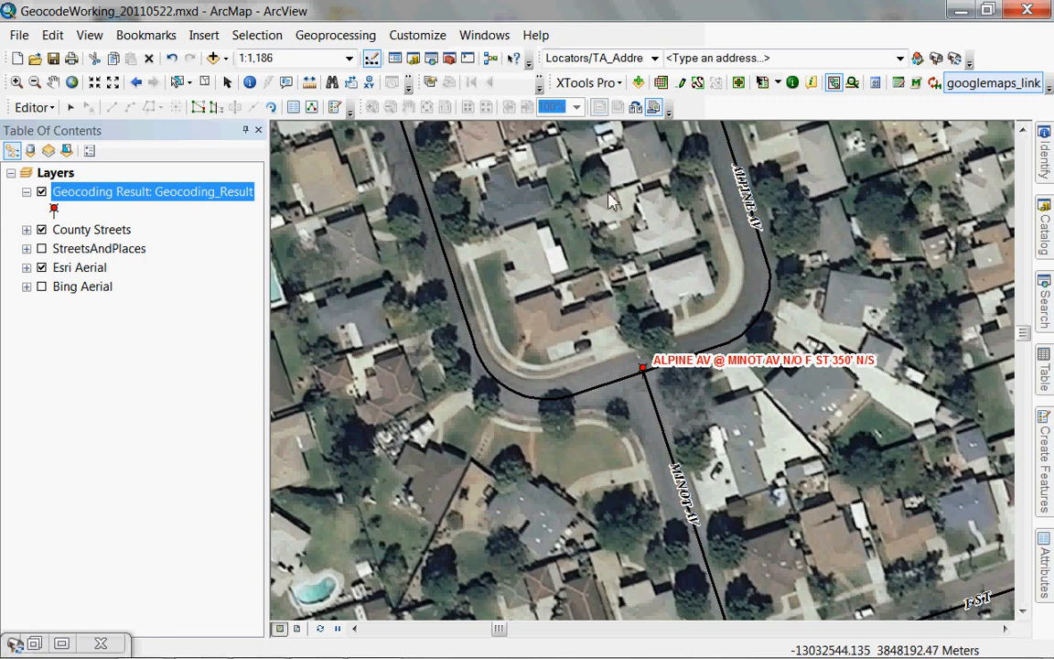
{"action": "left_click", "coordinate": [53, 81]}
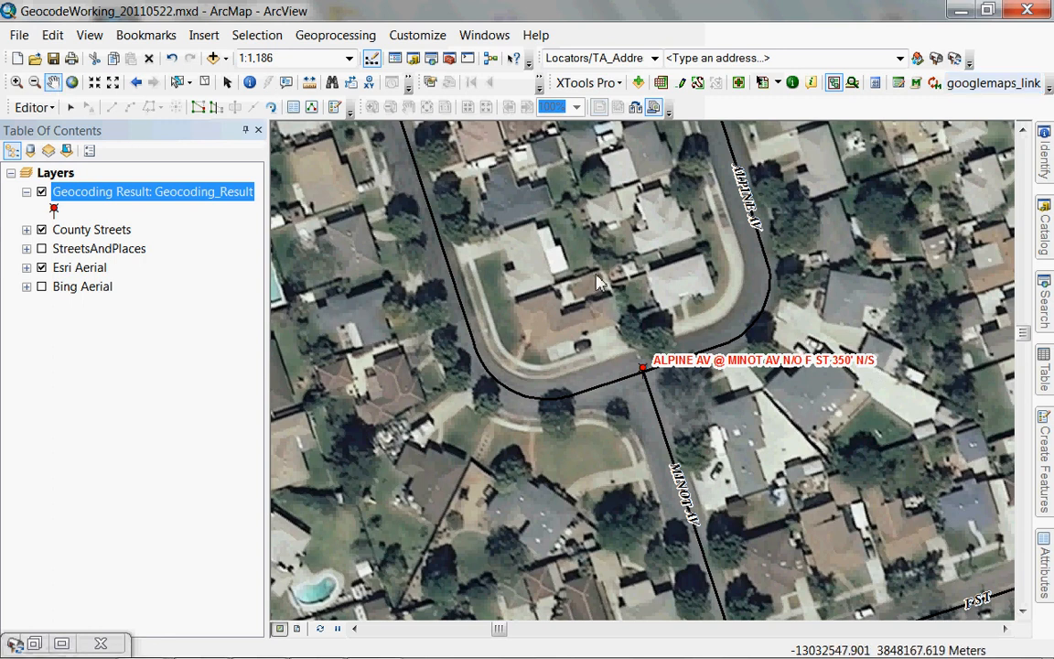
{"action": "left_click_drag", "start_coordinate": [560, 321], "coordinate": [571, 472]}
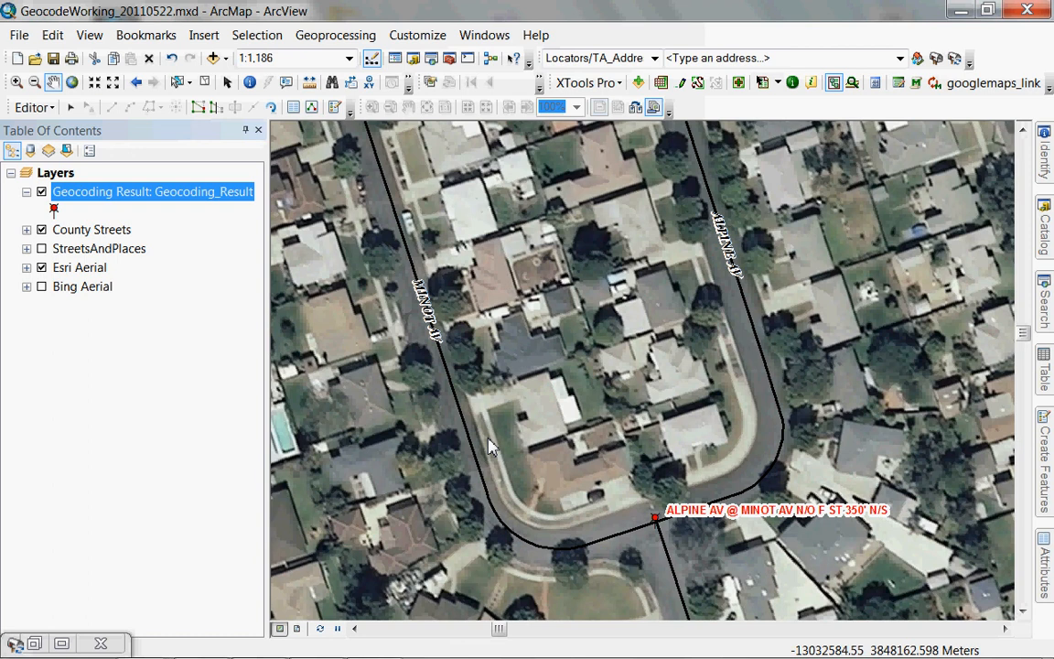
{"action": "left_click_drag", "start_coordinate": [615, 388], "coordinate": [560, 144]}
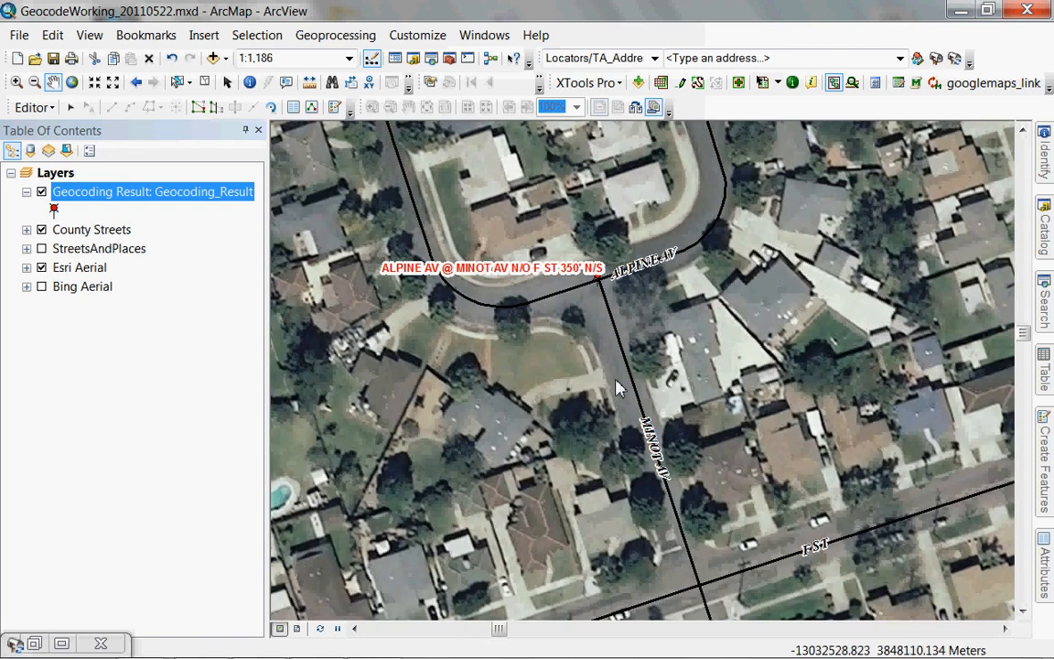
{"action": "left_click_drag", "start_coordinate": [653, 430], "coordinate": [653, 396]}
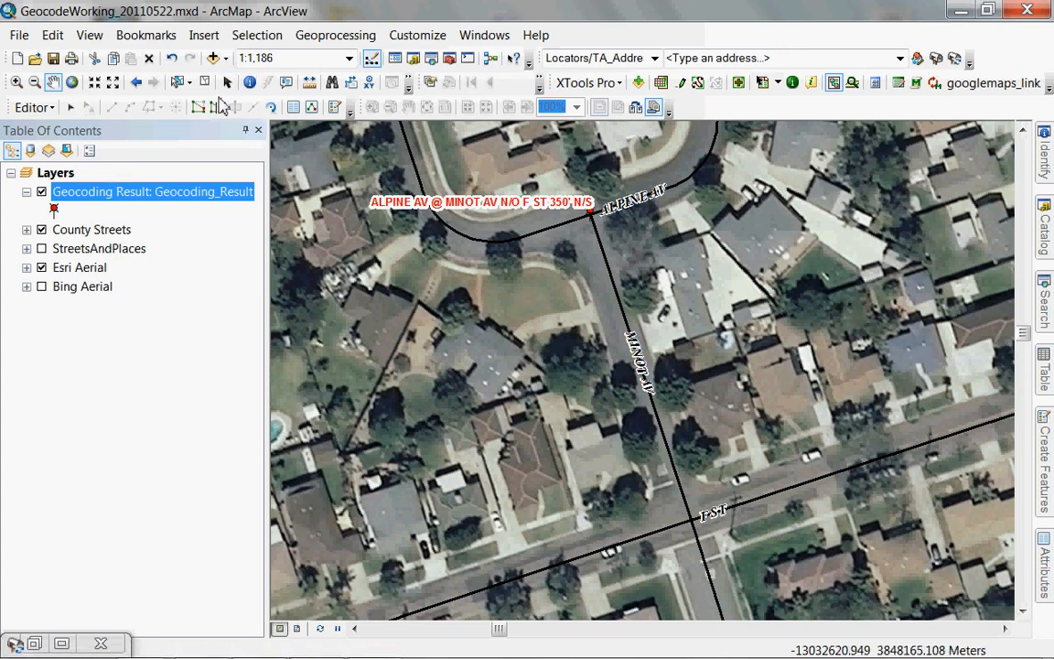
Measure 334.38 feet from F St up Minot Av to the geocoded point, moving the readout aside.
{"action": "left_click", "coordinate": [310, 83]}
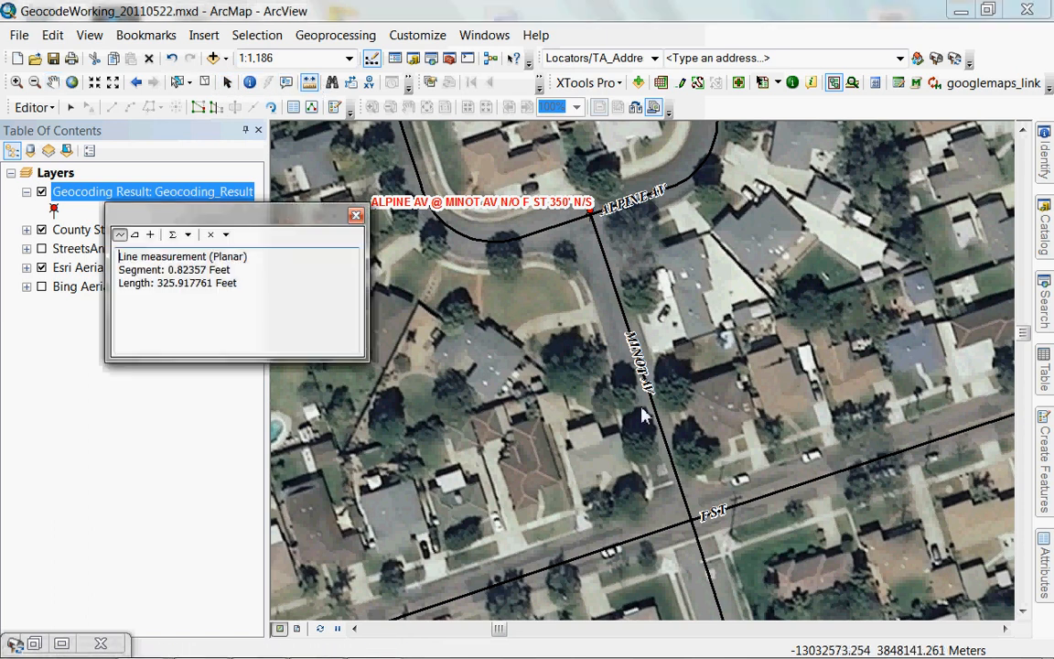
{"action": "left_click", "coordinate": [701, 481]}
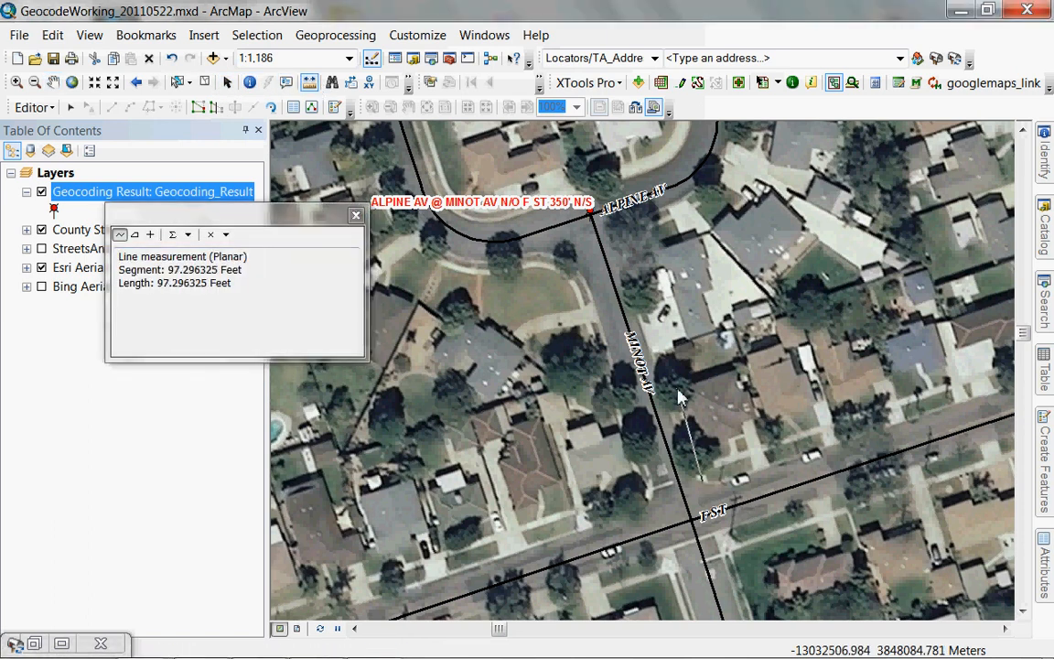
{"action": "left_click", "coordinate": [693, 430]}
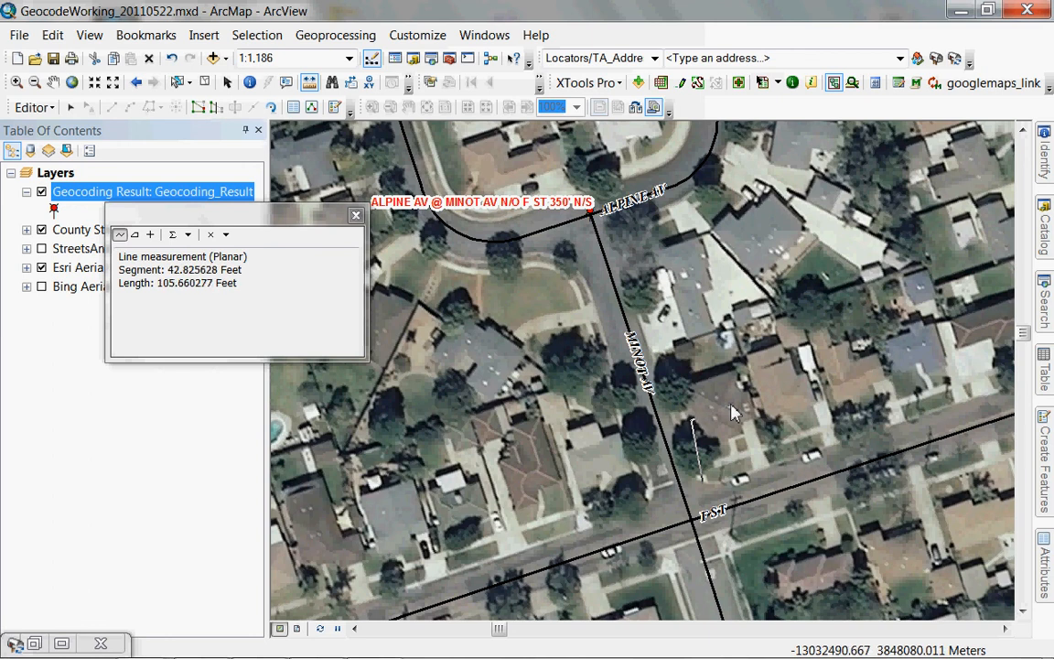
{"action": "left_click", "coordinate": [637, 258]}
{"action": "left_click", "coordinate": [631, 239]}
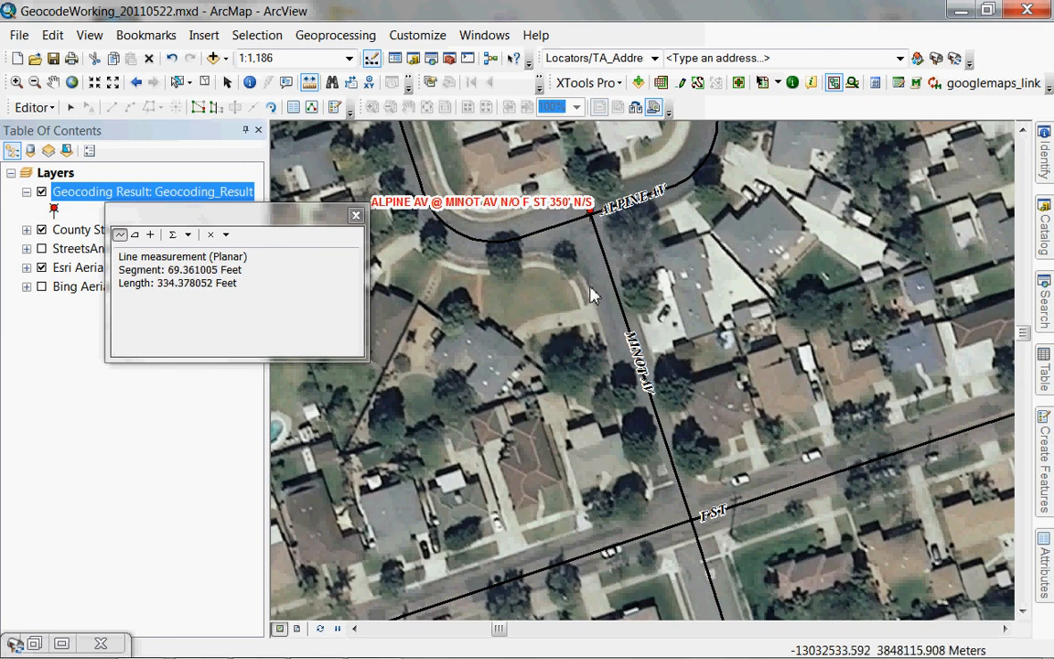
{"action": "left_click_drag", "start_coordinate": [305, 219], "coordinate": [295, 402]}
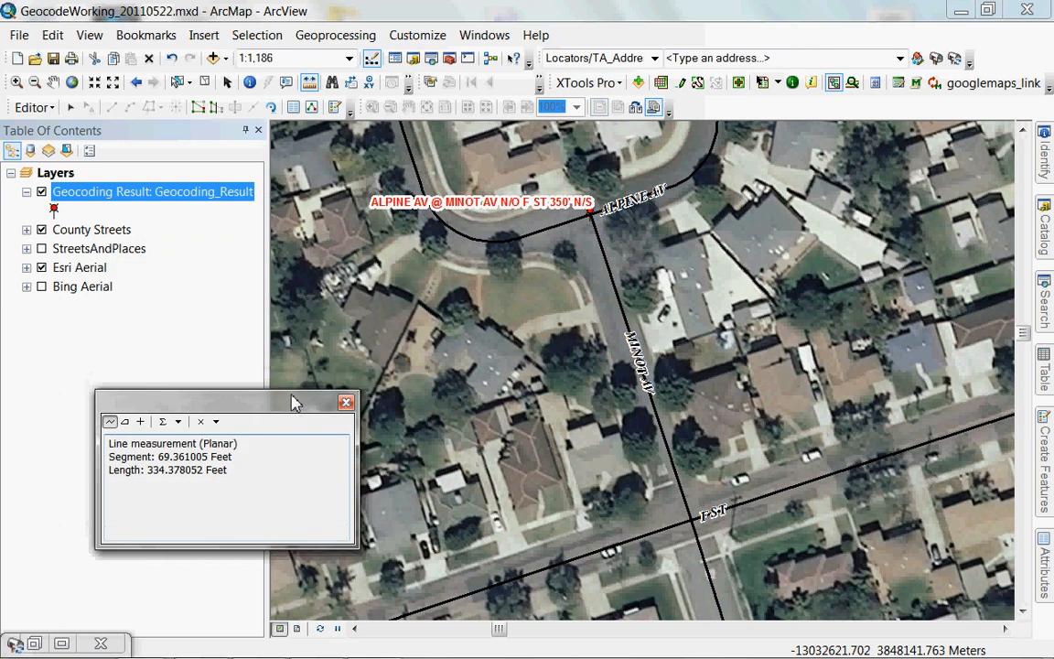
Pan north along Minot and Alpine to recentre the view on the geocoded point.
{"action": "left_click", "coordinate": [52, 82]}
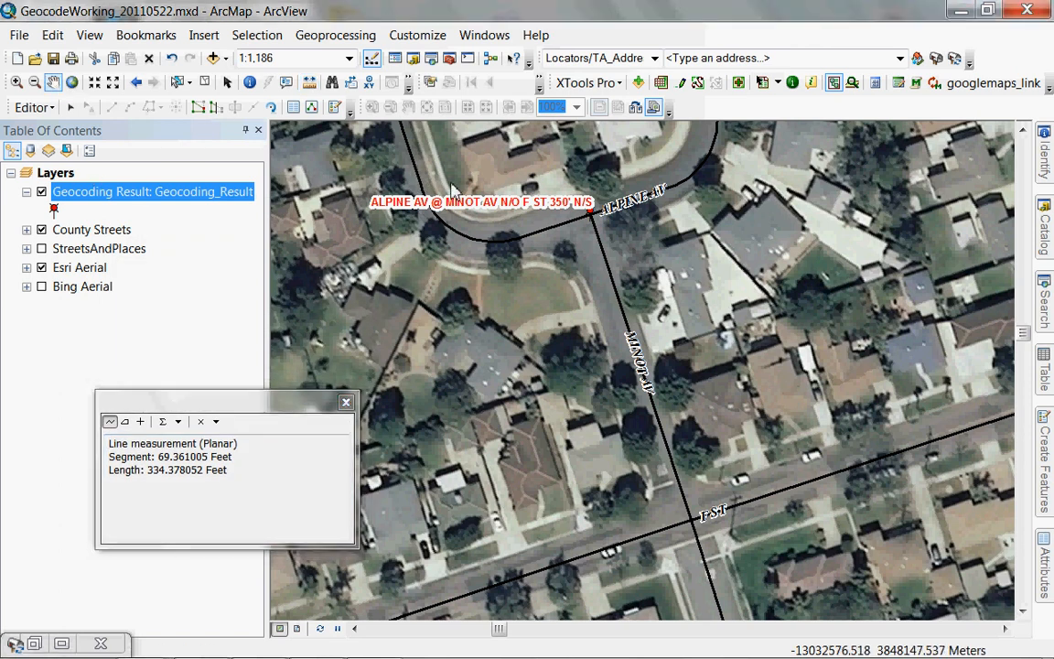
{"action": "left_click_drag", "start_coordinate": [515, 203], "coordinate": [671, 370]}
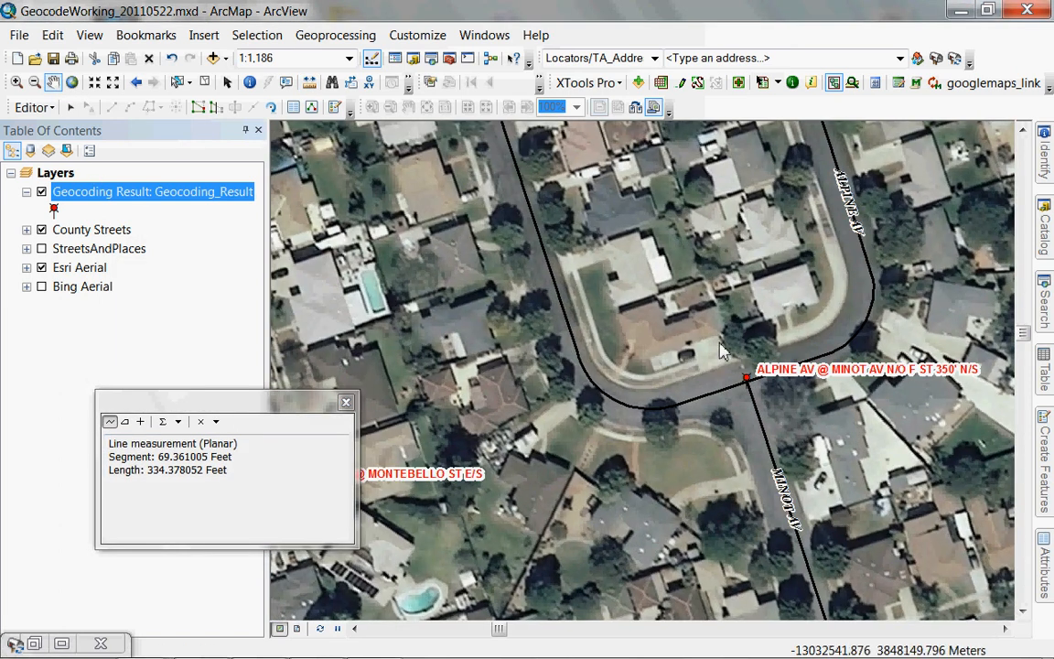
{"action": "left_click_drag", "start_coordinate": [629, 213], "coordinate": [688, 424]}
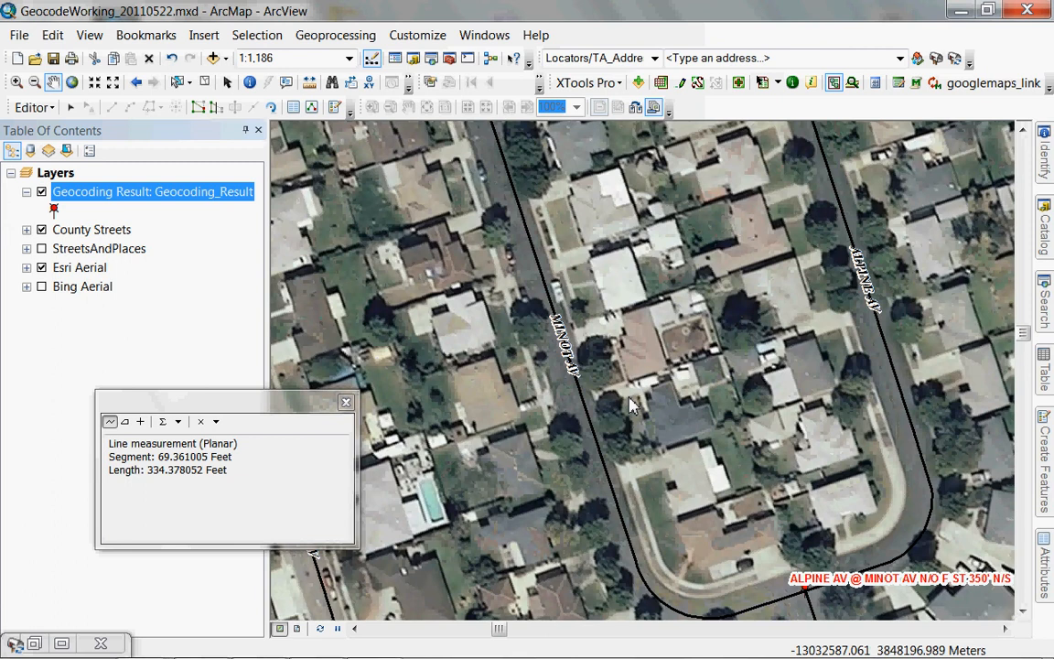
{"action": "left_click_drag", "start_coordinate": [791, 482], "coordinate": [600, 297]}
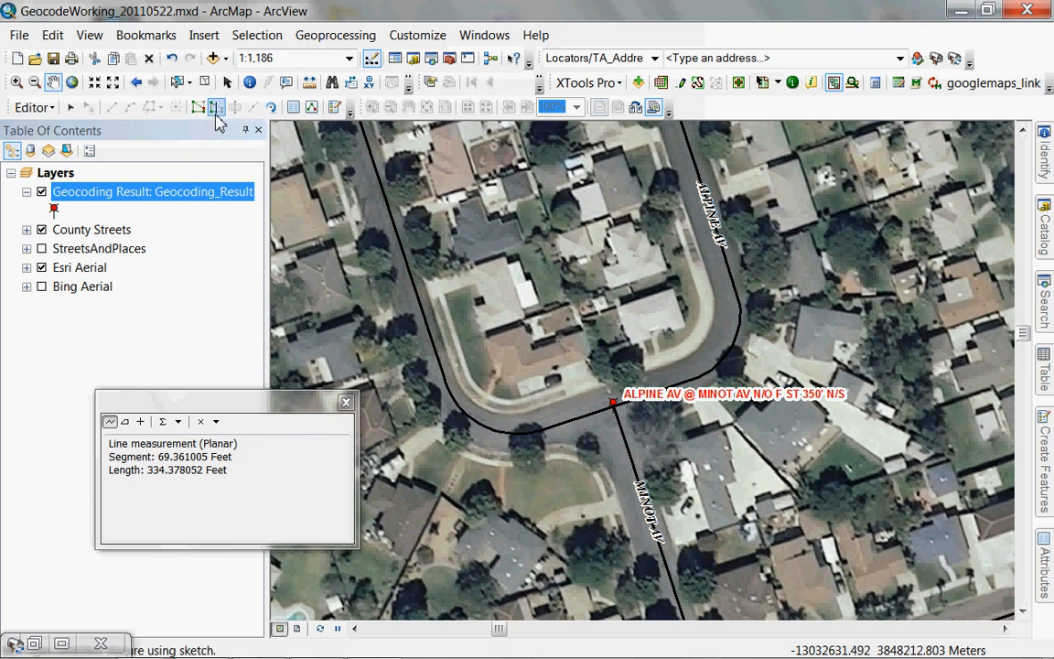
{"action": "left_click", "coordinate": [310, 83]}
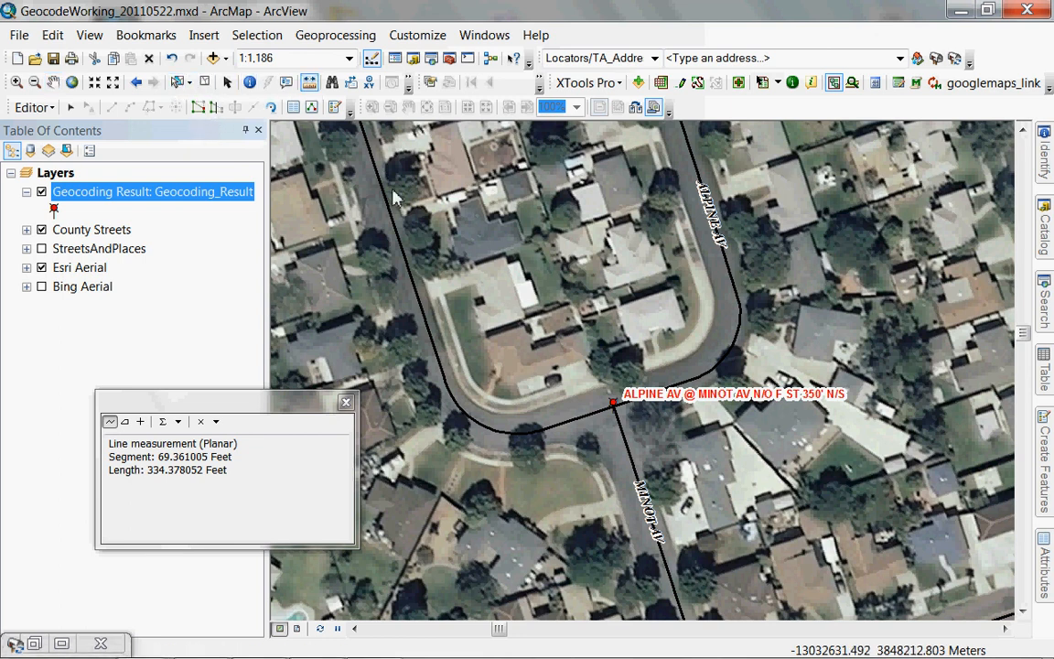
Measure about 405 feet from the intersection up the Alpine Av curve.
{"action": "left_click", "coordinate": [606, 379]}
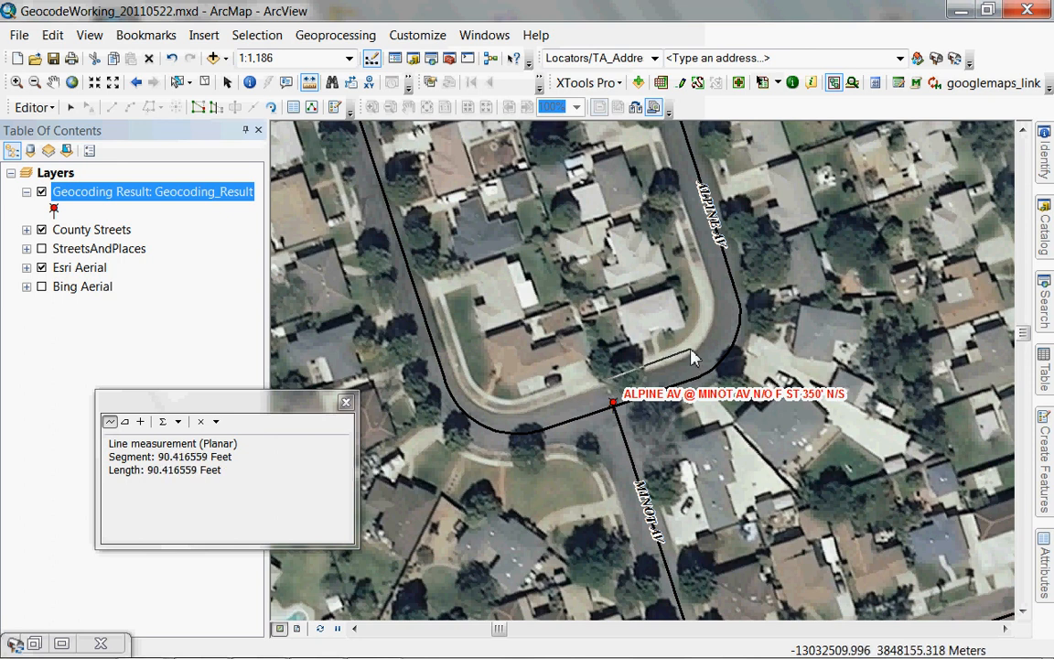
{"action": "left_click", "coordinate": [696, 348]}
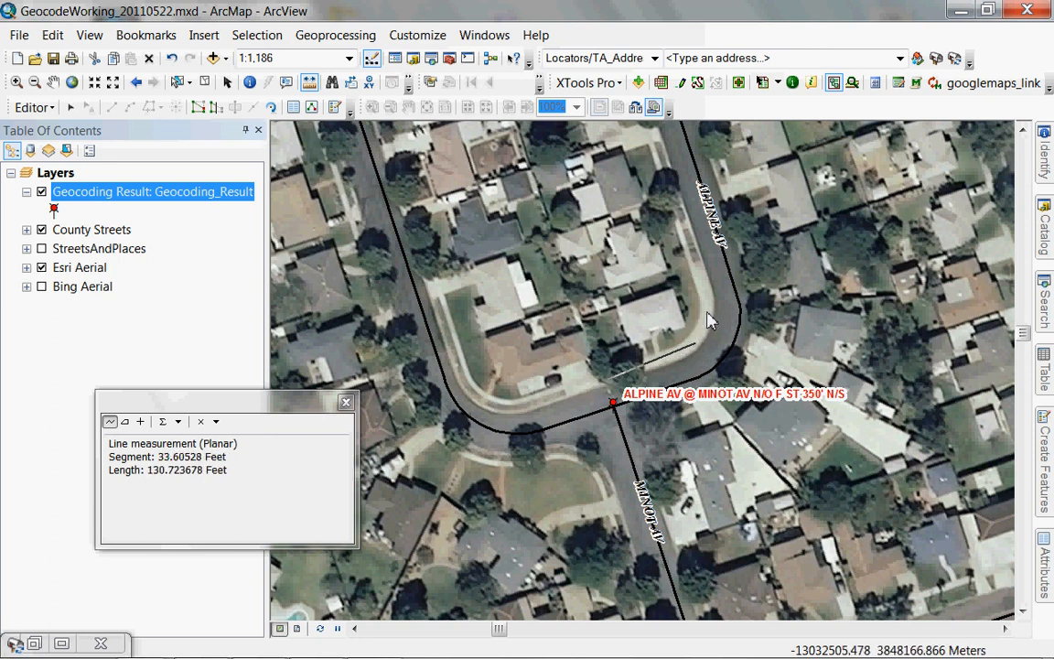
{"action": "left_click", "coordinate": [706, 321]}
{"action": "left_click", "coordinate": [706, 272]}
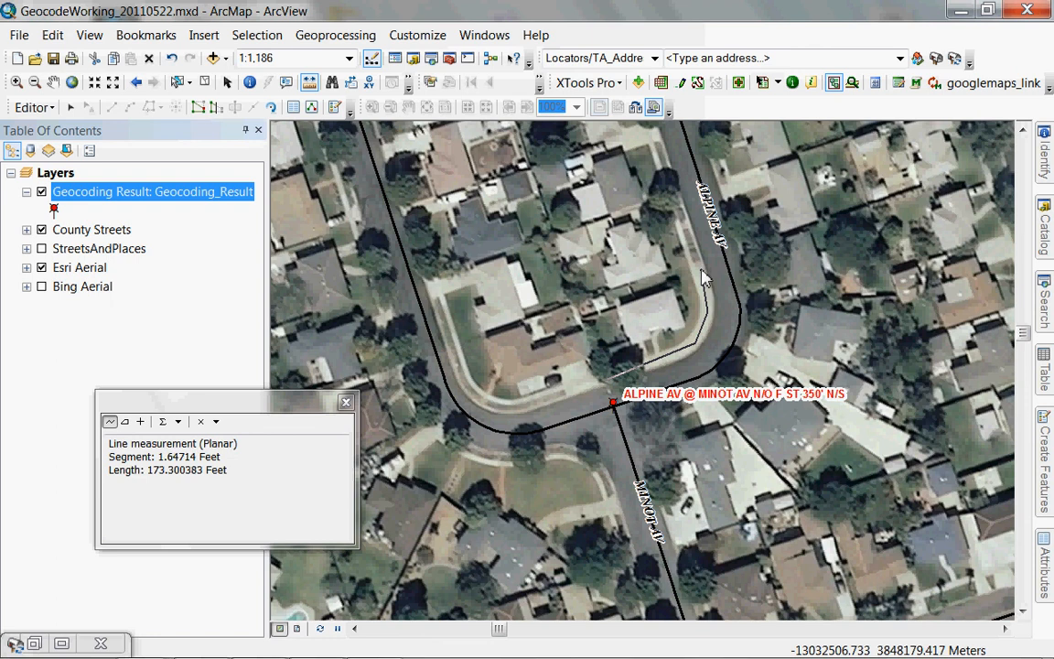
{"action": "left_click", "coordinate": [655, 138]}
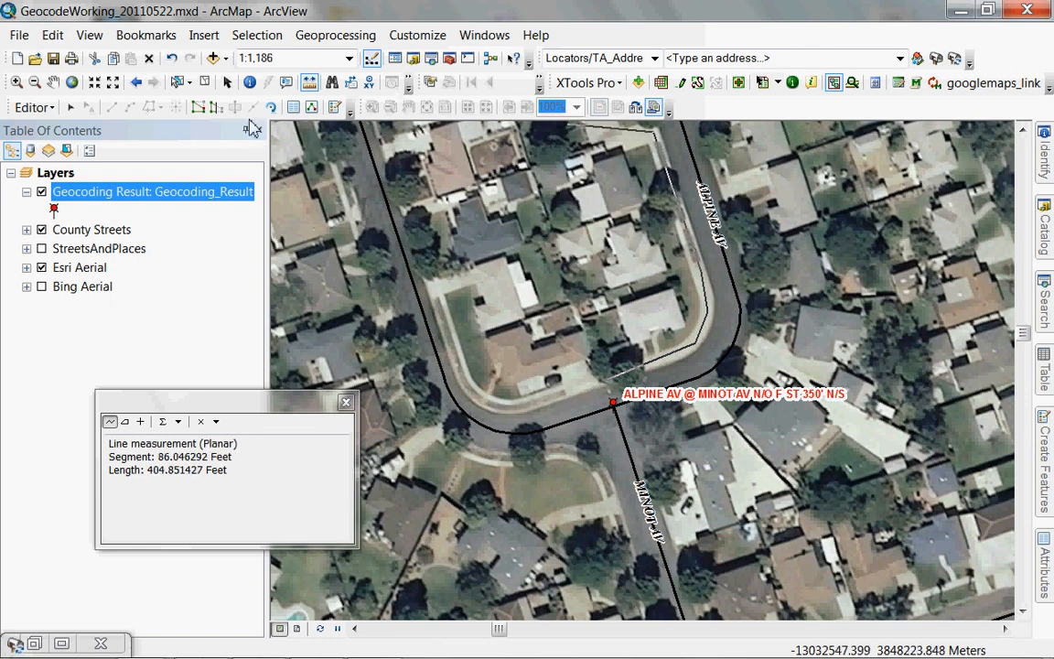
Pan the aerial north along Alpine Av and pick the googlemaps_link tool.
{"action": "left_click", "coordinate": [54, 81]}
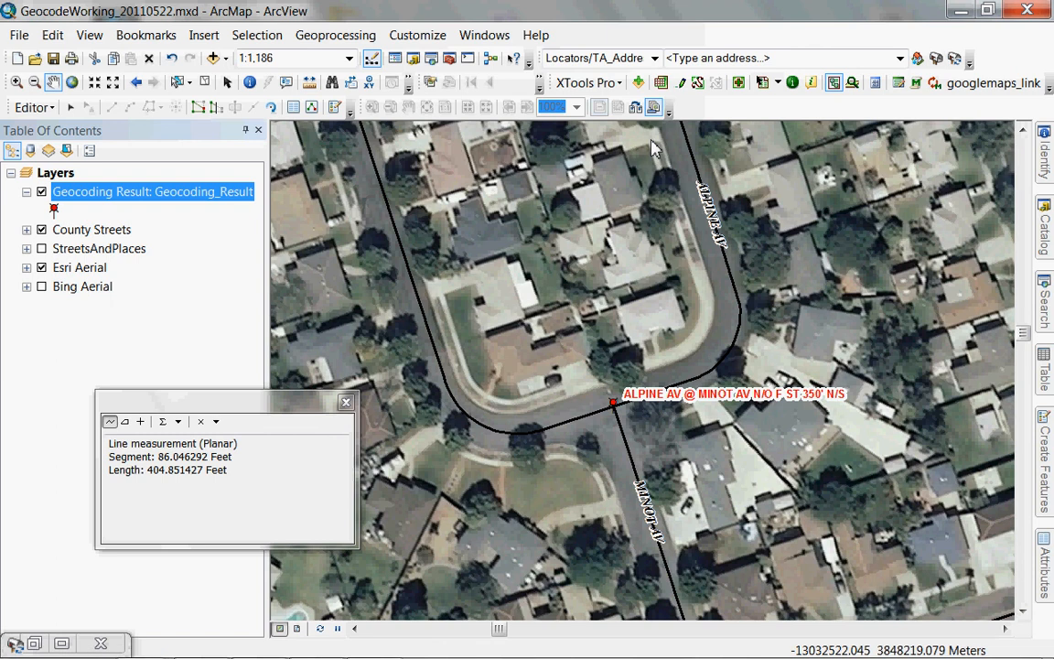
{"action": "left_click_drag", "start_coordinate": [653, 150], "coordinate": [690, 399]}
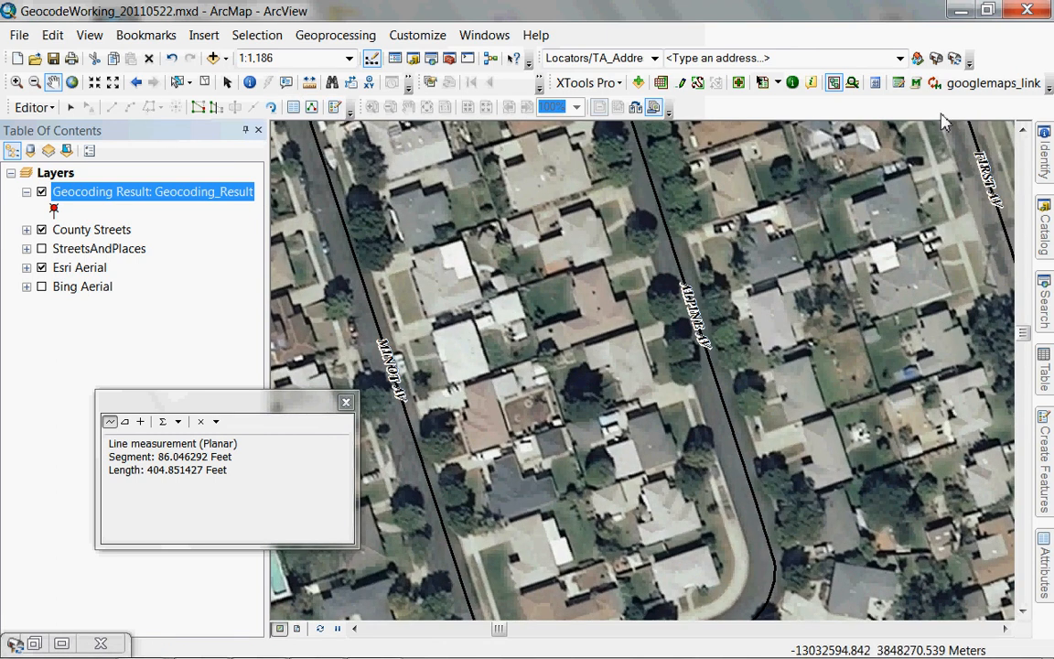
{"action": "left_click", "coordinate": [977, 86]}
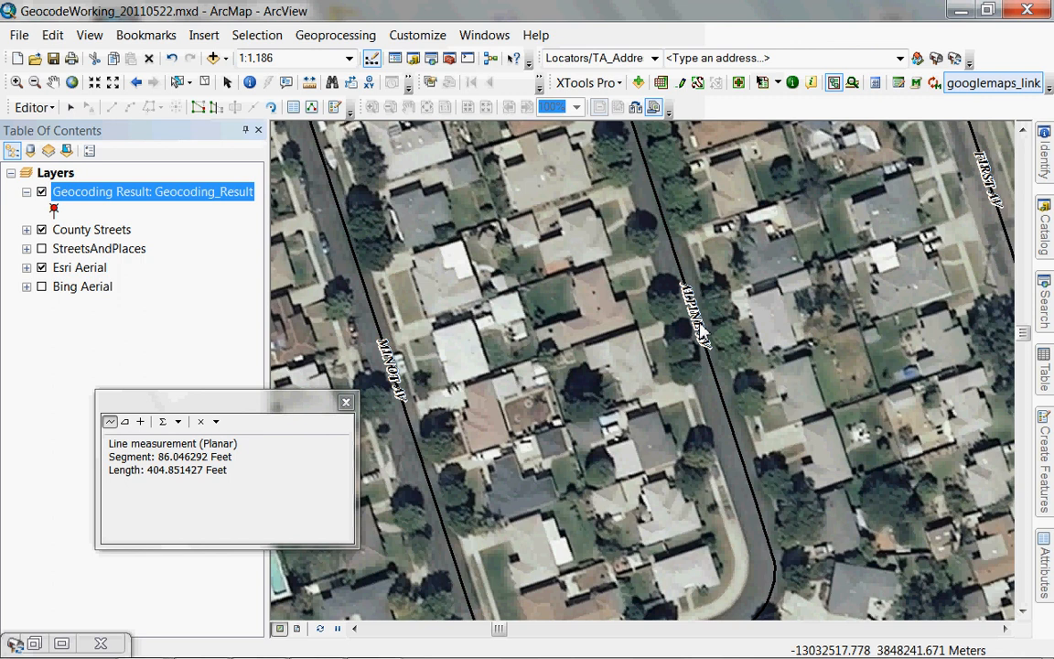
{"action": "left_click", "coordinate": [700, 329]}
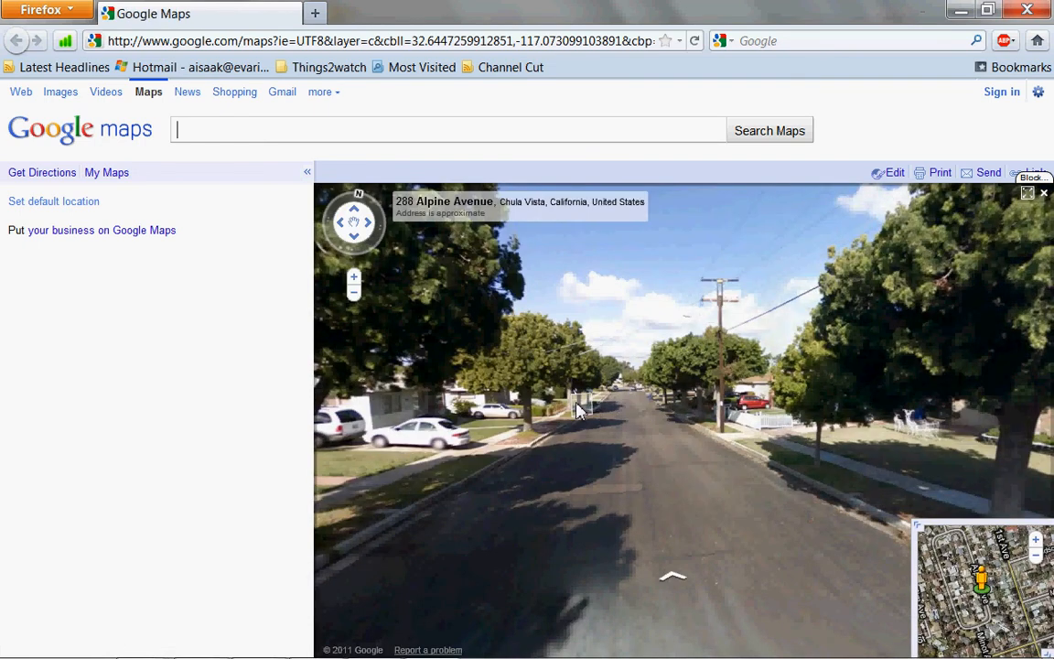
{"action": "left_click_drag", "start_coordinate": [579, 407], "coordinate": [861, 448]}
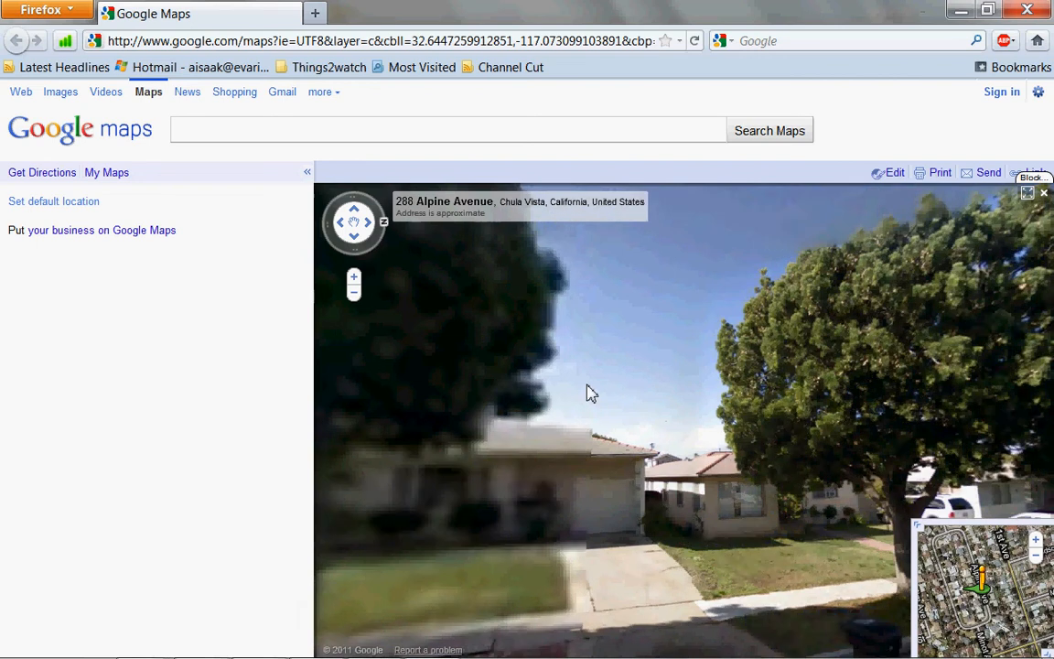
{"action": "left_click_drag", "start_coordinate": [588, 385], "coordinate": [856, 400]}
{"action": "left_click_drag", "start_coordinate": [595, 384], "coordinate": [861, 458]}
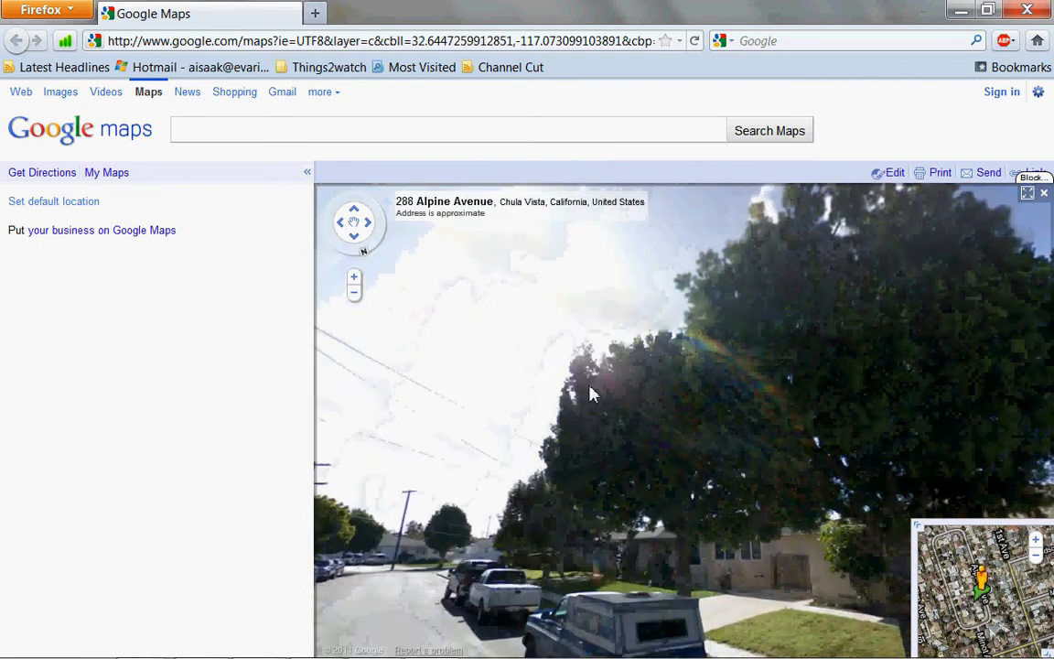
{"action": "left_click_drag", "start_coordinate": [591, 394], "coordinate": [783, 411]}
{"action": "left_click_drag", "start_coordinate": [551, 399], "coordinate": [1014, 405]}
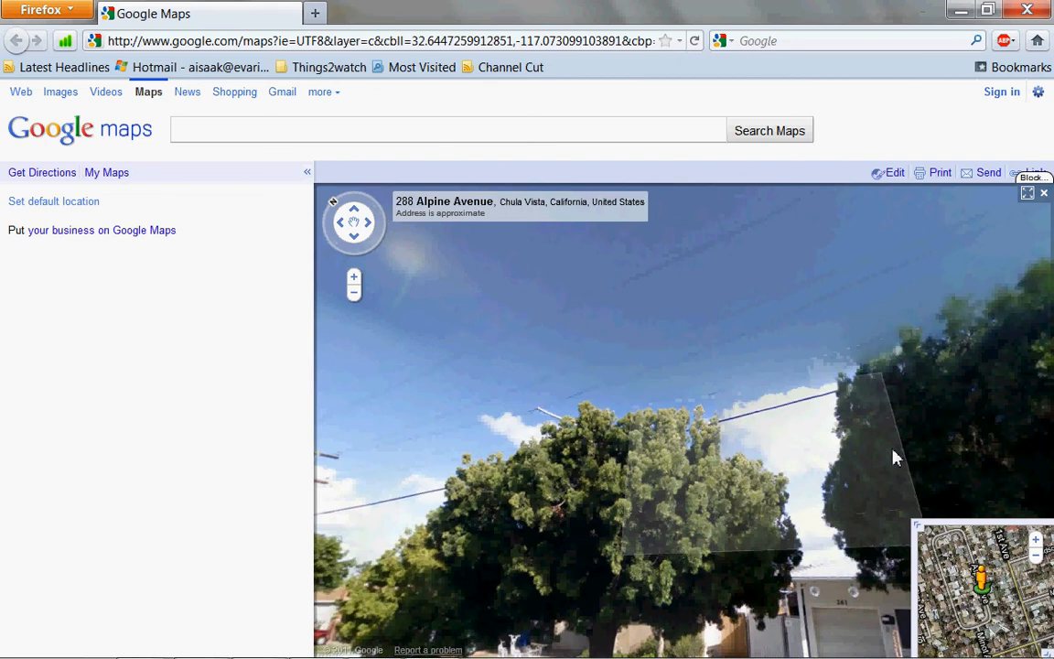
{"action": "left_click_drag", "start_coordinate": [895, 458], "coordinate": [1008, 457]}
{"action": "left_click_drag", "start_coordinate": [553, 504], "coordinate": [760, 511]}
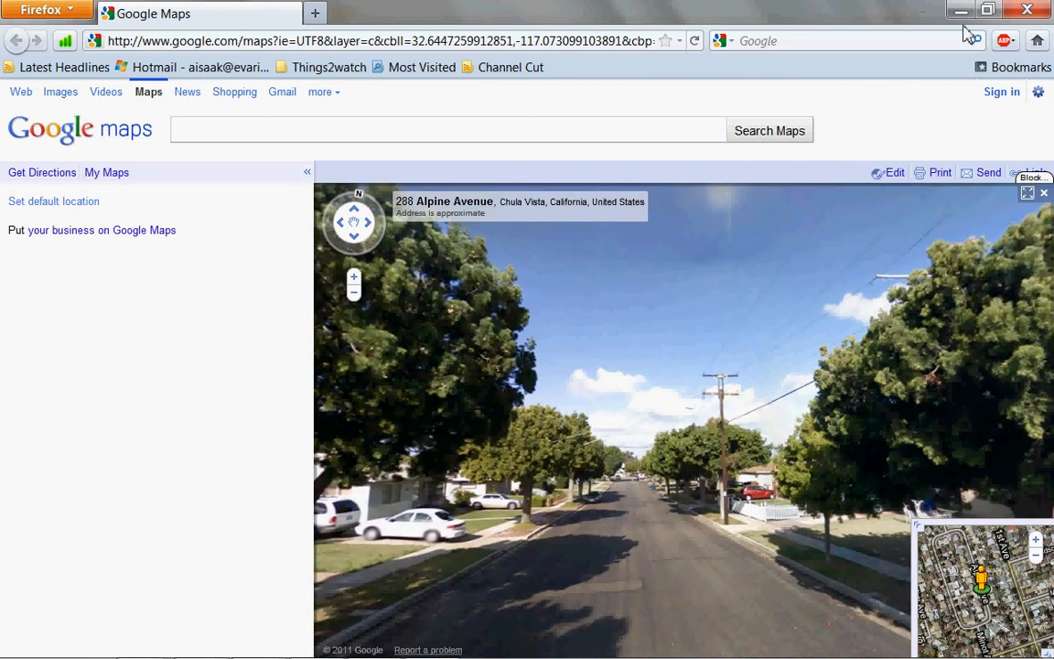
Pan the ArcMap aerial further along Alpine Avenue, then return to the Street View.
{"action": "left_click", "coordinate": [961, 11]}
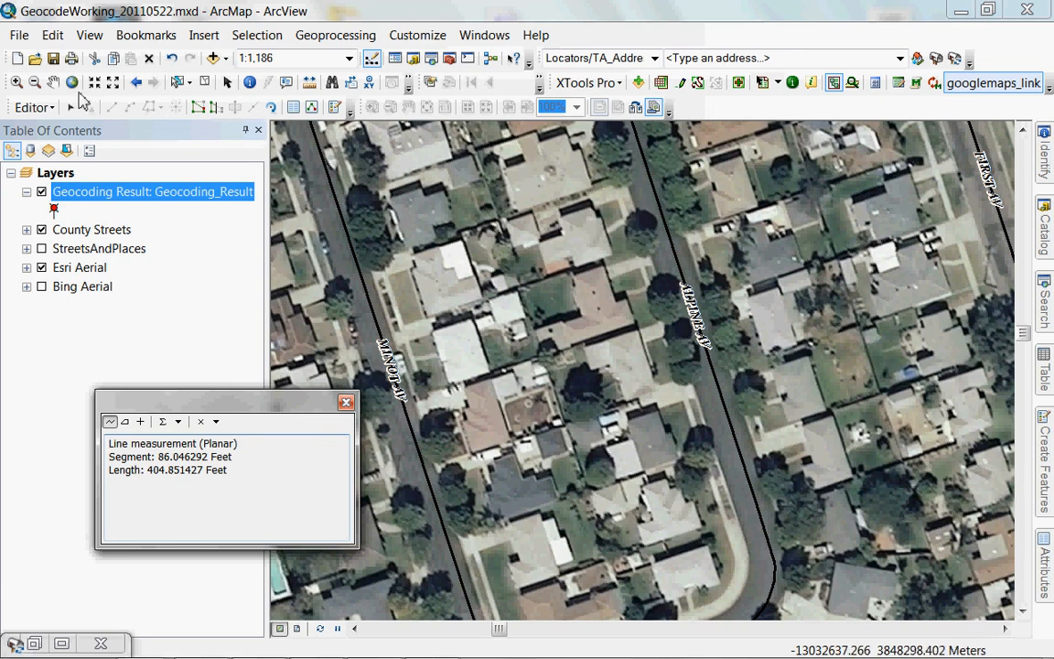
{"action": "left_click", "coordinate": [53, 81]}
{"action": "left_click_drag", "start_coordinate": [570, 249], "coordinate": [598, 432]}
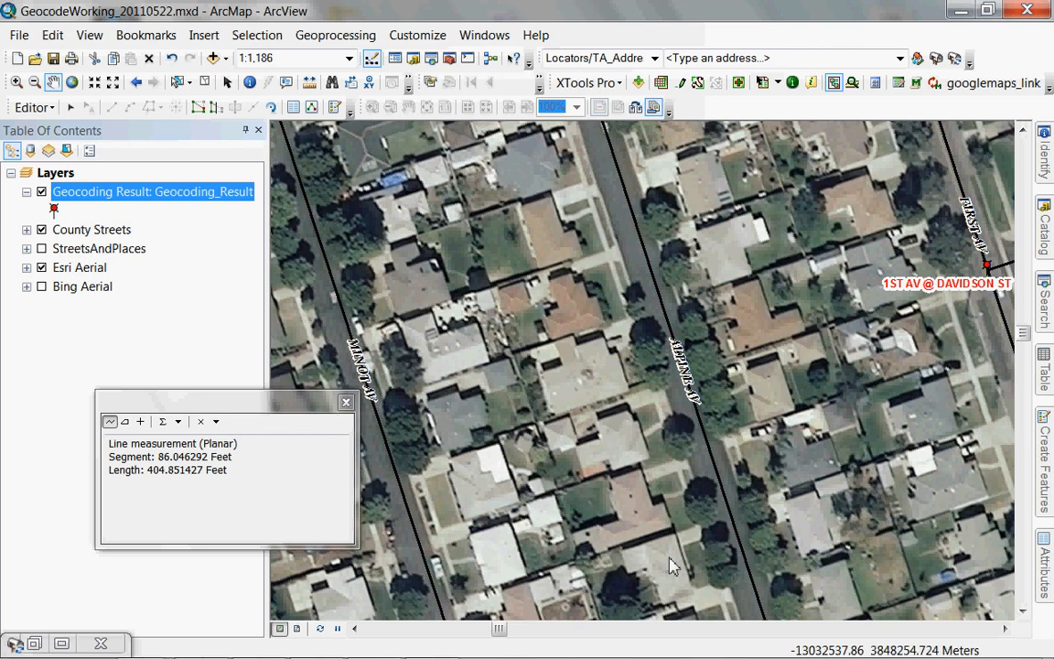
{"action": "mouse_move", "coordinate": [367, 652]}
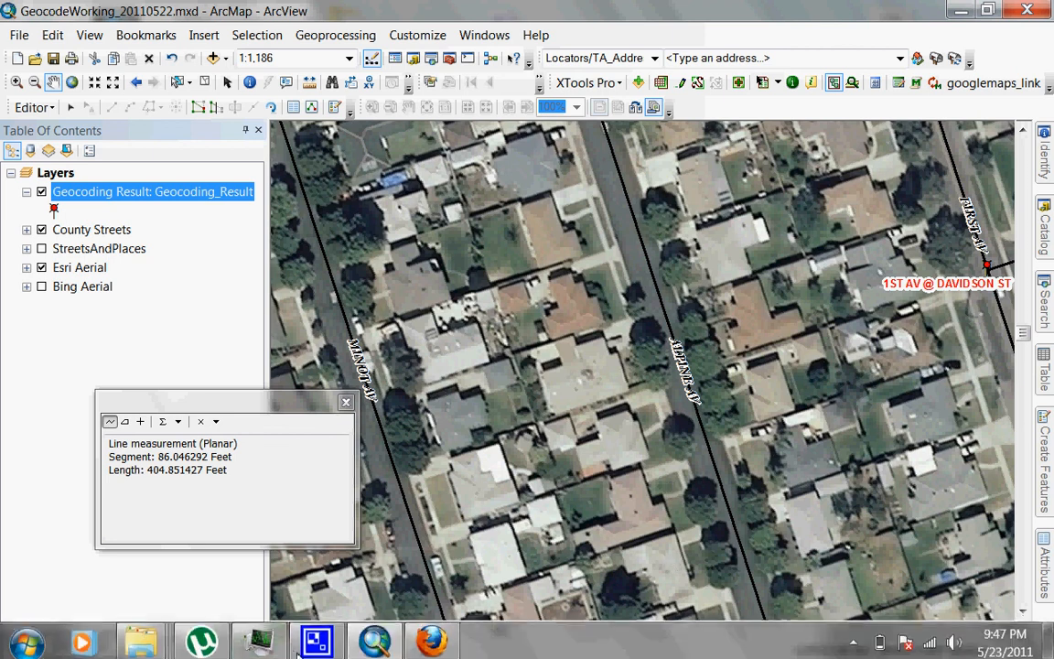
{"action": "left_click", "coordinate": [421, 640]}
Centre Street View looking straight down Alpine Avenue, then minimize Firefox to reveal ArcMap.
{"action": "left_click_drag", "start_coordinate": [616, 420], "coordinate": [488, 475]}
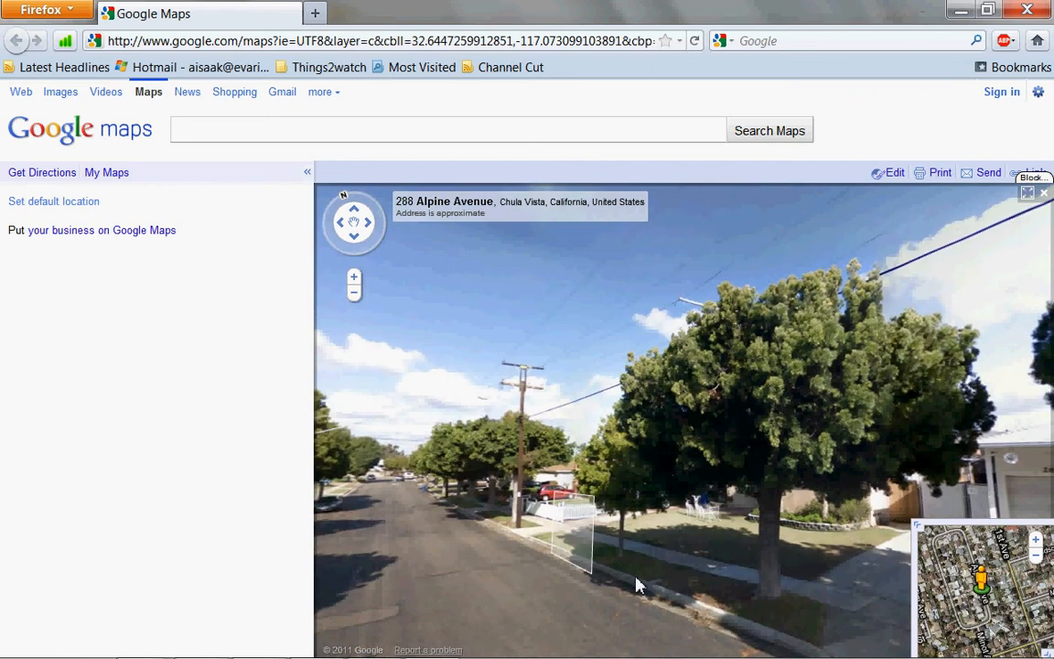
{"action": "left_click_drag", "start_coordinate": [723, 547], "coordinate": [819, 576]}
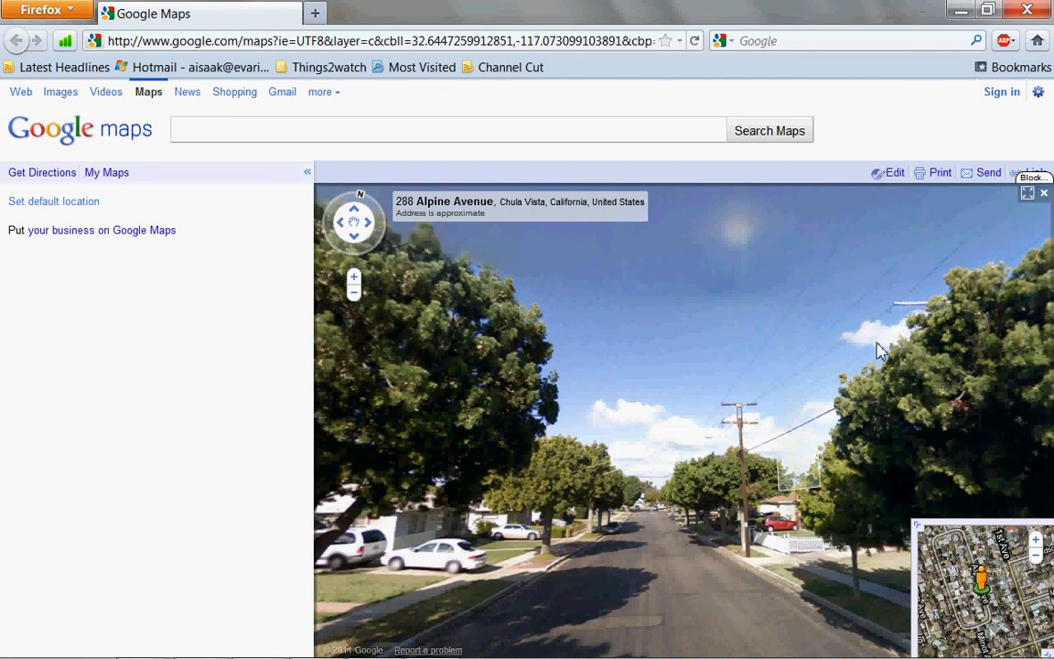
{"action": "left_click", "coordinate": [961, 12]}
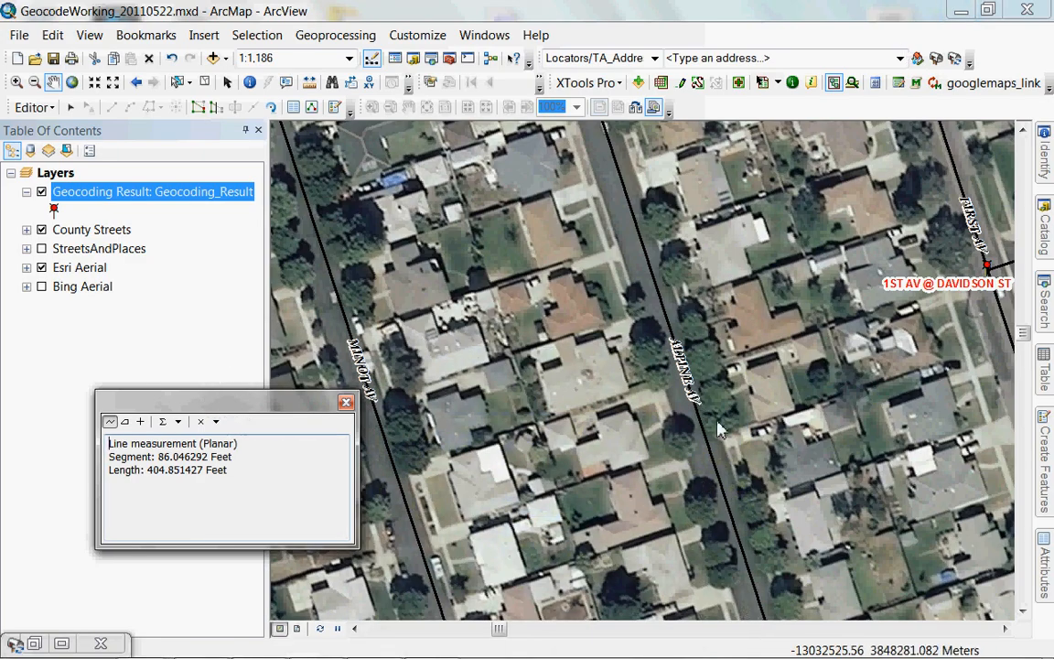
Pan the aerial south along Alpine Av to the ALPINE AV @ MINOT AV N/O F ST 350' N/S point.
{"action": "left_click_drag", "start_coordinate": [664, 262], "coordinate": [708, 396]}
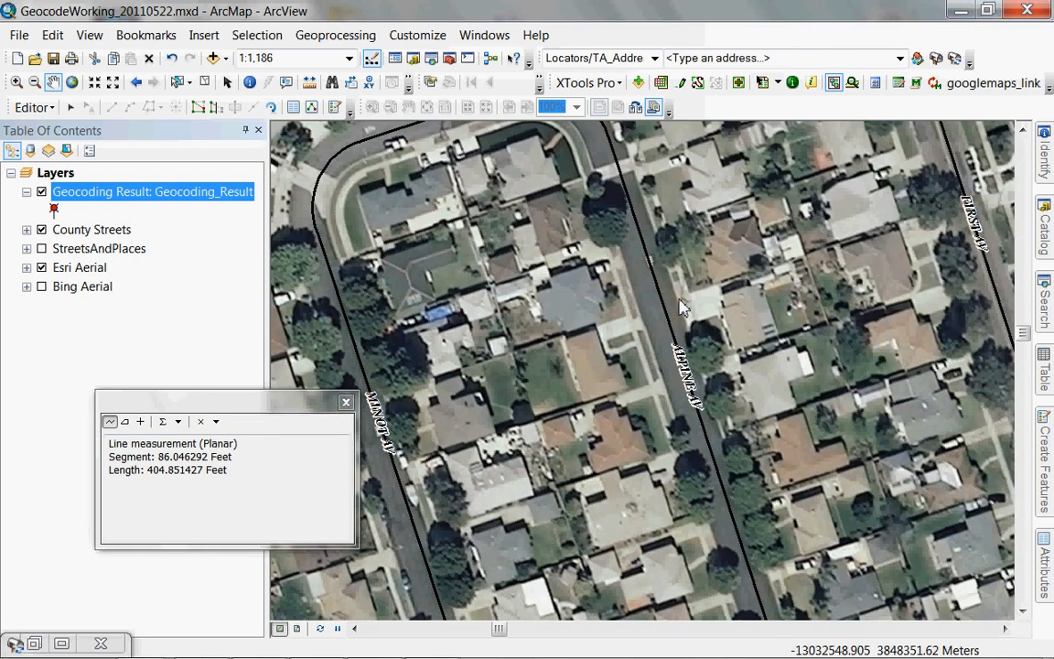
{"action": "left_click_drag", "start_coordinate": [688, 472], "coordinate": [622, 371]}
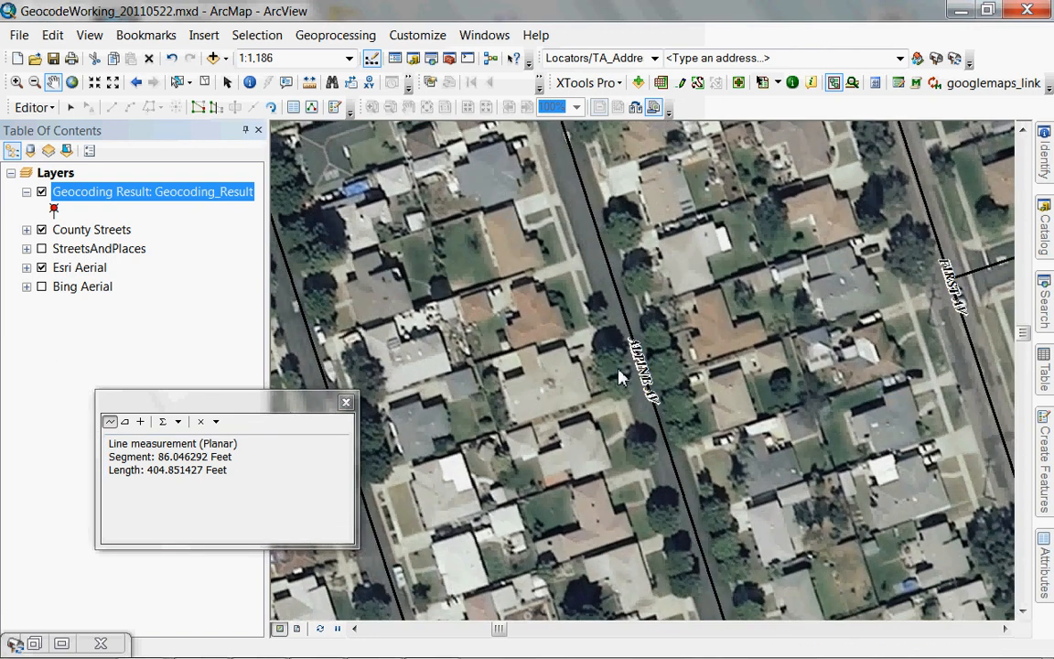
{"action": "left_click_drag", "start_coordinate": [656, 508], "coordinate": [611, 520]}
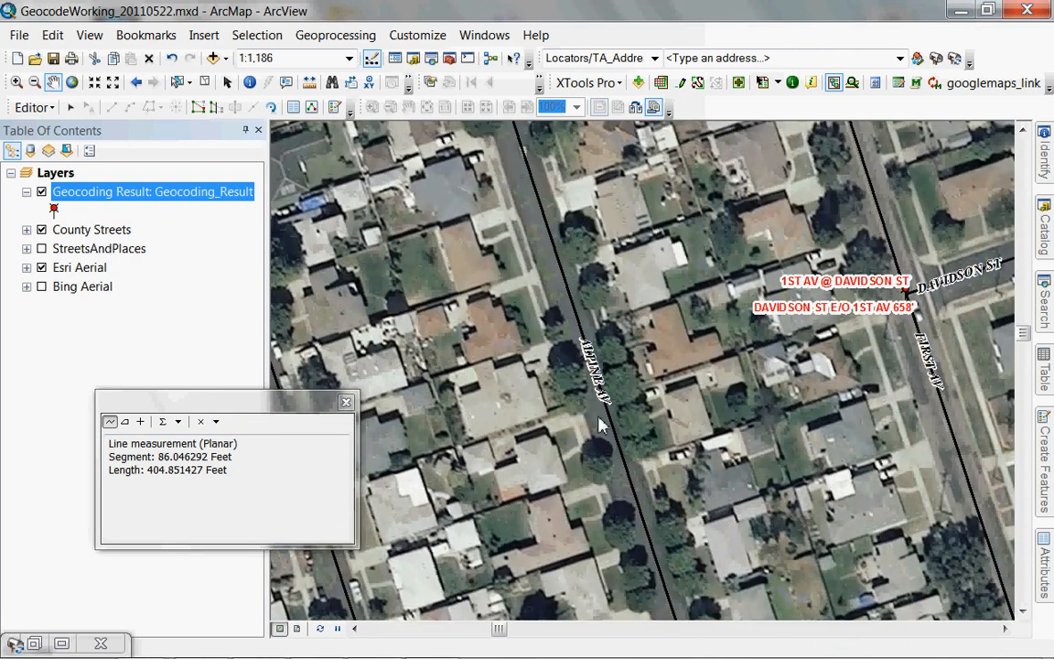
{"action": "left_click_drag", "start_coordinate": [601, 559], "coordinate": [561, 93]}
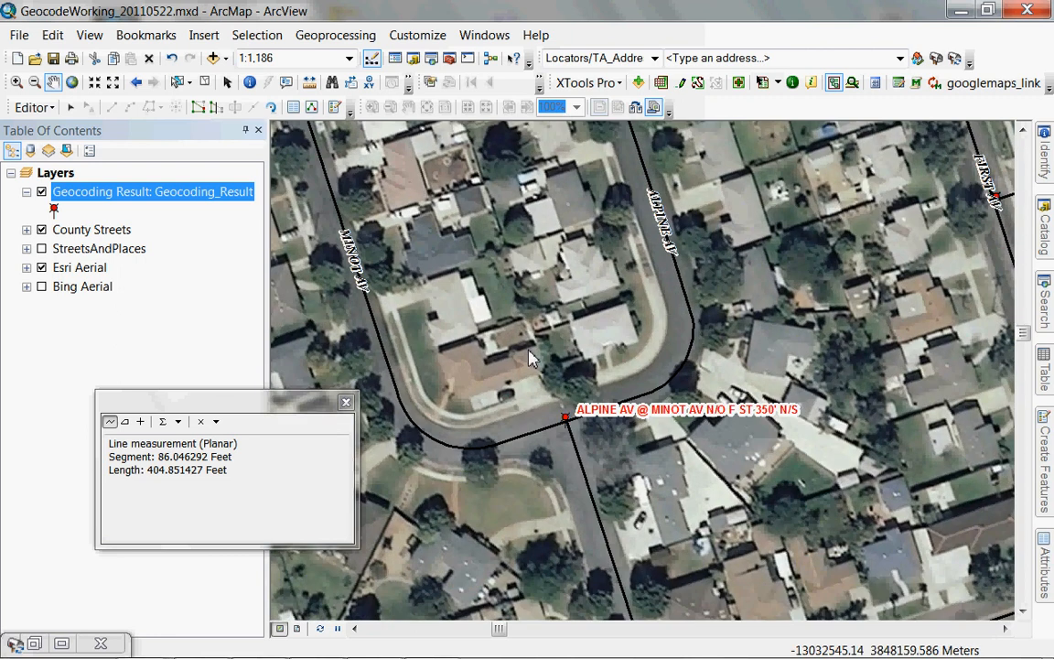
Select the Alpine/Minot light point with the Edit tool and drag it north up Alpine Avenue in two moves.
{"action": "left_click", "coordinate": [71, 108]}
{"action": "left_click", "coordinate": [565, 419]}
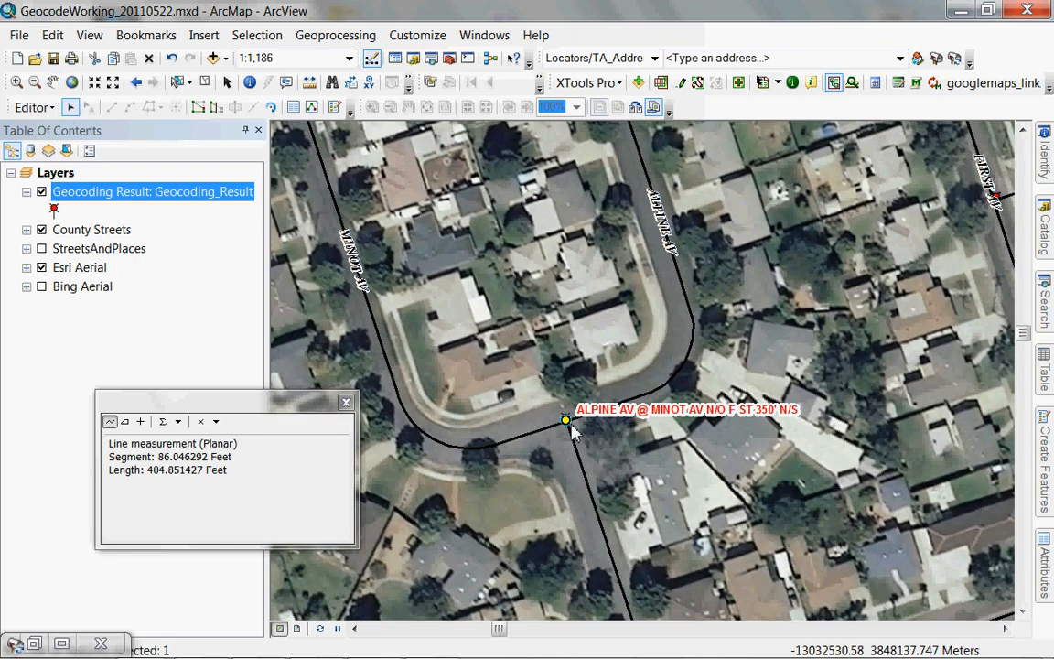
{"action": "left_click_drag", "start_coordinate": [591, 172], "coordinate": [589, 171]}
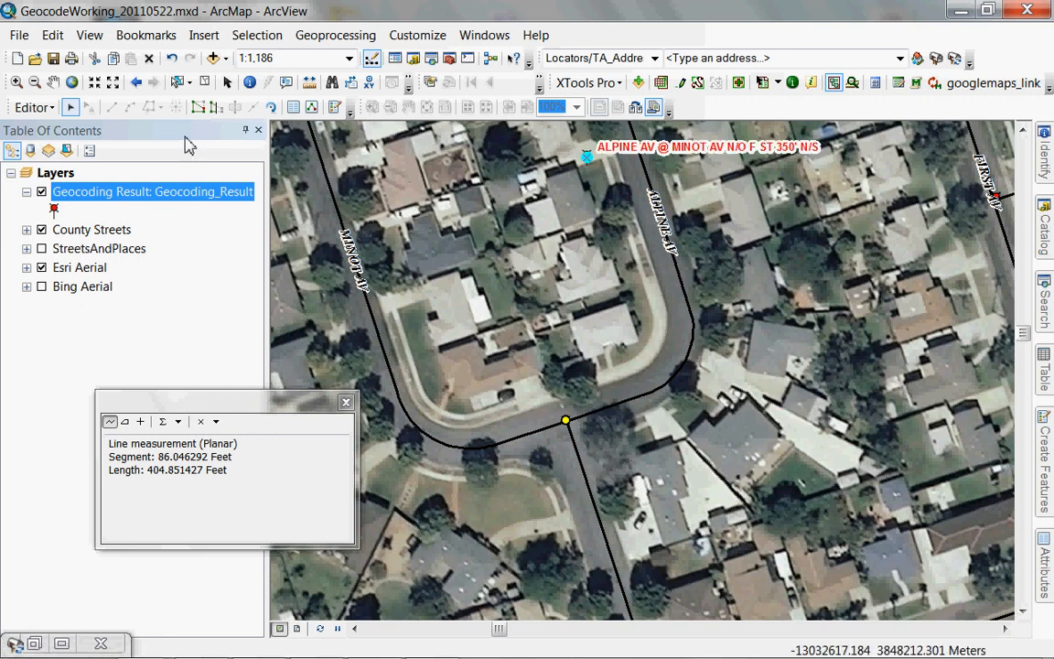
{"action": "left_click", "coordinate": [59, 85]}
{"action": "left_click_drag", "start_coordinate": [532, 205], "coordinate": [549, 495]}
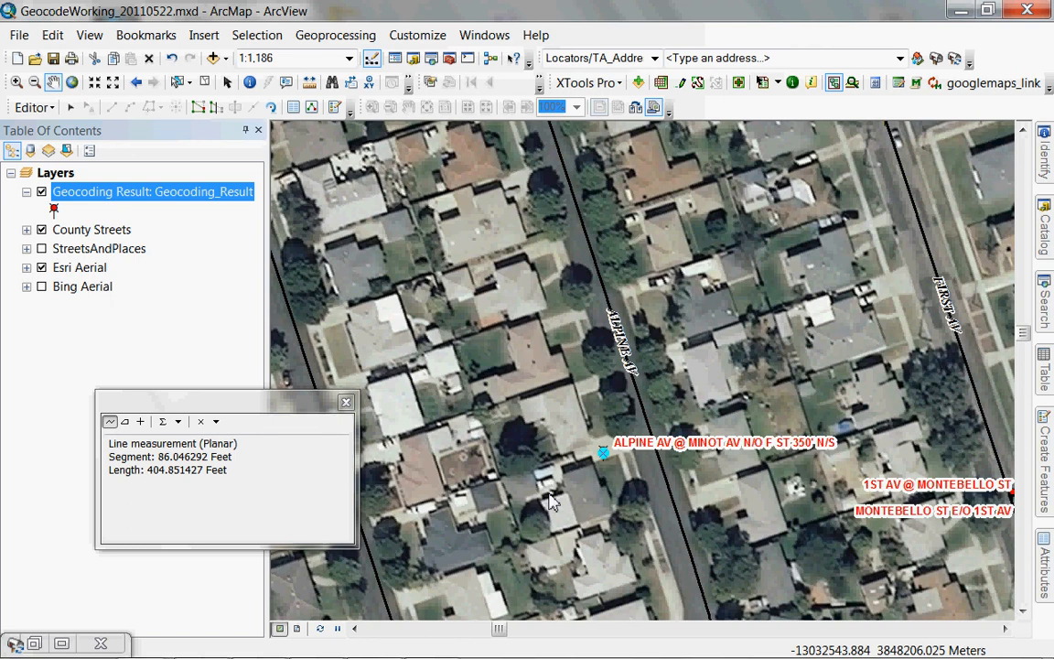
{"action": "left_click_drag", "start_coordinate": [565, 400], "coordinate": [620, 488]}
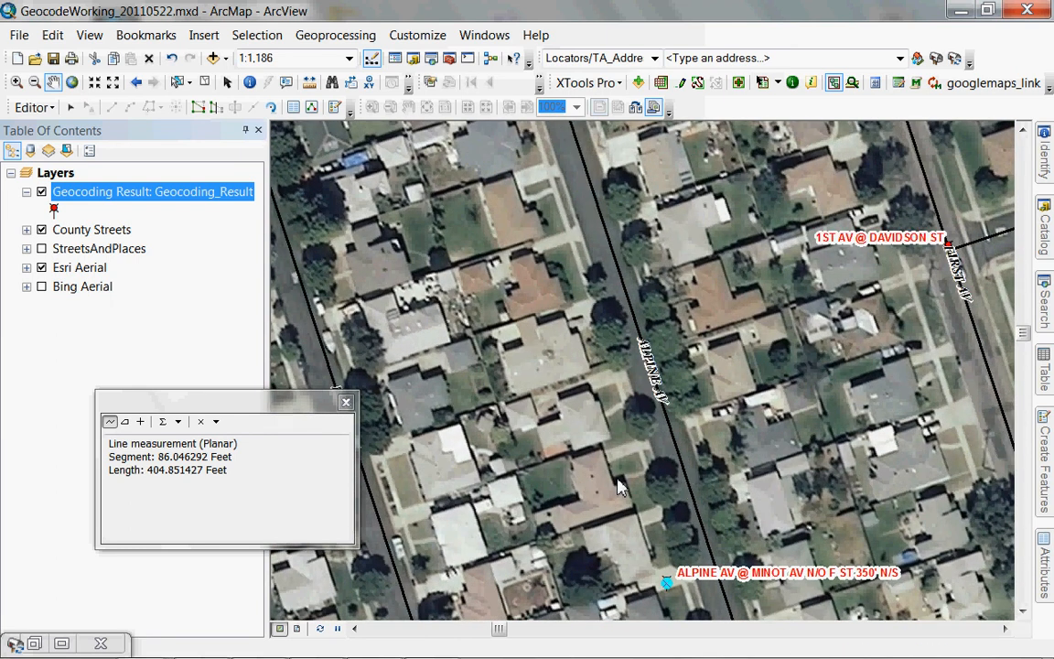
{"action": "left_click", "coordinate": [69, 108]}
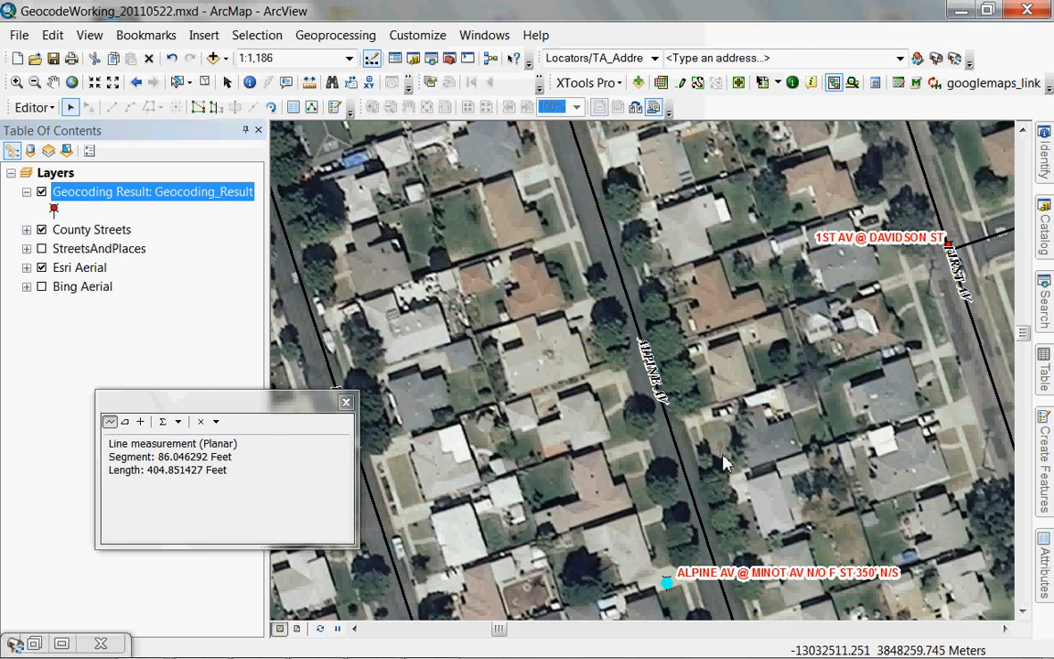
{"action": "left_click_drag", "start_coordinate": [650, 192], "coordinate": [595, 134]}
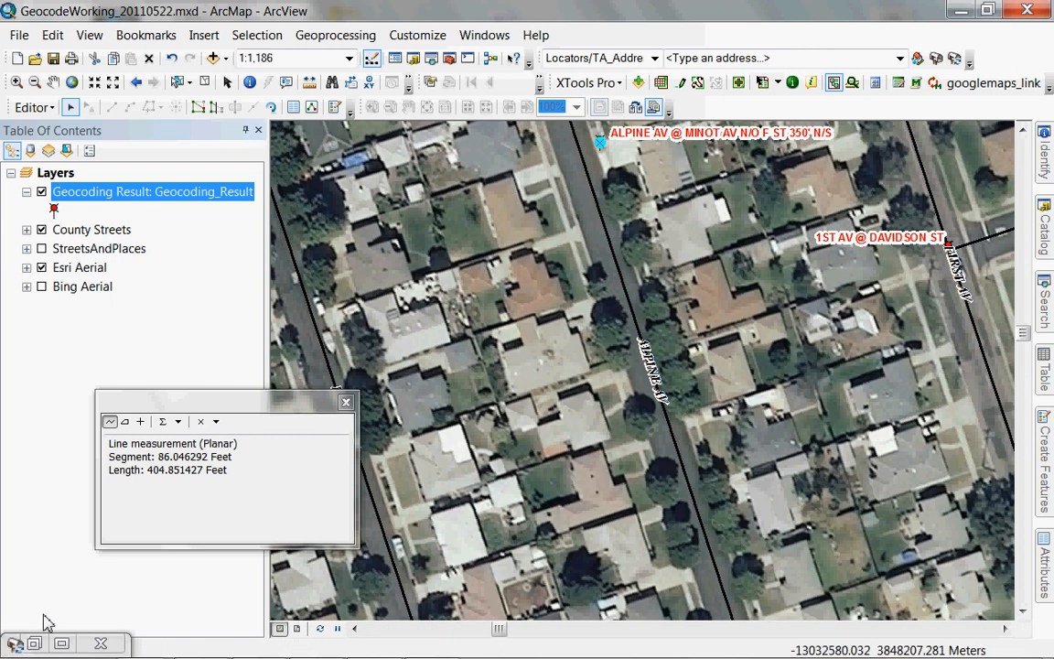
Advance the Interactive Rematch review to record 11, ALPINE AV & MINOT AV & G ST, and scroll its columns.
{"action": "left_click", "coordinate": [34, 643]}
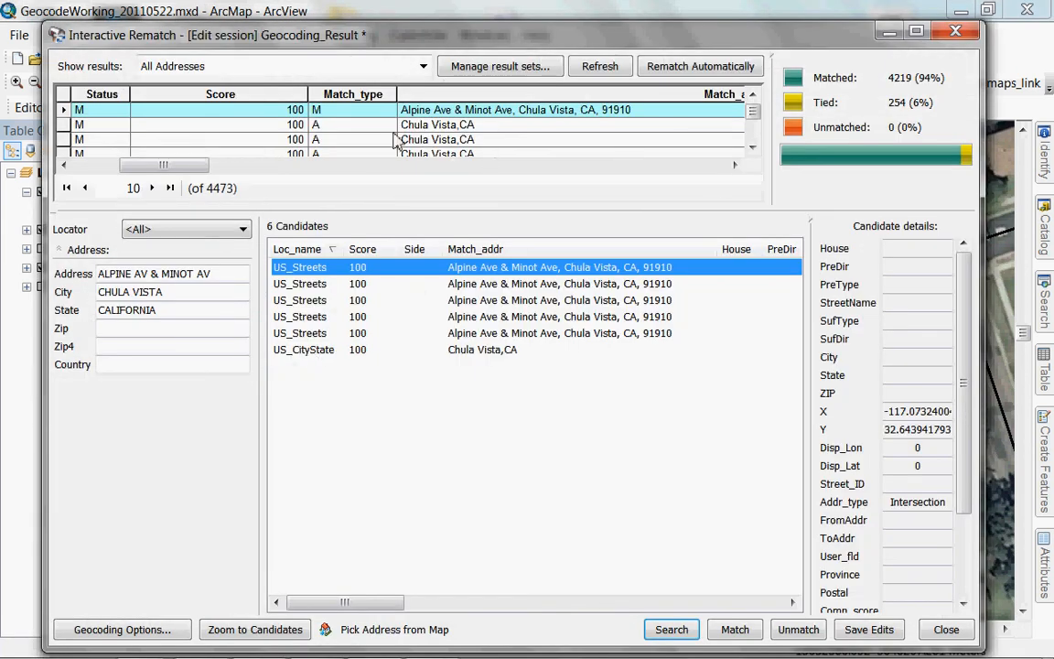
{"action": "left_click", "coordinate": [77, 124]}
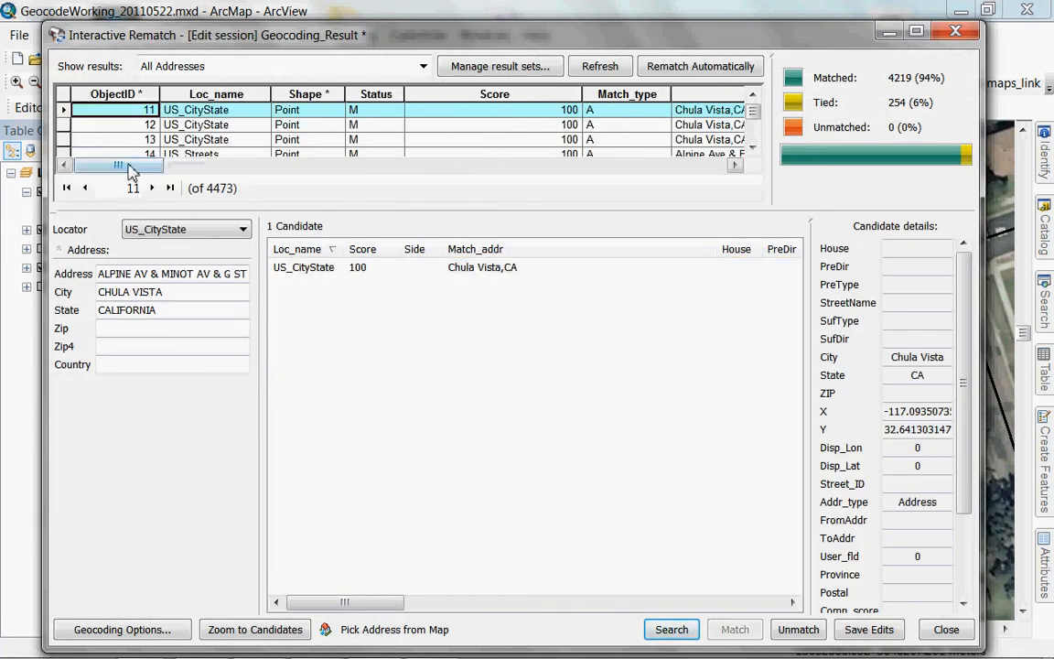
{"action": "left_click", "coordinate": [734, 165]}
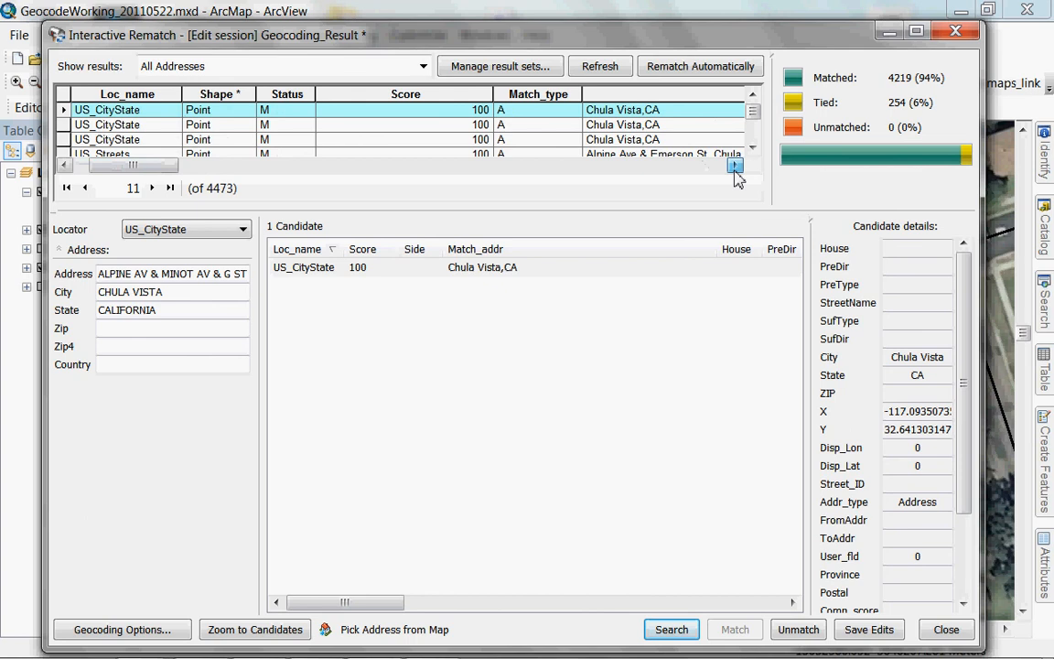
{"action": "left_click", "coordinate": [735, 166]}
{"action": "left_click", "coordinate": [735, 166]}
{"action": "left_click", "coordinate": [735, 166]}
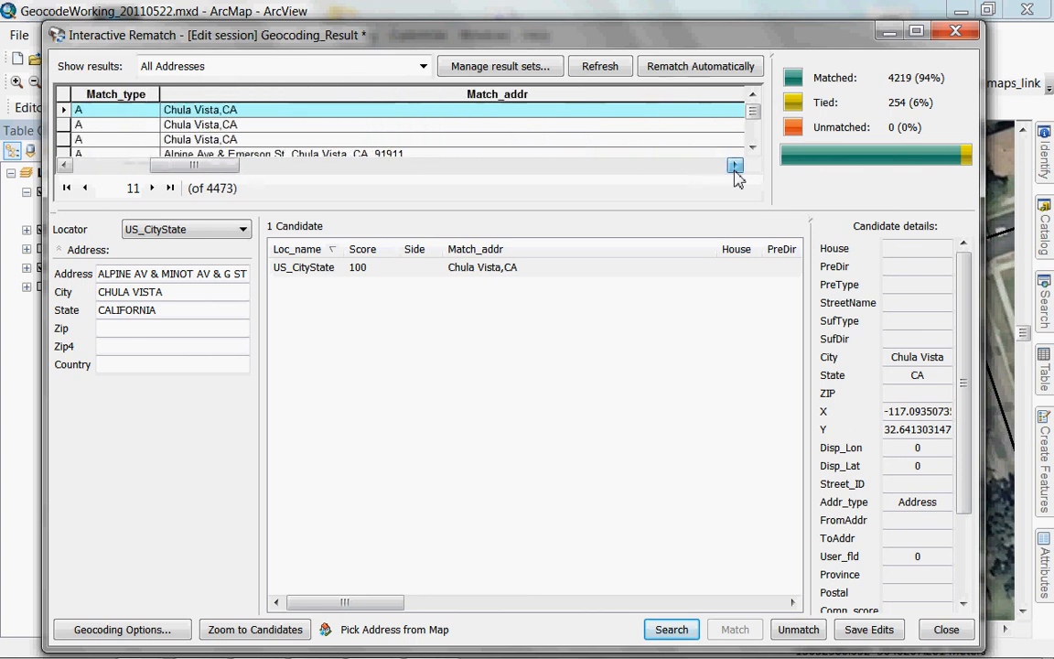
{"action": "left_click", "coordinate": [735, 165]}
{"action": "left_click", "coordinate": [735, 165]}
{"action": "left_click", "coordinate": [735, 166]}
{"action": "left_click", "coordinate": [735, 166]}
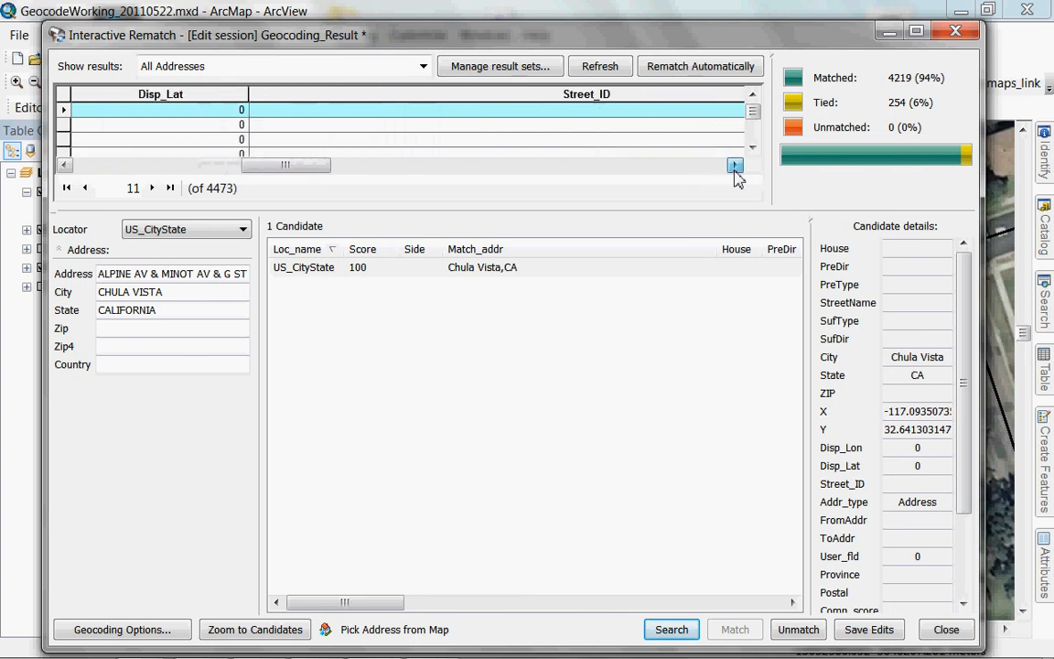
{"action": "left_click", "coordinate": [735, 166]}
{"action": "left_click", "coordinate": [735, 166]}
{"action": "left_click", "coordinate": [735, 166]}
{"action": "left_click", "coordinate": [735, 166]}
{"action": "left_click", "coordinate": [734, 166]}
{"action": "left_click", "coordinate": [735, 166]}
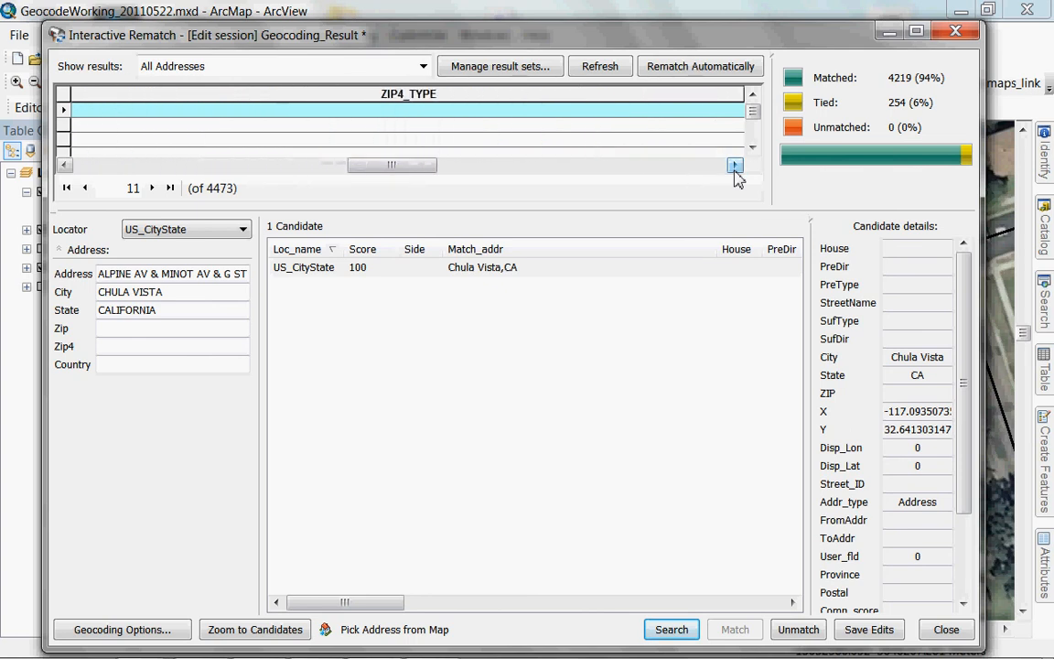
Scroll back through the results table's columns, then minimize the rematch window.
{"action": "left_click_drag", "start_coordinate": [424, 167], "coordinate": [473, 183]}
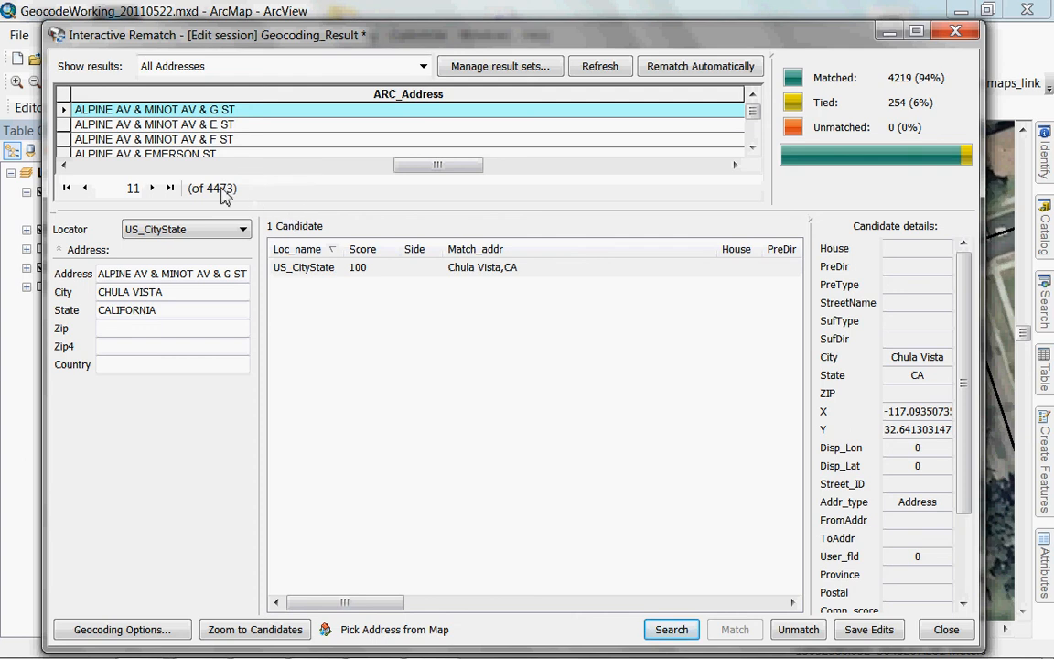
{"action": "left_click", "coordinate": [64, 166]}
{"action": "left_click", "coordinate": [64, 166]}
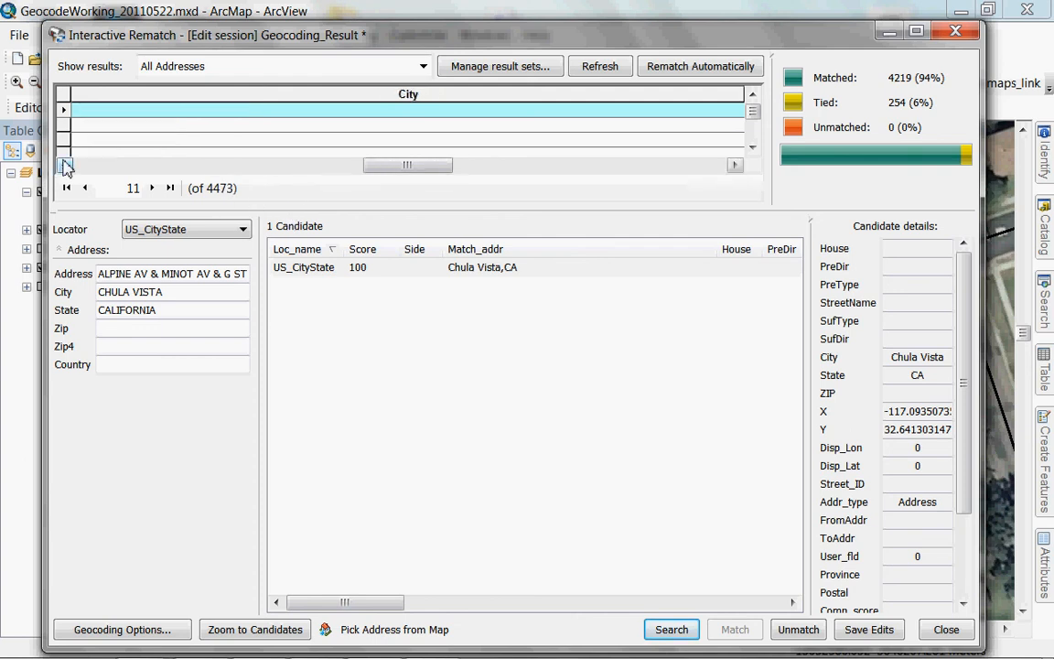
{"action": "left_click_drag", "start_coordinate": [366, 166], "coordinate": [422, 170]}
{"action": "left_click", "coordinate": [889, 34]}
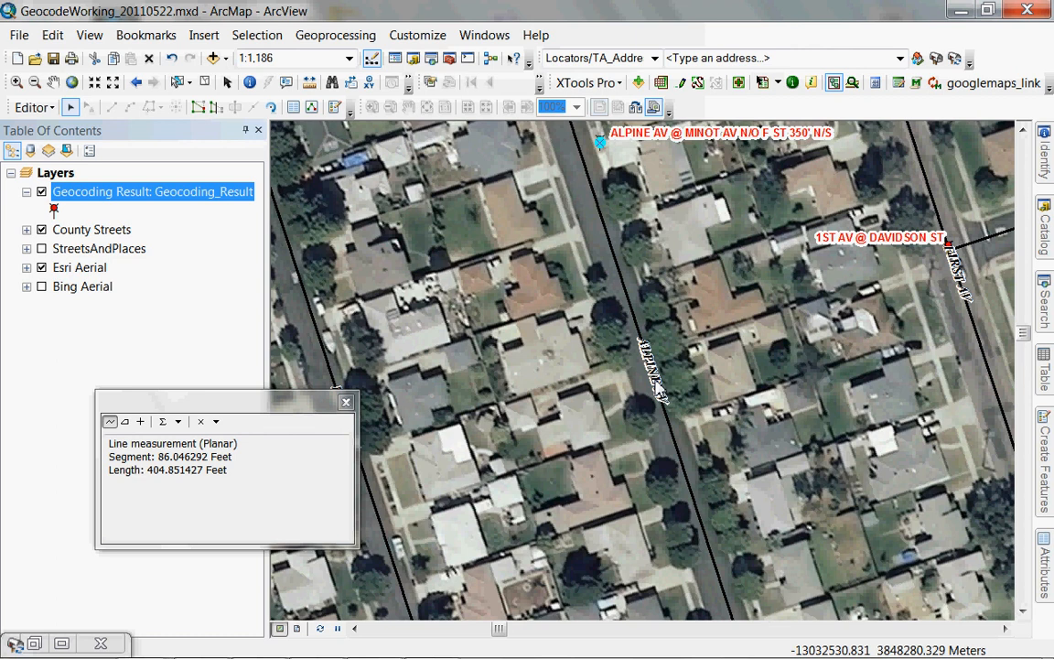
Reveal the hidden tray icons using the taskbar's up-arrow.
{"action": "mouse_move", "coordinate": [723, 657]}
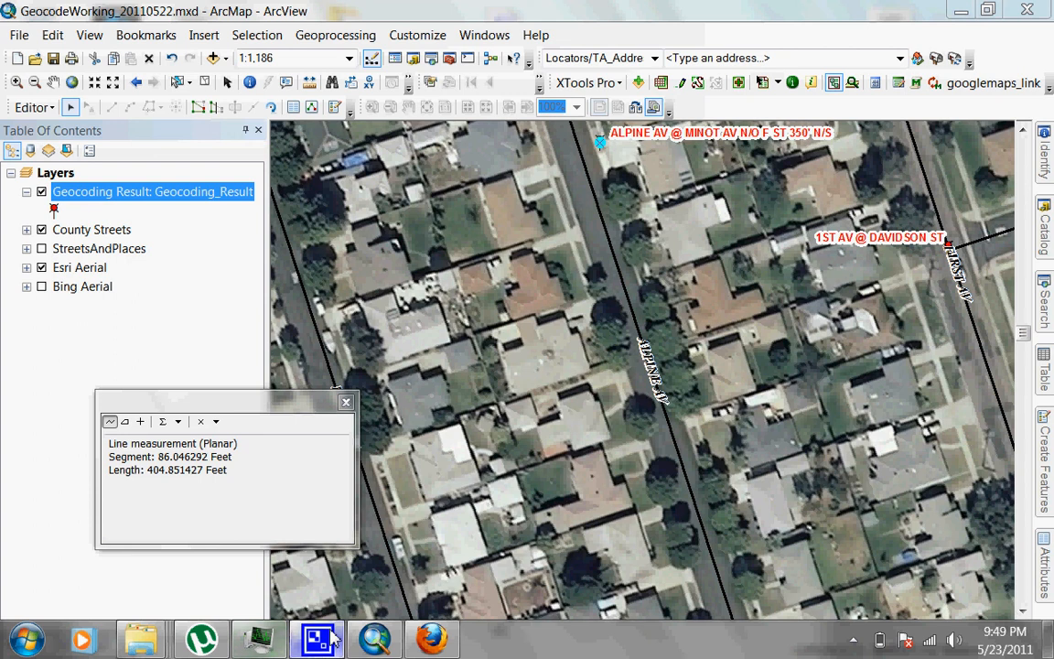
{"action": "left_click", "coordinate": [853, 640]}
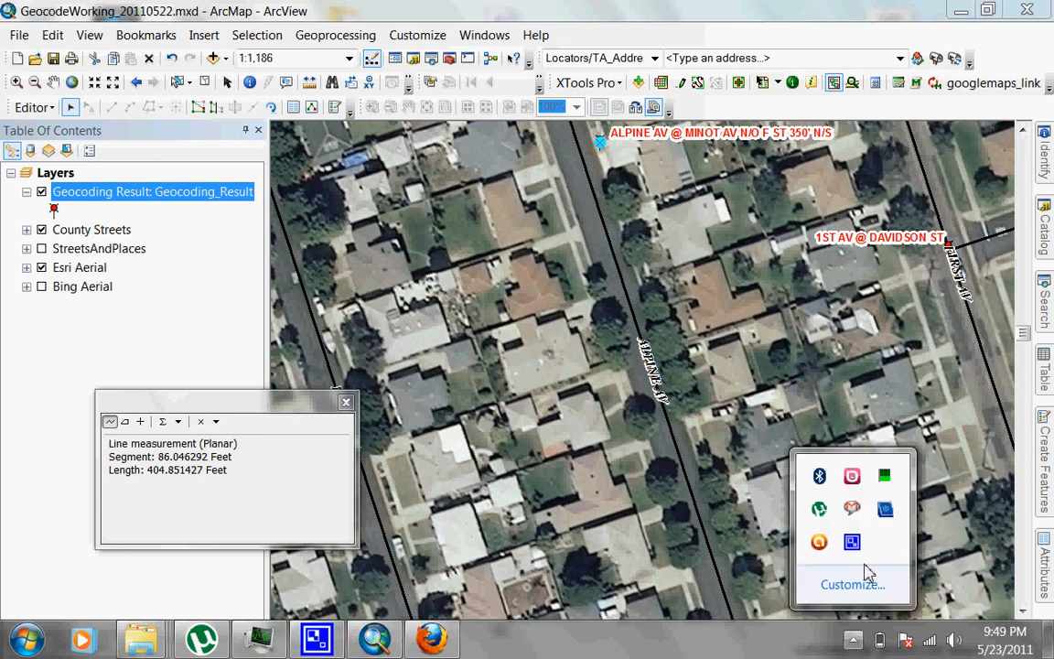